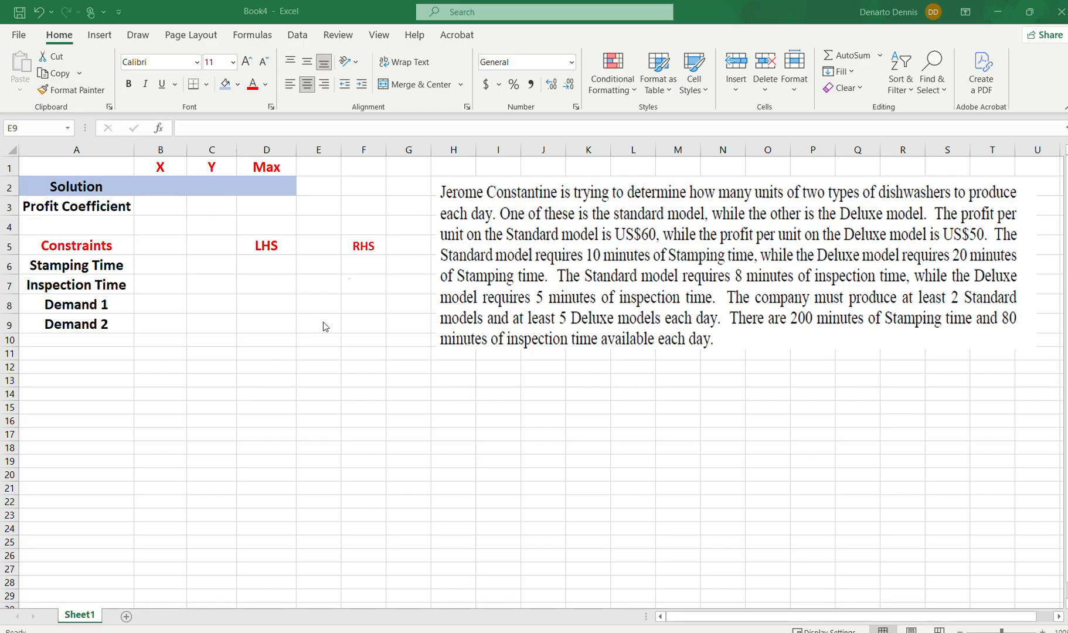
click(82, 170)
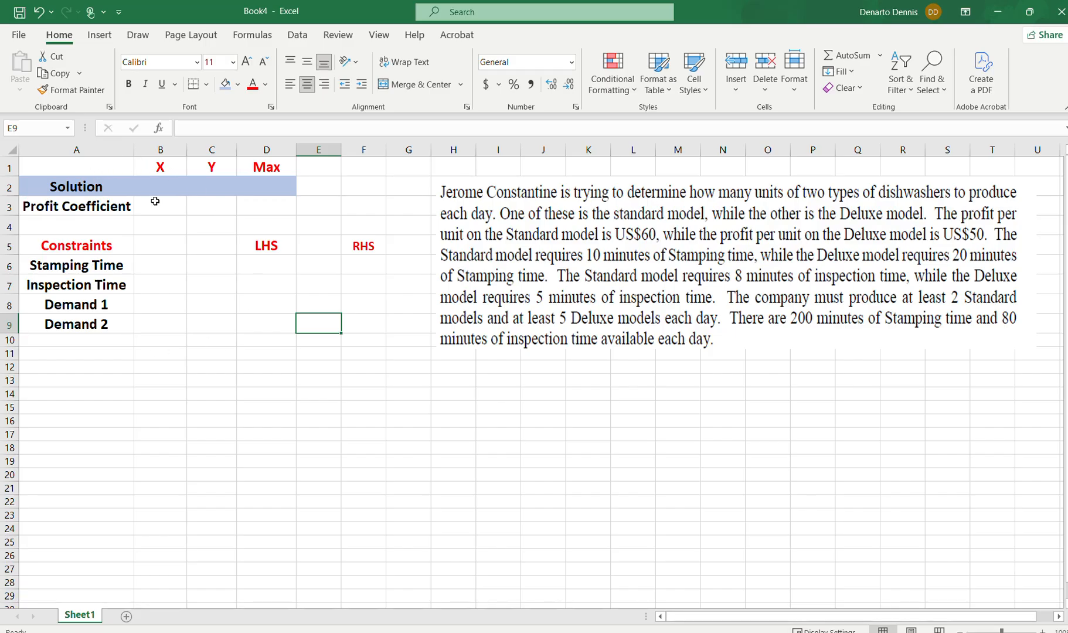
click(164, 166)
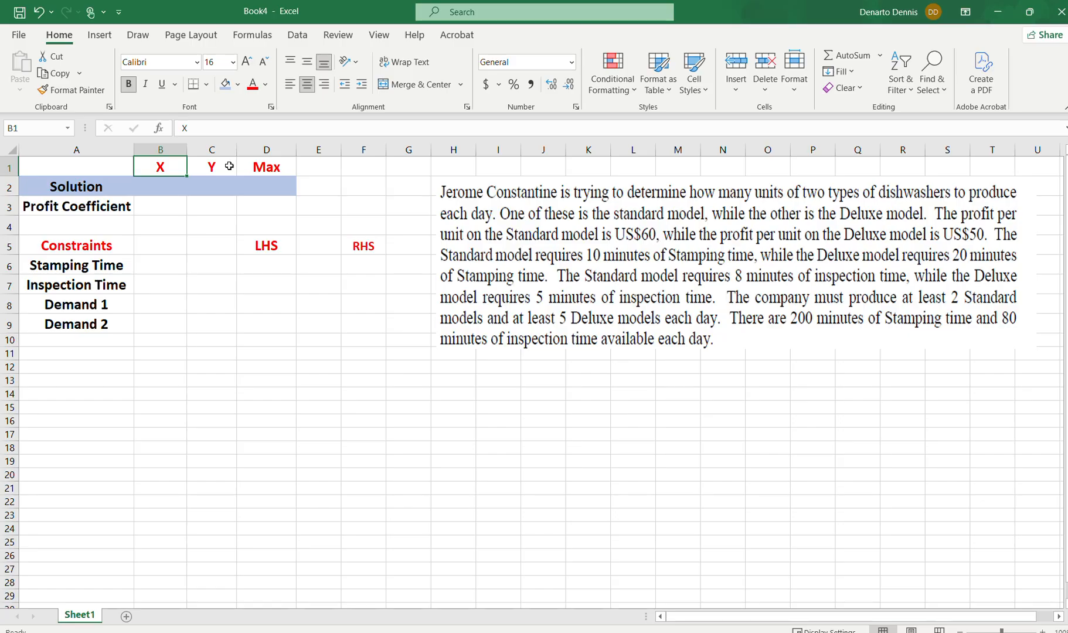
click(271, 169)
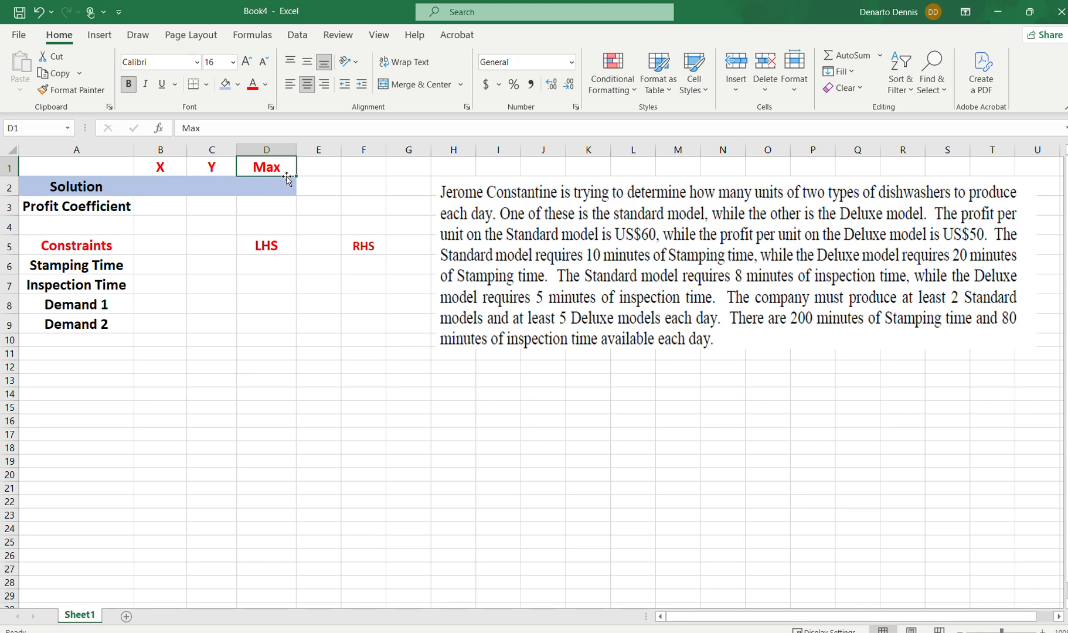
click(98, 246)
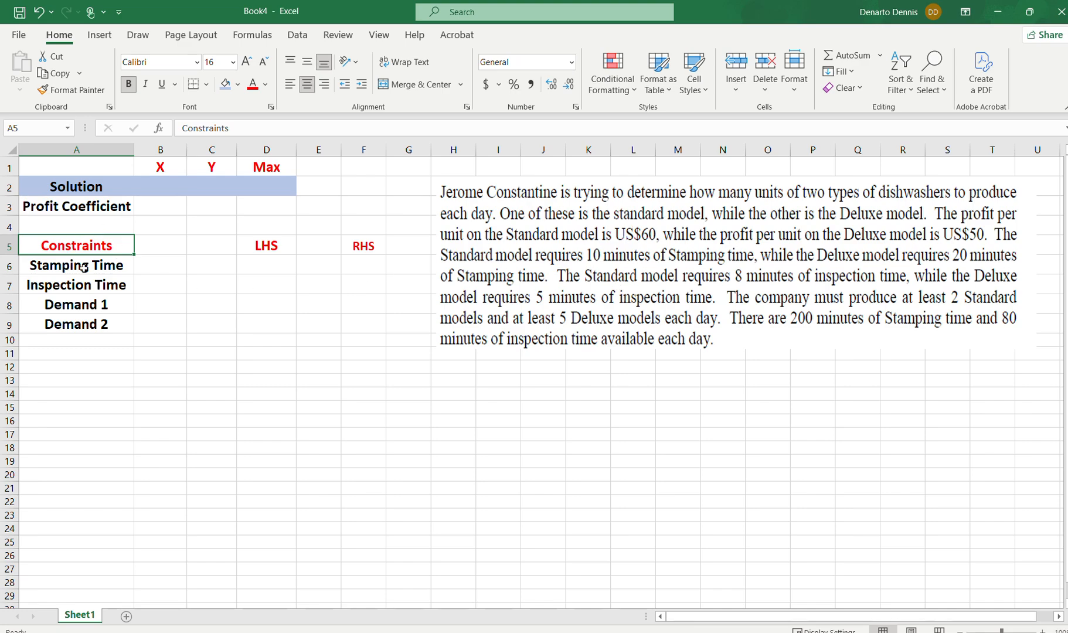
click(270, 250)
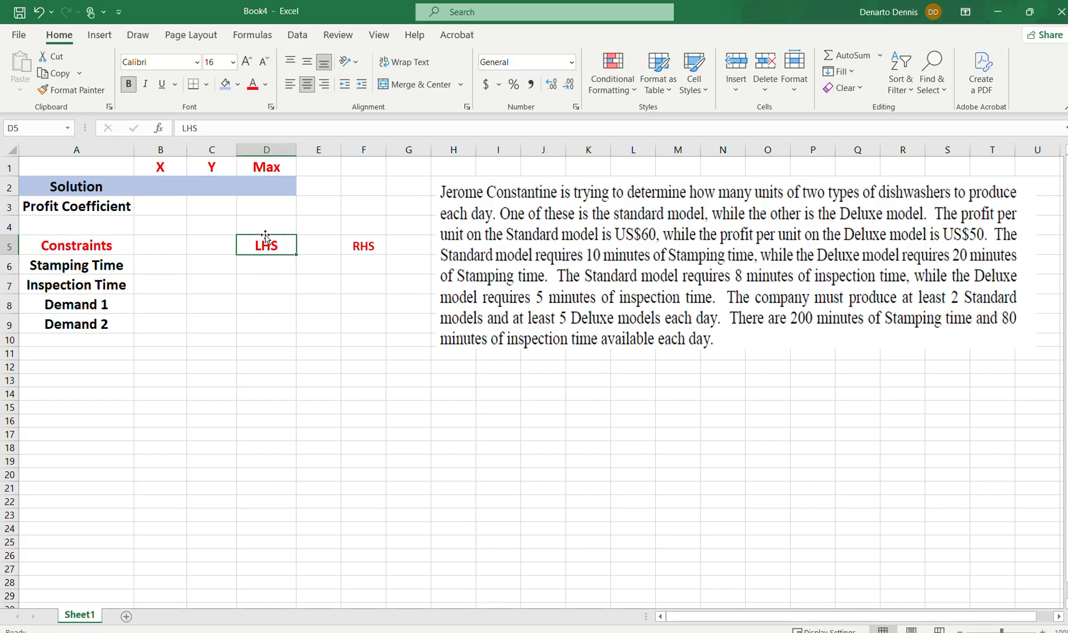
click(373, 239)
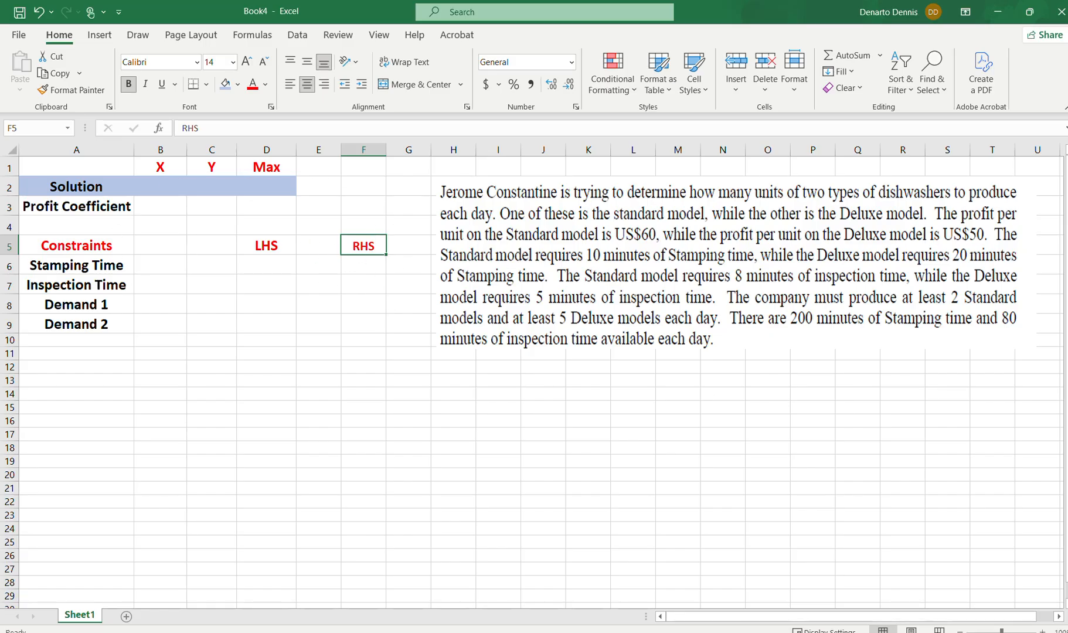
Enter the profit coefficients in row 3: 60 for X in B3 and 50 for Y in C3.
click(148, 206)
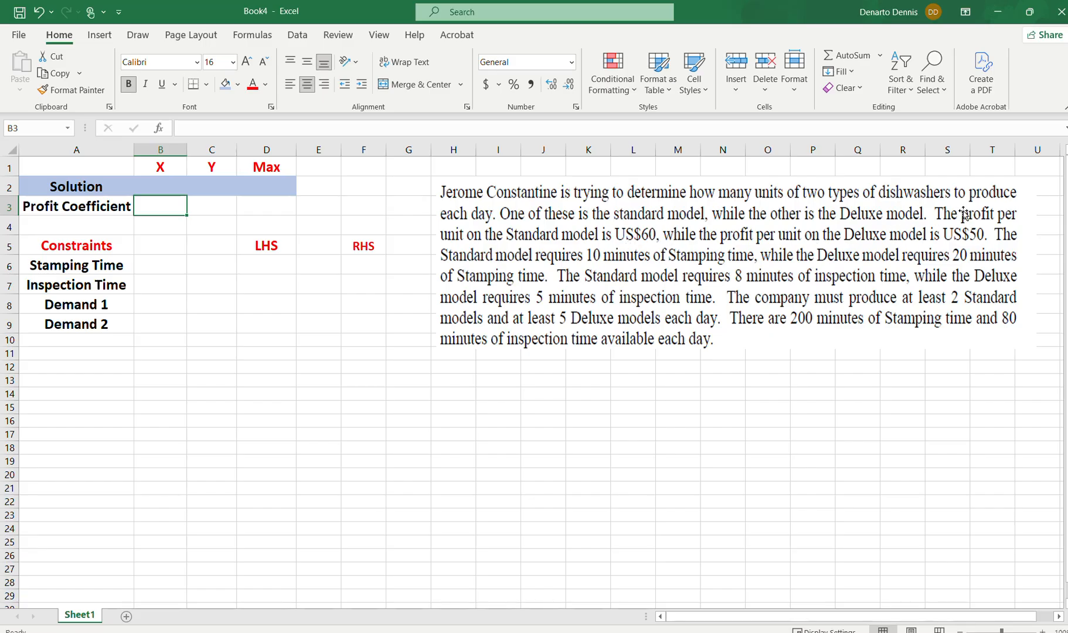
text(60)
key(Tab)
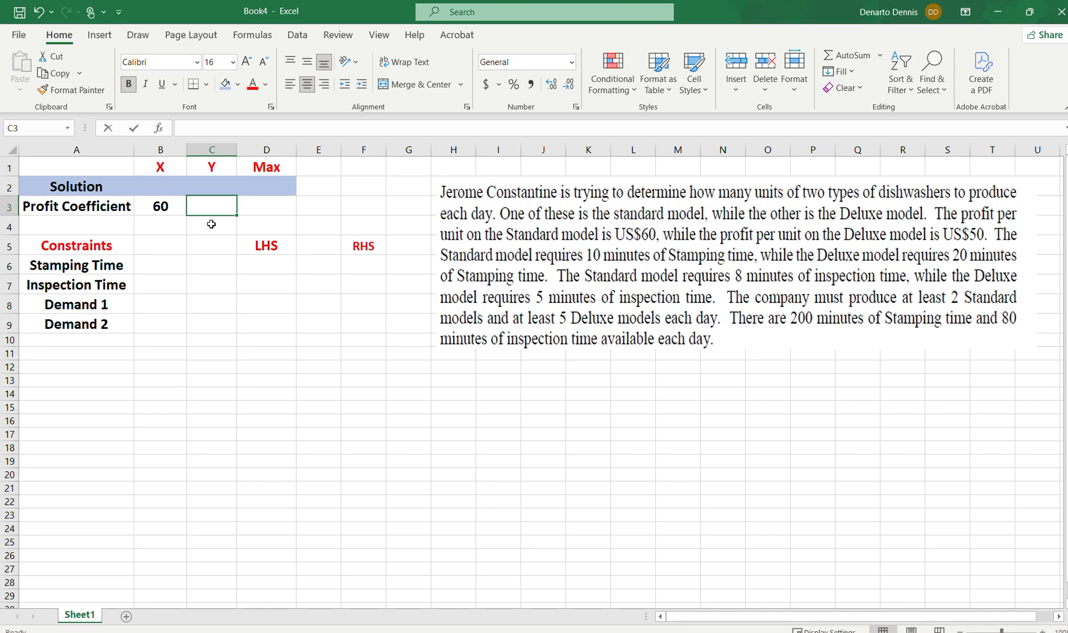
text(50)
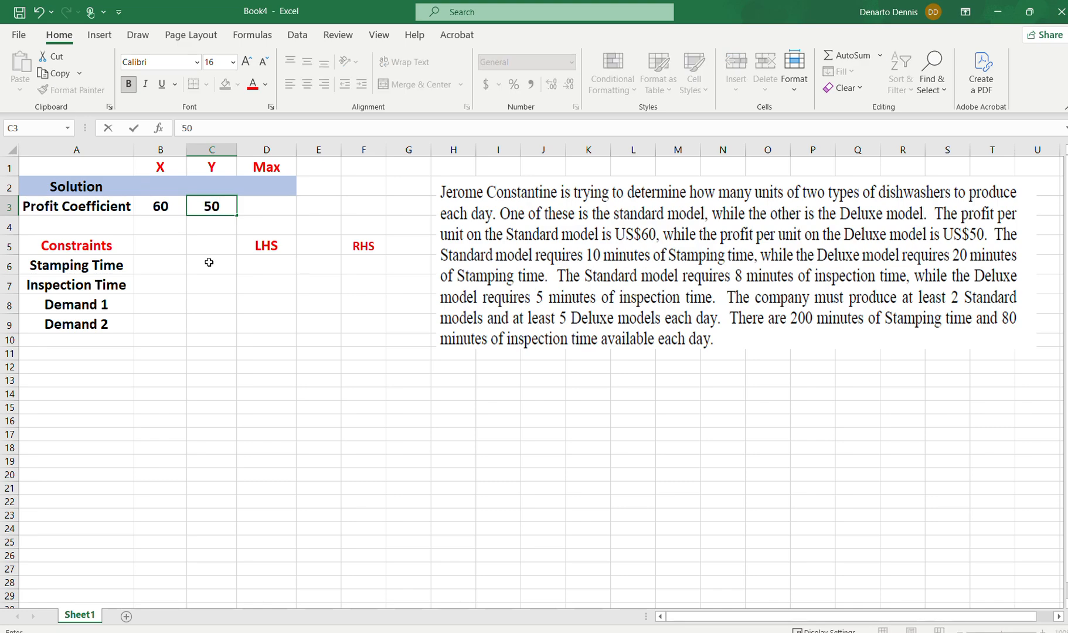
click(163, 185)
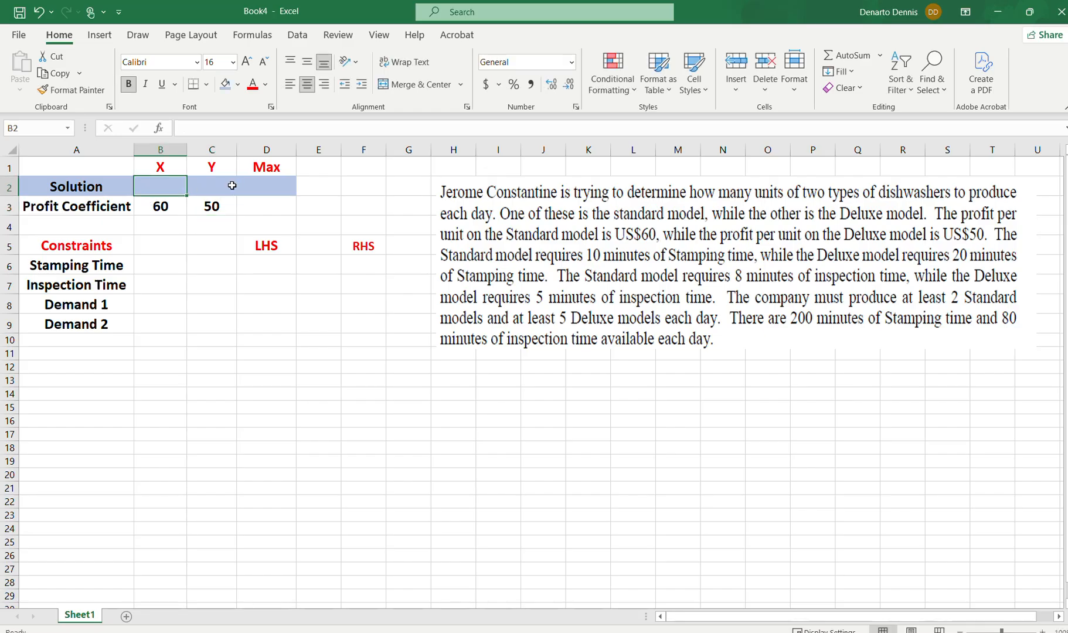
click(69, 190)
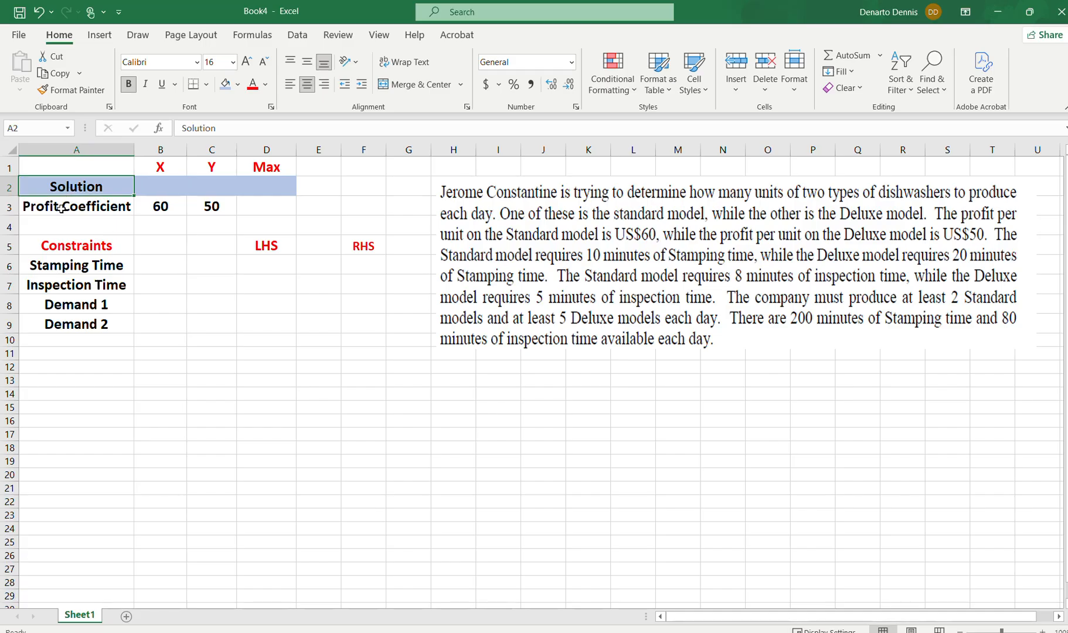
click(60, 209)
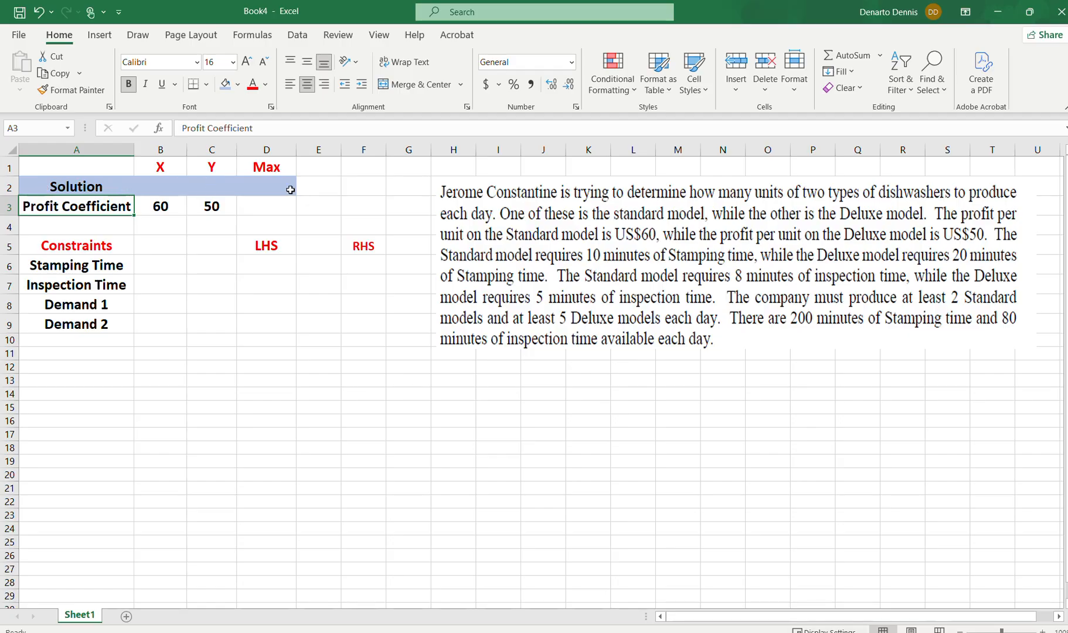
click(173, 186)
click(219, 183)
click(159, 186)
click(218, 189)
click(157, 194)
click(215, 185)
click(166, 191)
click(227, 187)
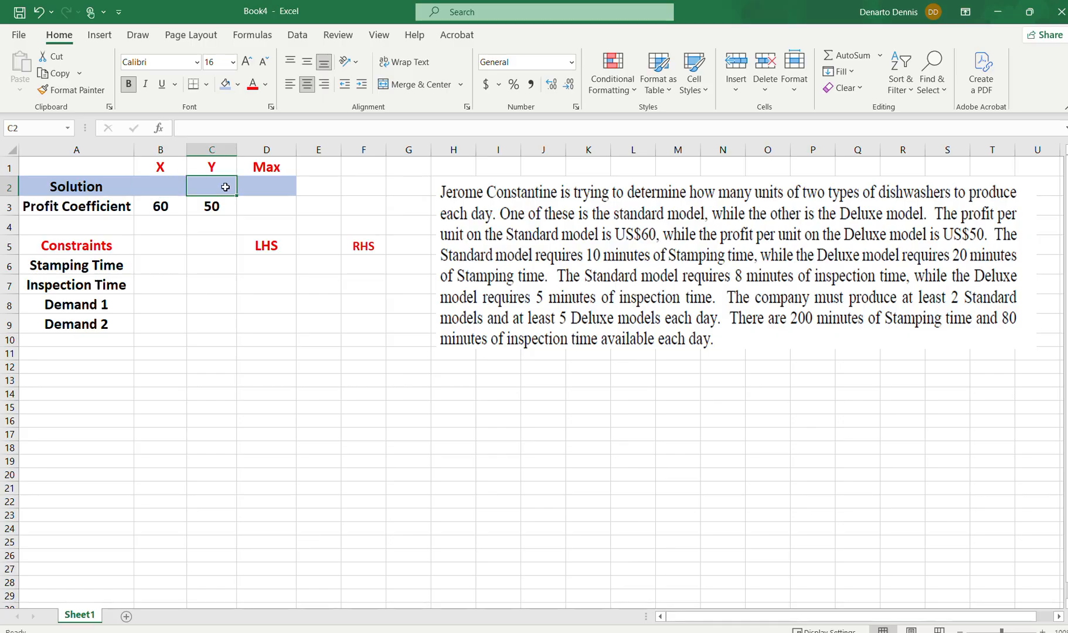
Enter 1 as the starting solution value for both X and Y in cells B2 and C2.
click(169, 183)
text(1)
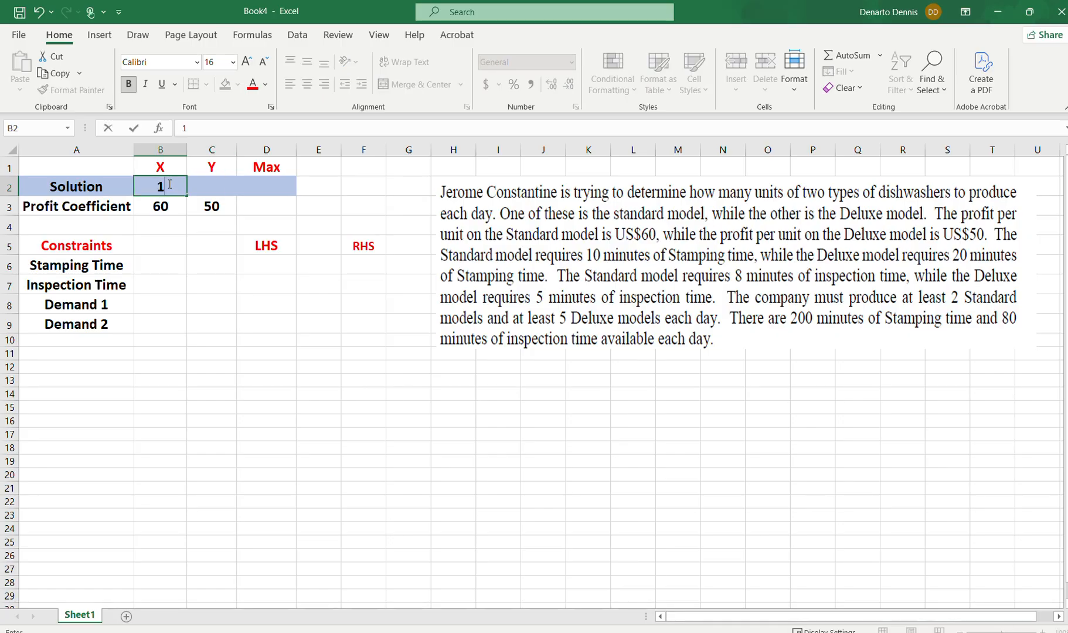
key(Tab)
text(1)
click(193, 221)
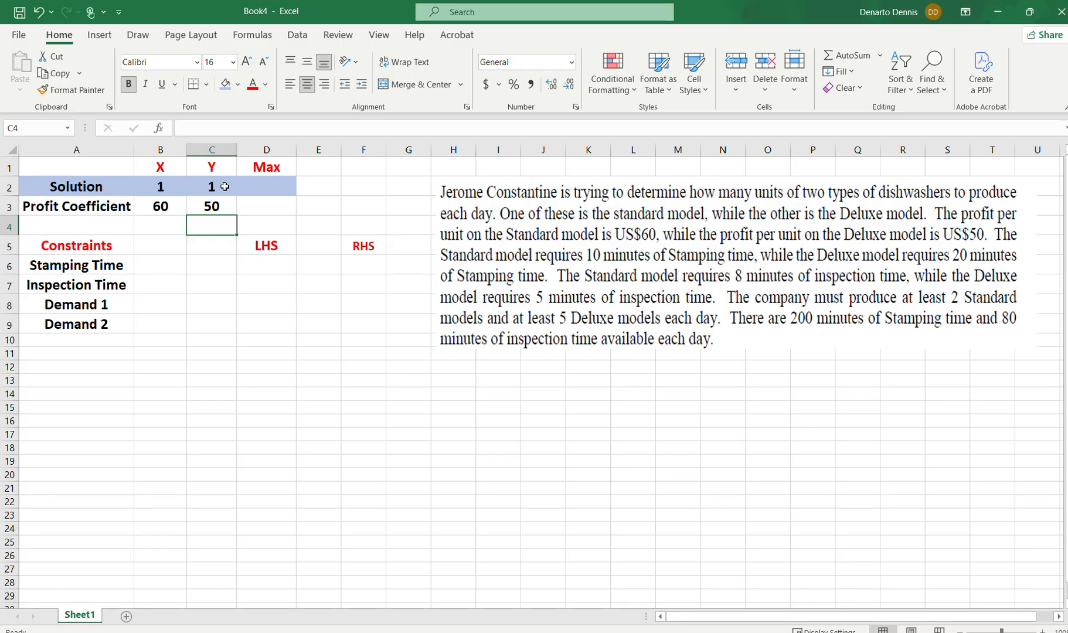
click(169, 184)
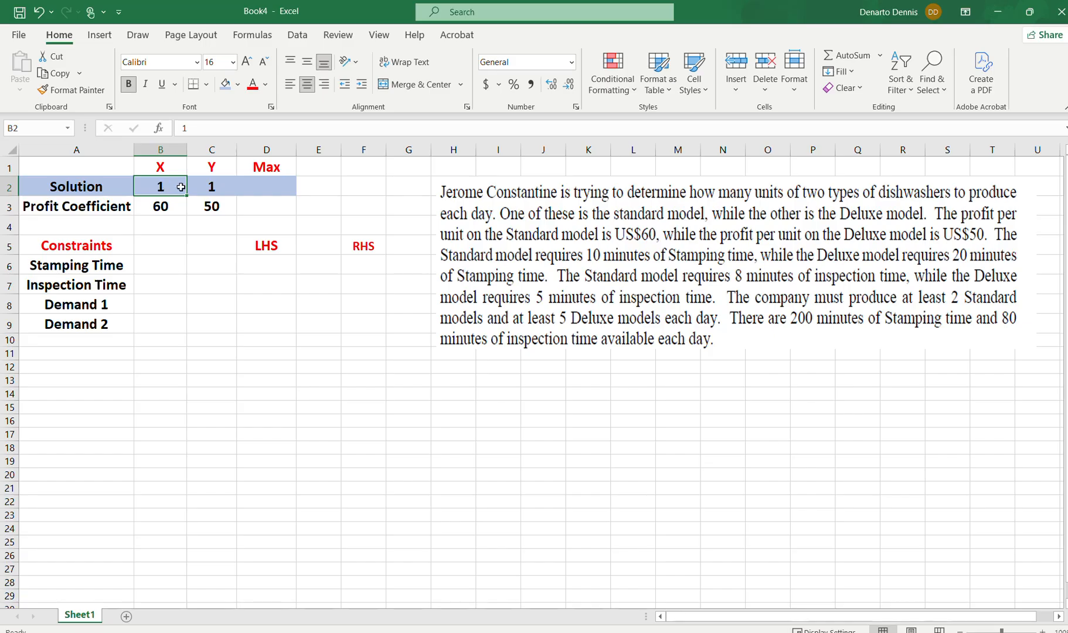
click(220, 184)
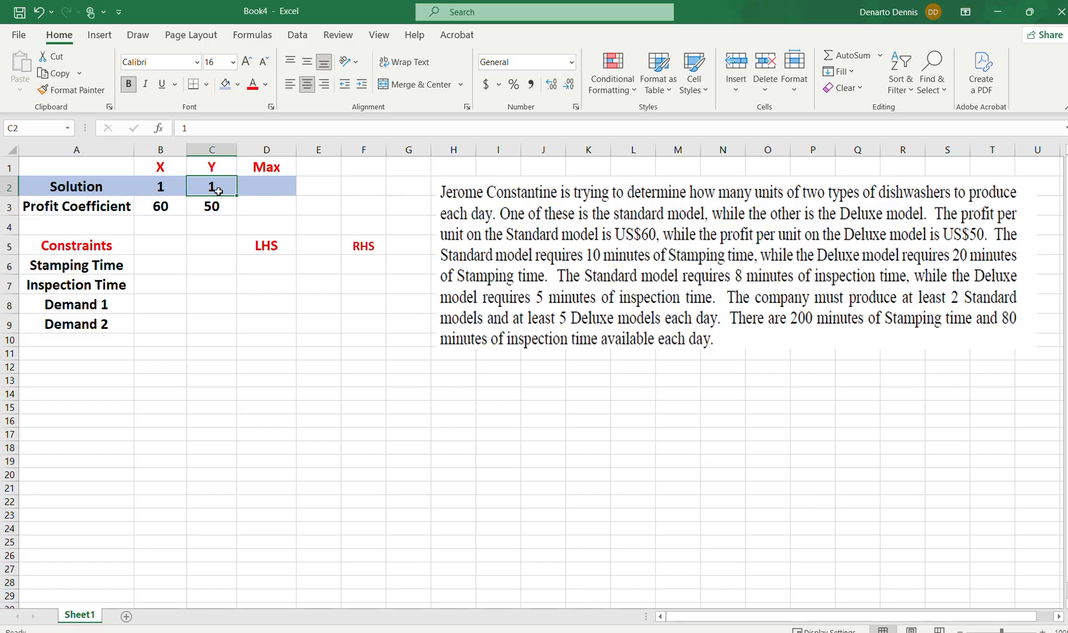
click(273, 181)
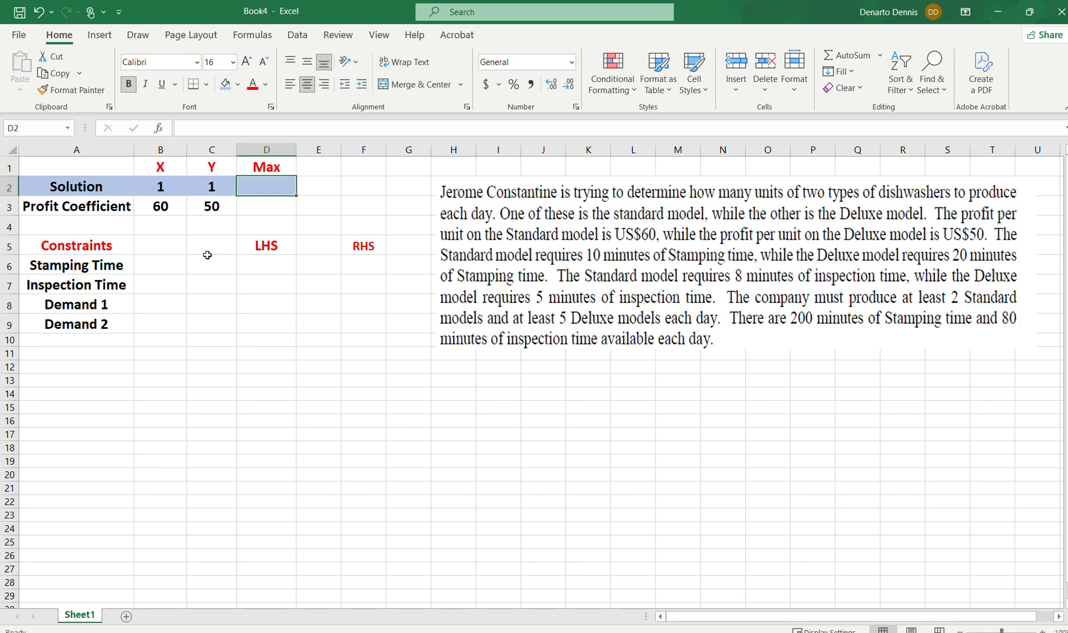
Fill in the Stamping Time constraint with 10 for X, 20 for Y, the sign <= in E6 and 200 as the RHS.
click(144, 260)
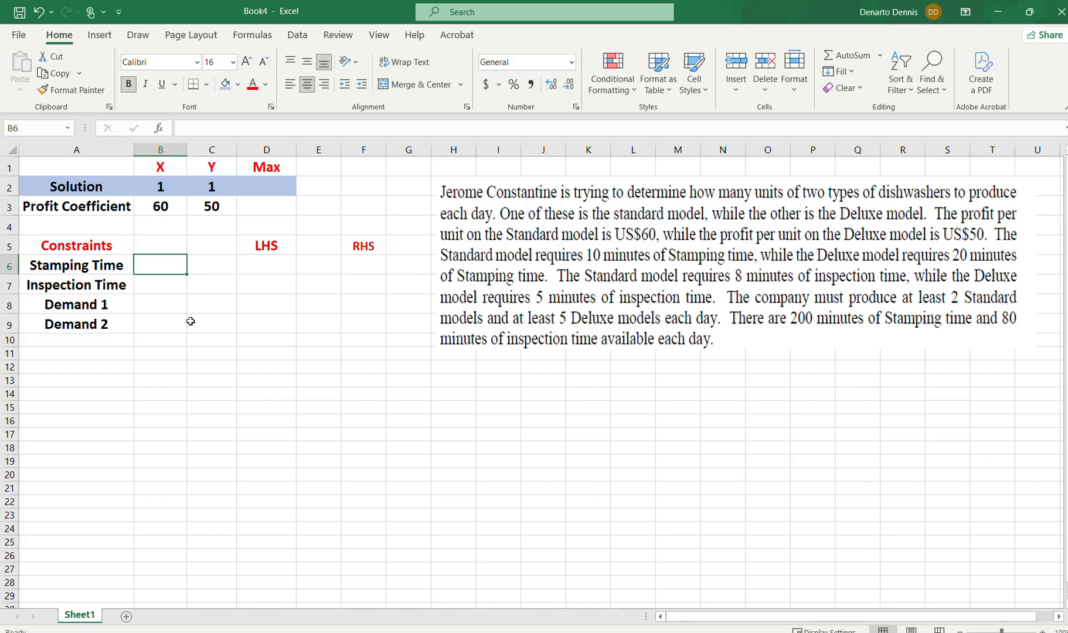
text(10)
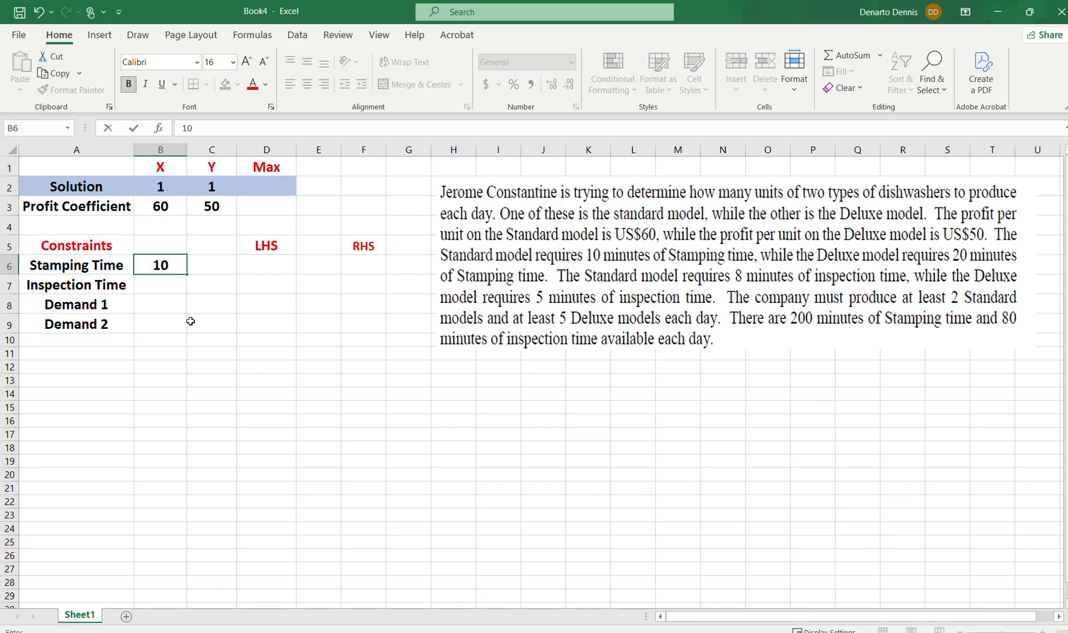
key(Tab)
text(20)
key(Tab)
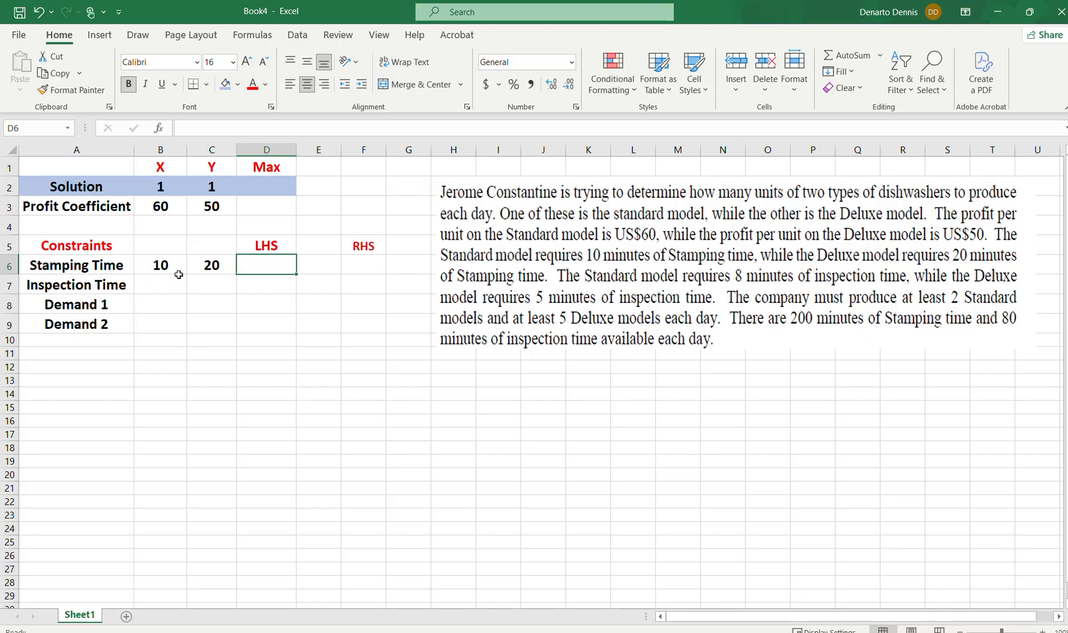
click(375, 267)
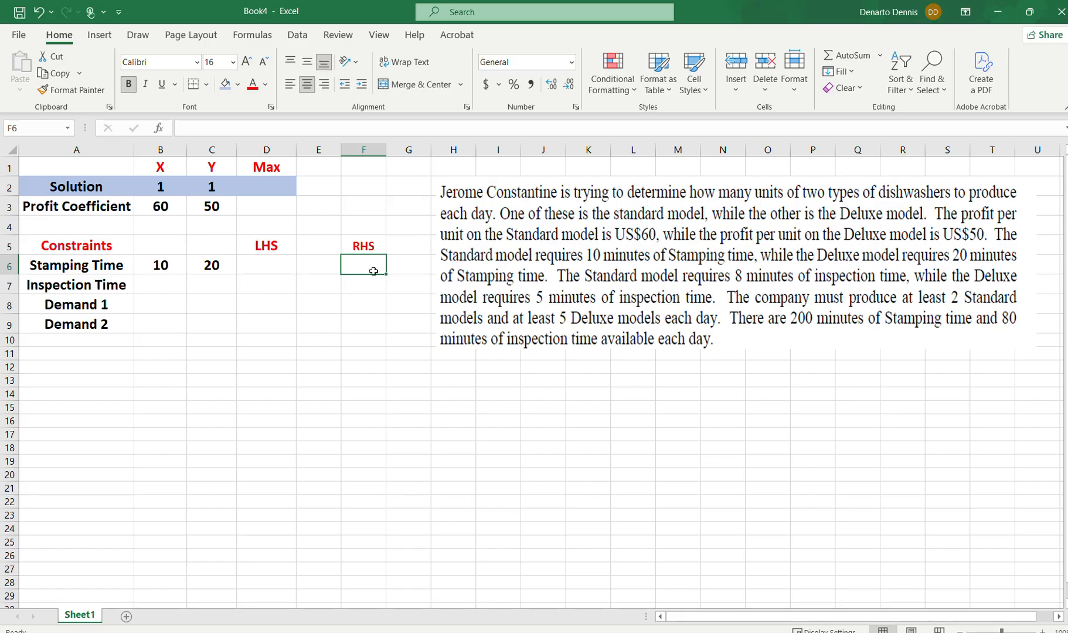
text(200)
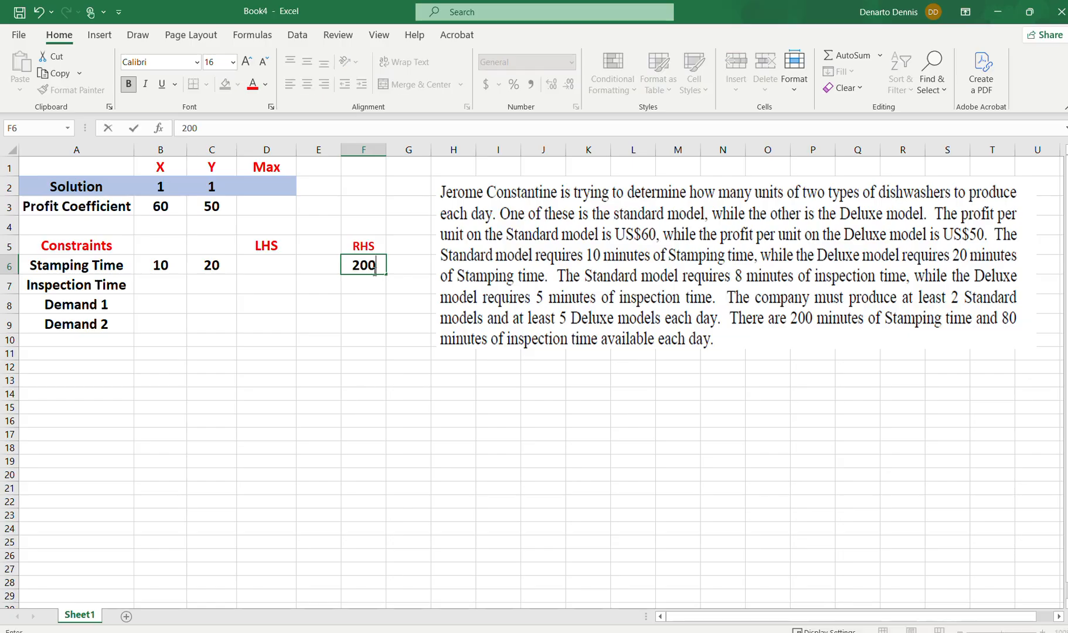
click(323, 271)
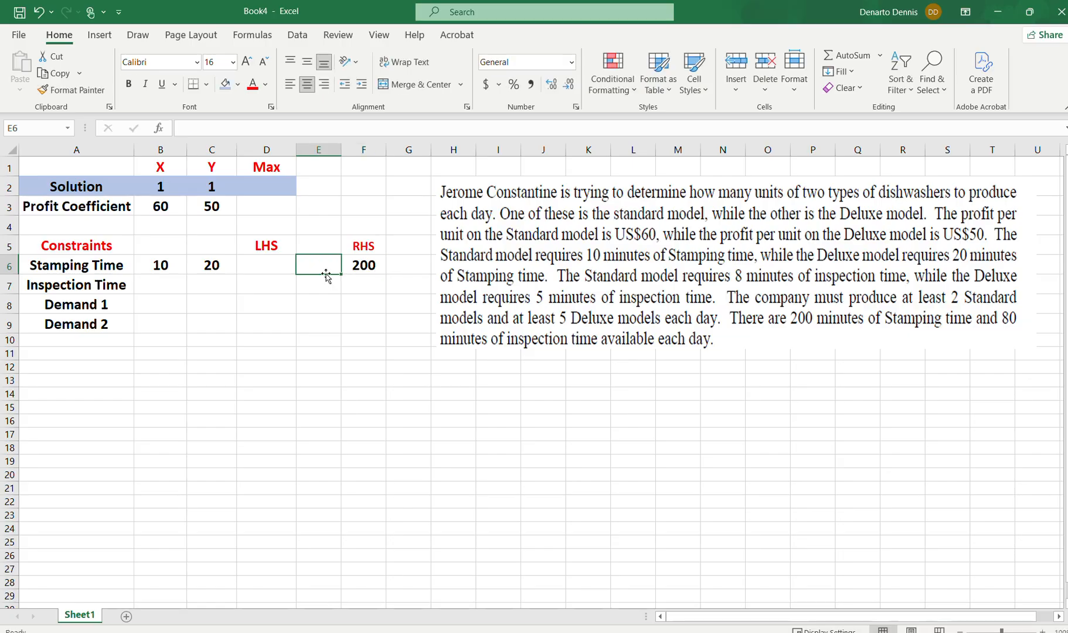
text(<=)
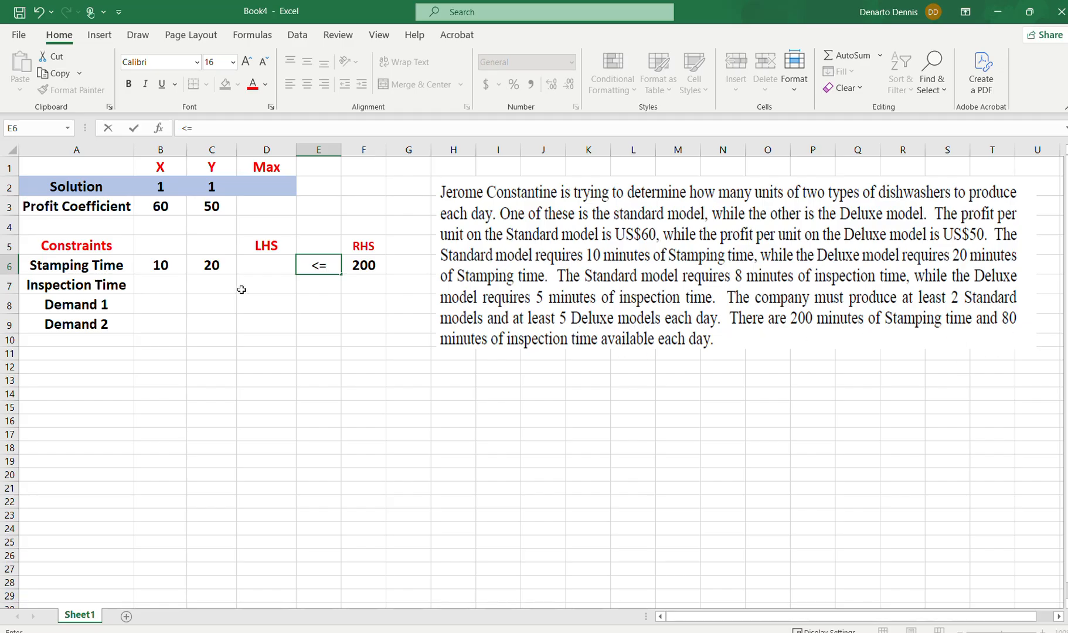
Fill in the Inspection Time constraint with 80 as the RHS, the sign <= in E7, 8 for X and 5 for Y.
click(364, 285)
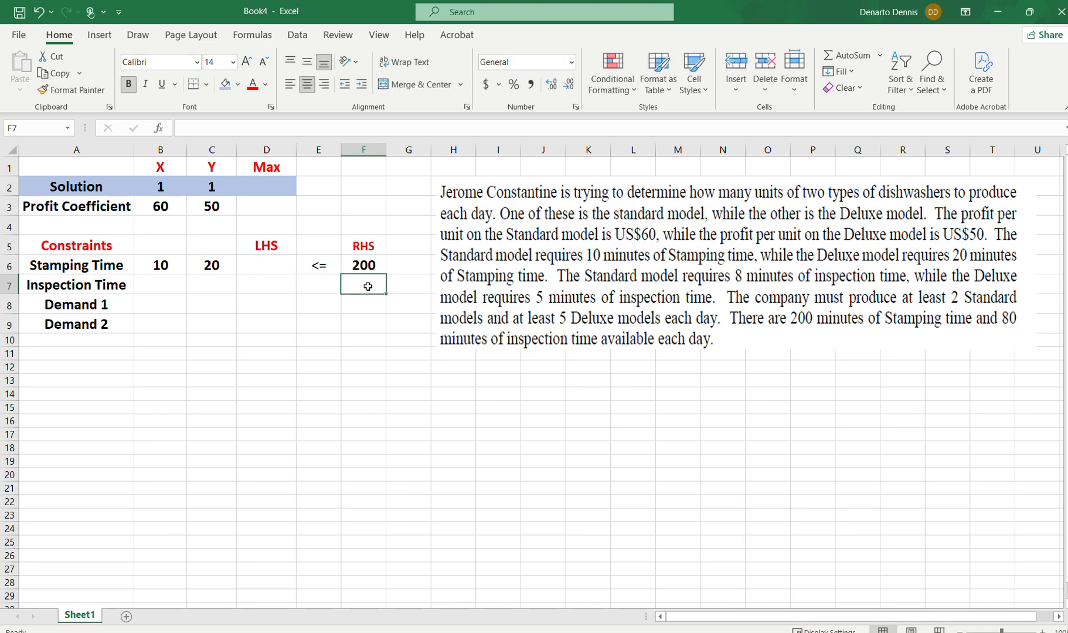
text(80)
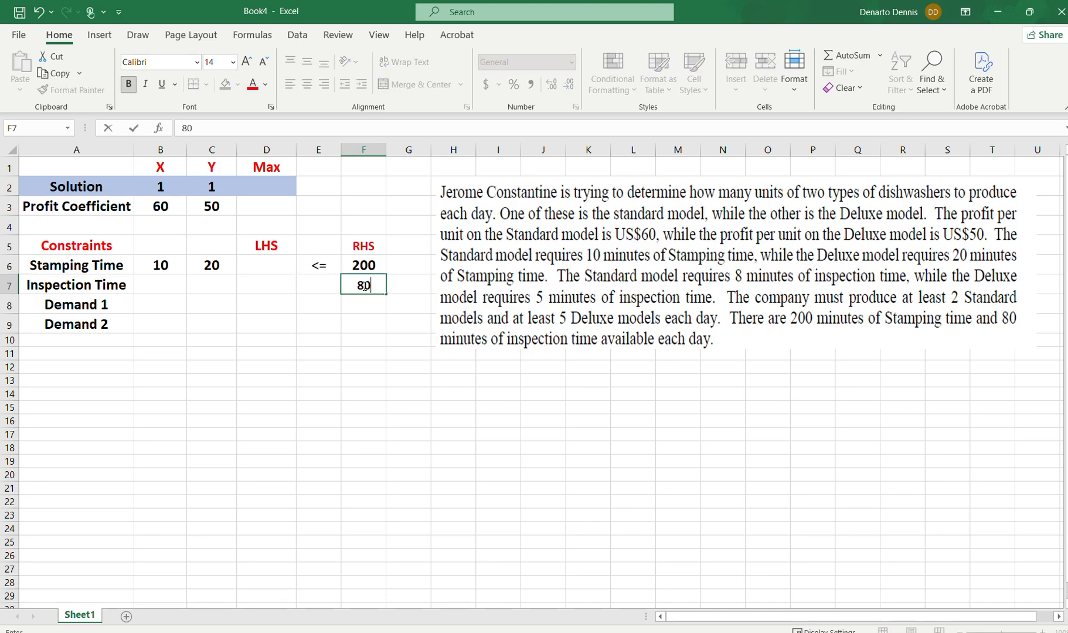
click(319, 285)
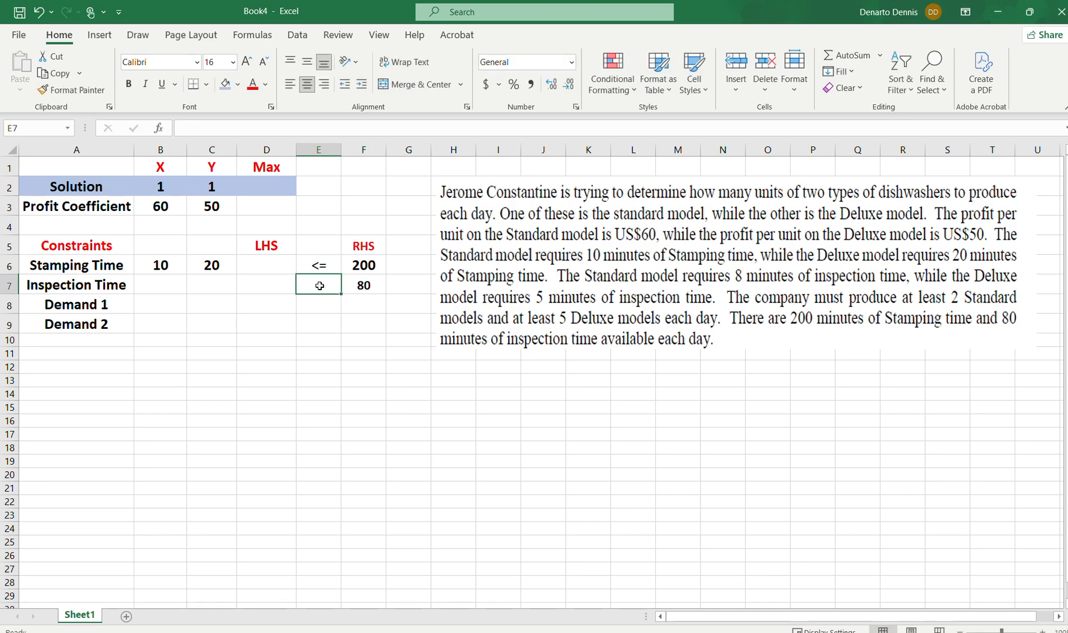
text(<=)
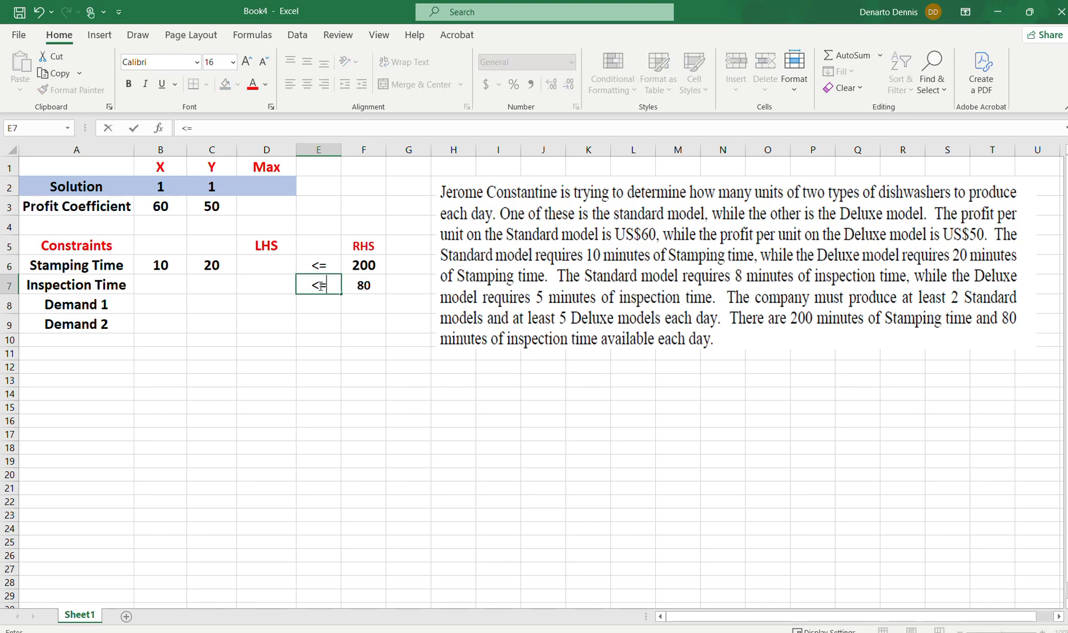
click(162, 290)
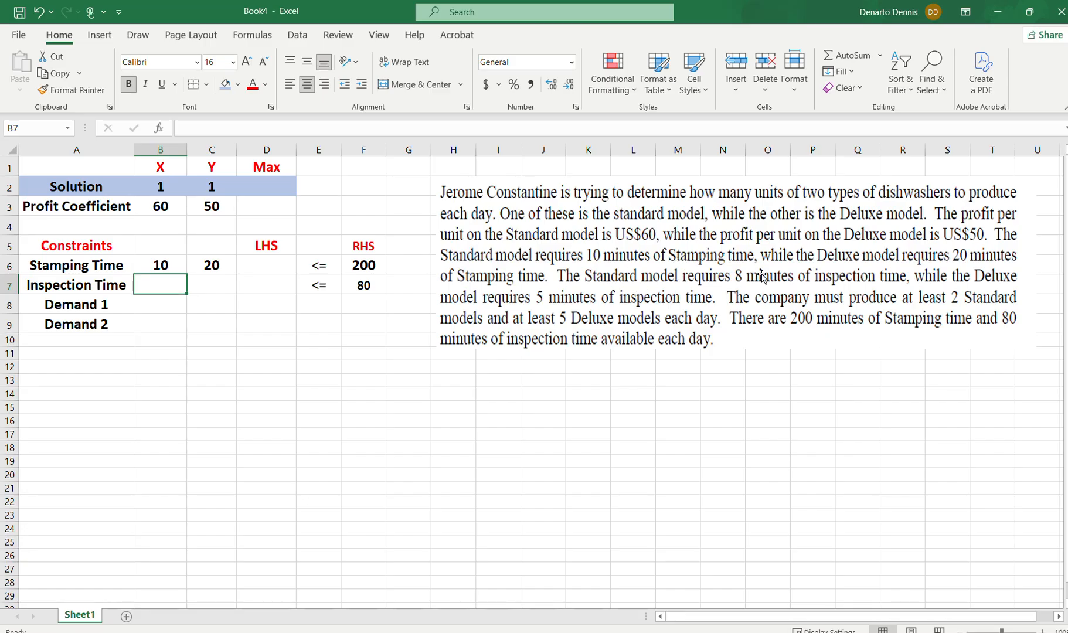
text(8)
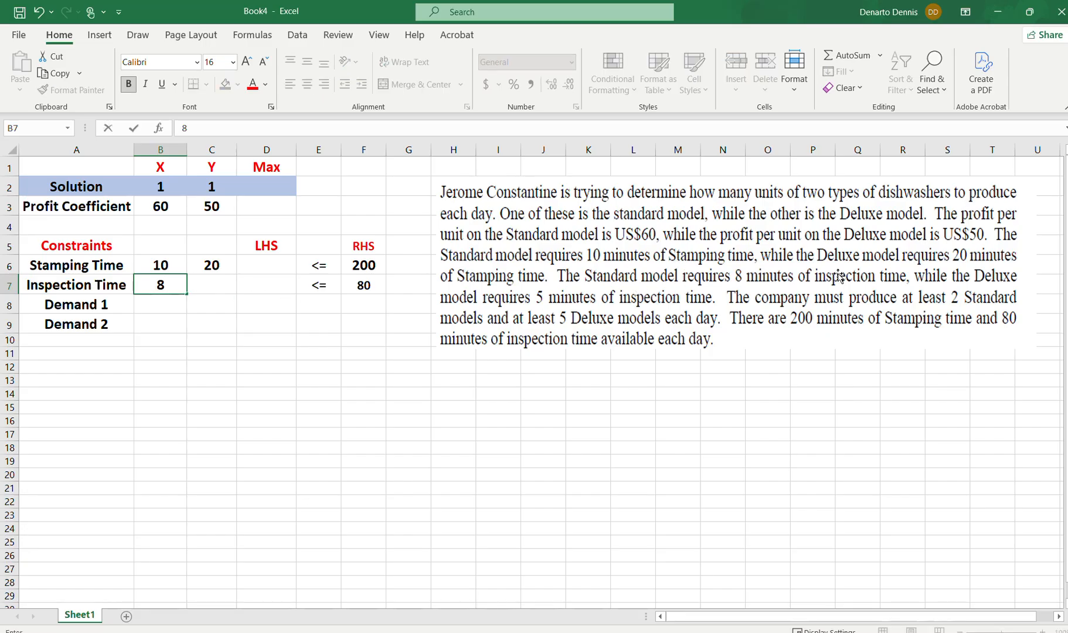
click(209, 282)
text(5)
click(293, 340)
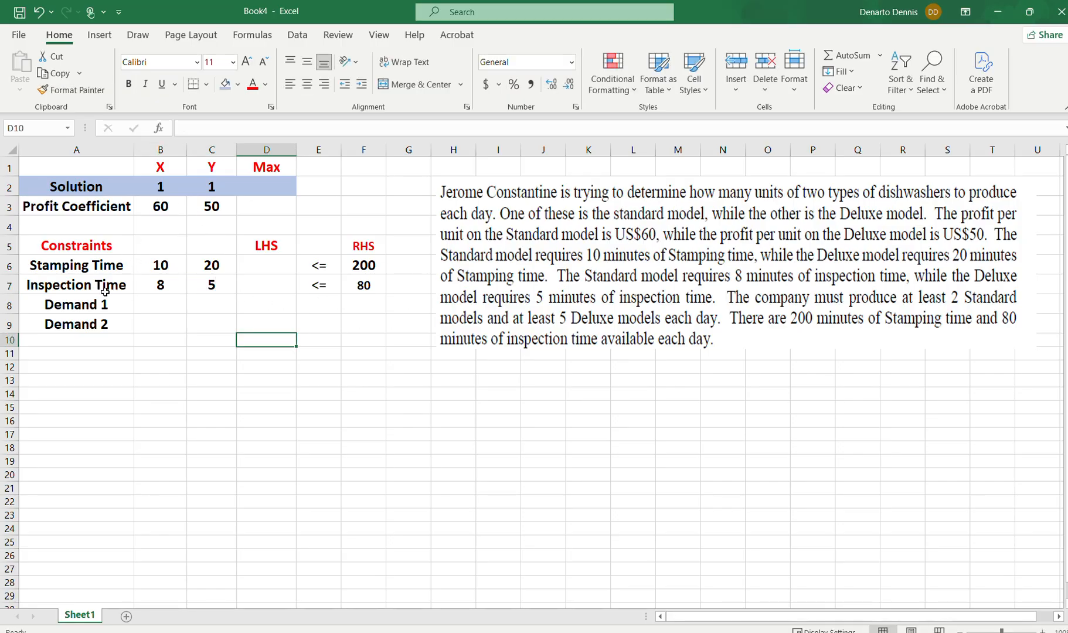
Set the font size of the Inspection Time RHS value in F7 to 16.
click(362, 287)
click(350, 262)
click(358, 284)
click(232, 62)
click(215, 181)
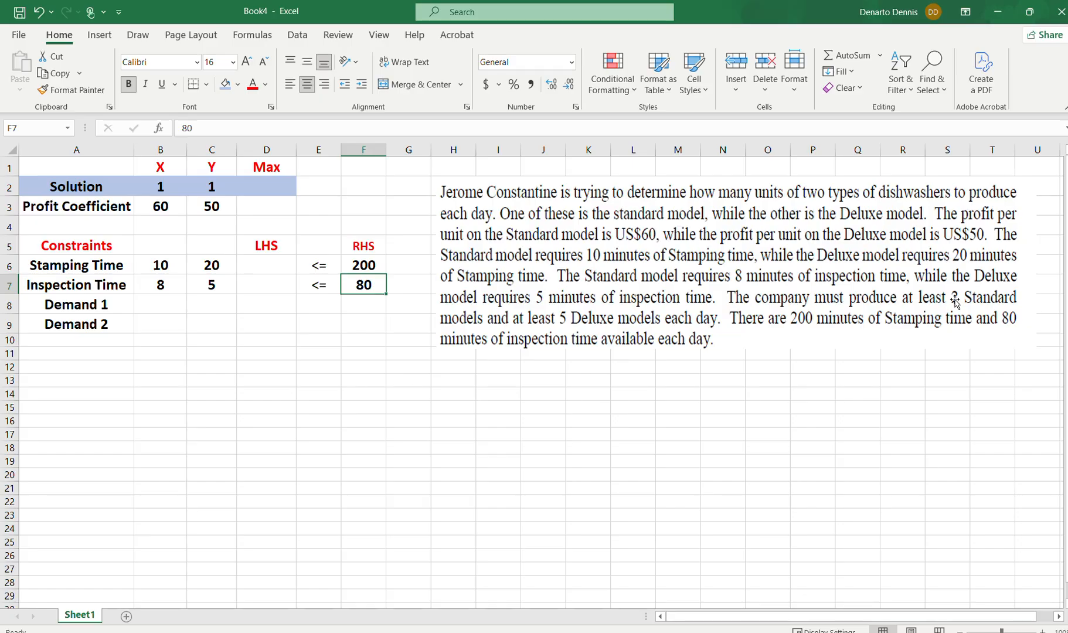
Enter the coefficient 1 for X in the Demand 1 row (B8) and 1 for Y in the Demand 2 row (C9).
click(161, 305)
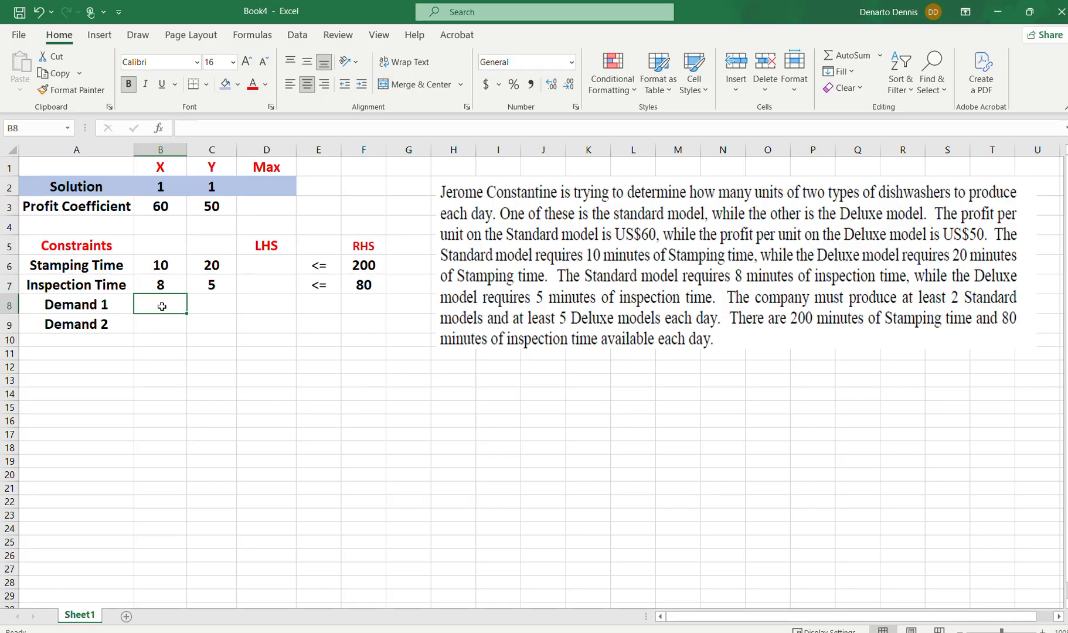
text(1)
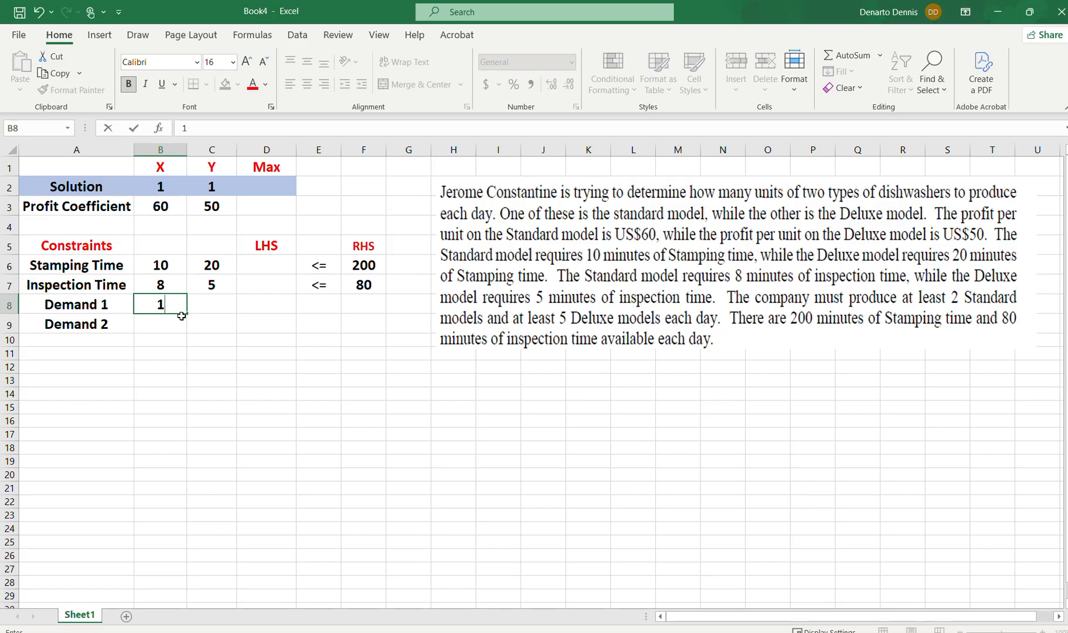
click(211, 329)
text(1)
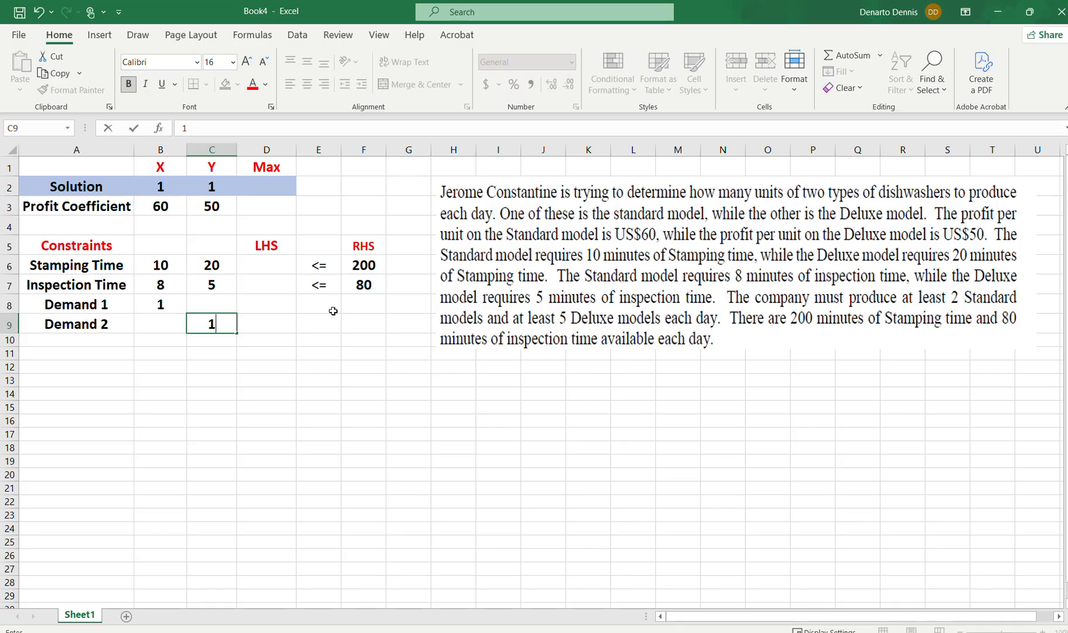
Give the Demand 1 constraint the sign >= in E8 and an RHS of 2 in F8.
click(369, 304)
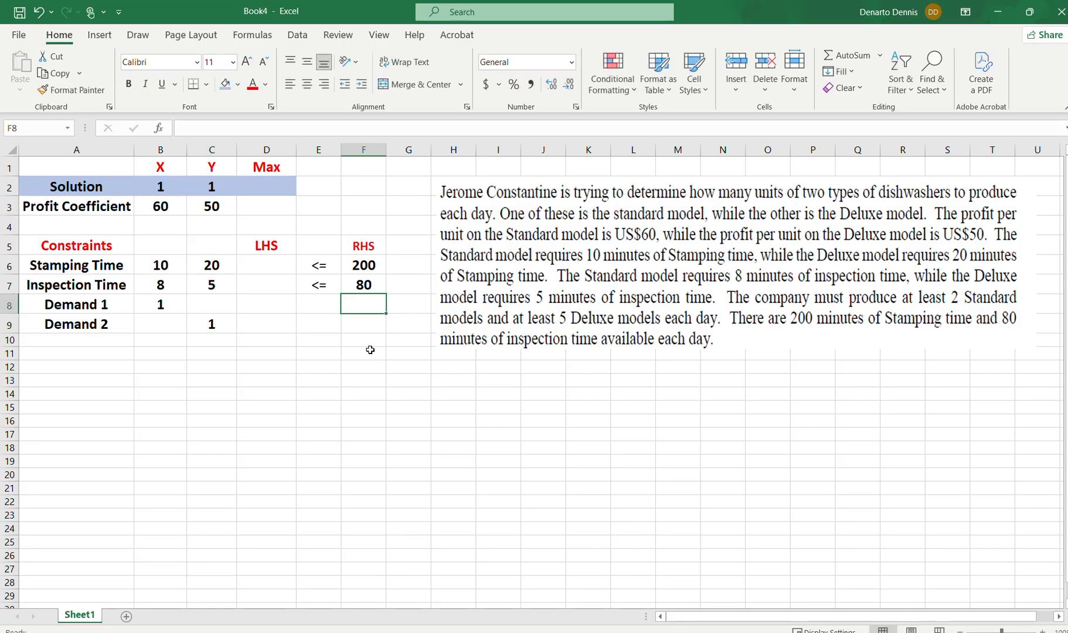
click(326, 306)
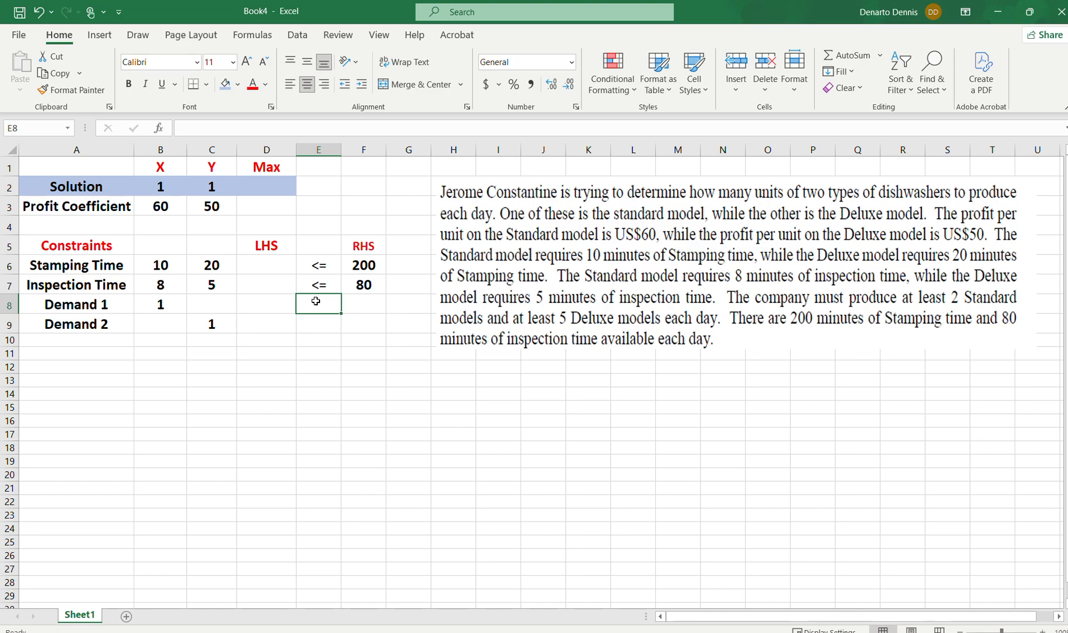
text(>=)
key(Tab)
text(2)
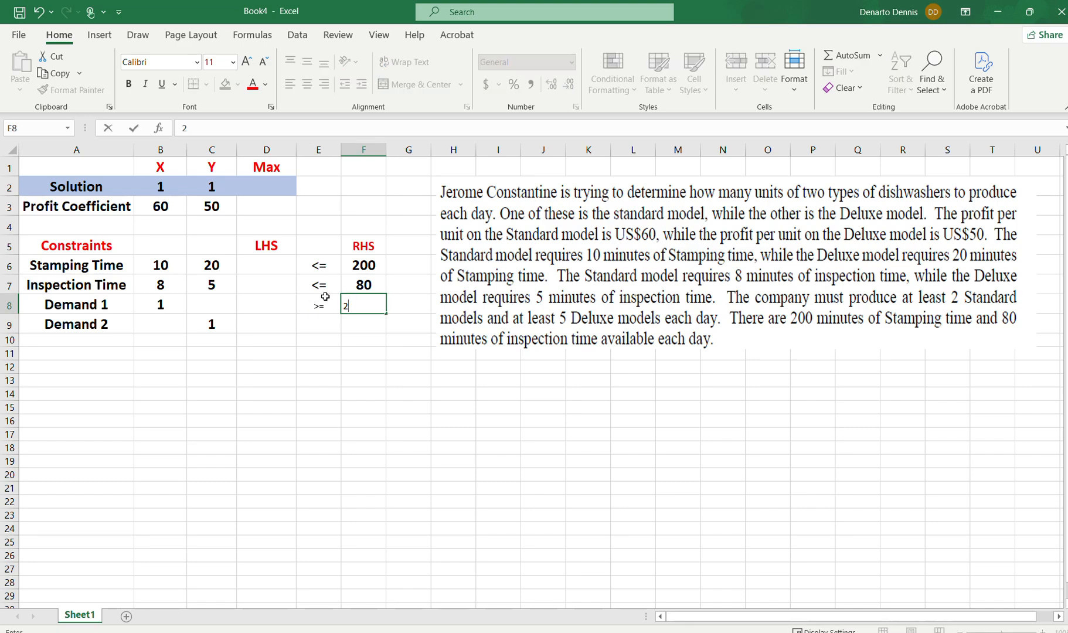
key(Return)
Give the Demand 2 constraint the sign >= in E9 and an RHS of 5 in F9.
click(327, 330)
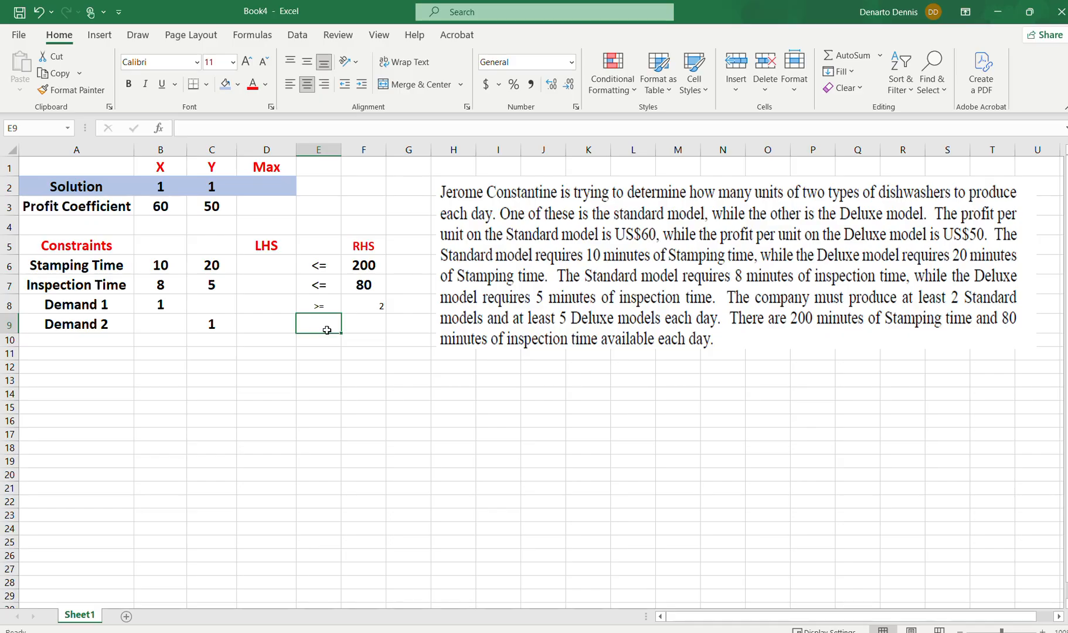
text(>=)
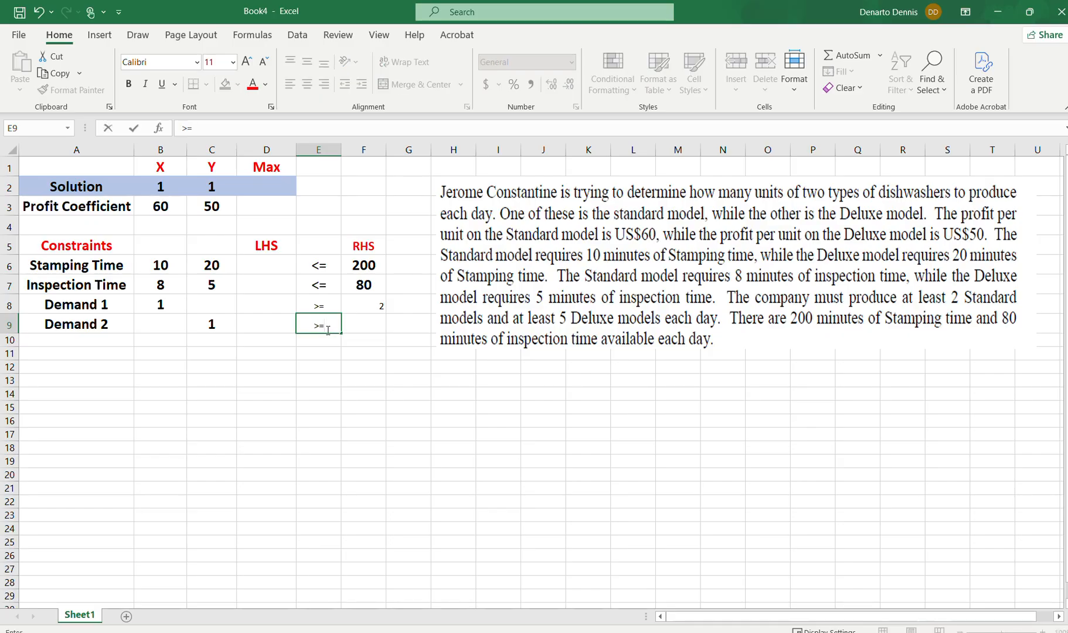
key(Tab)
text(5)
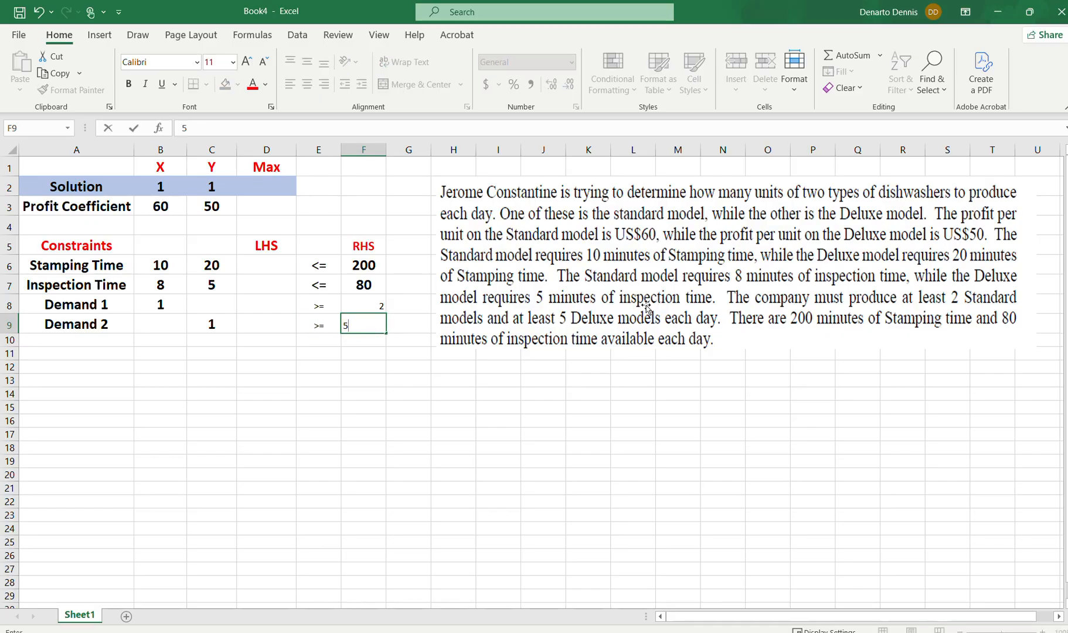
Centre the demand rows B8:F9, set the signs and RHS values in E8:F9 to font size 16, and make the RHS values bold.
drag(166, 302, 363, 324)
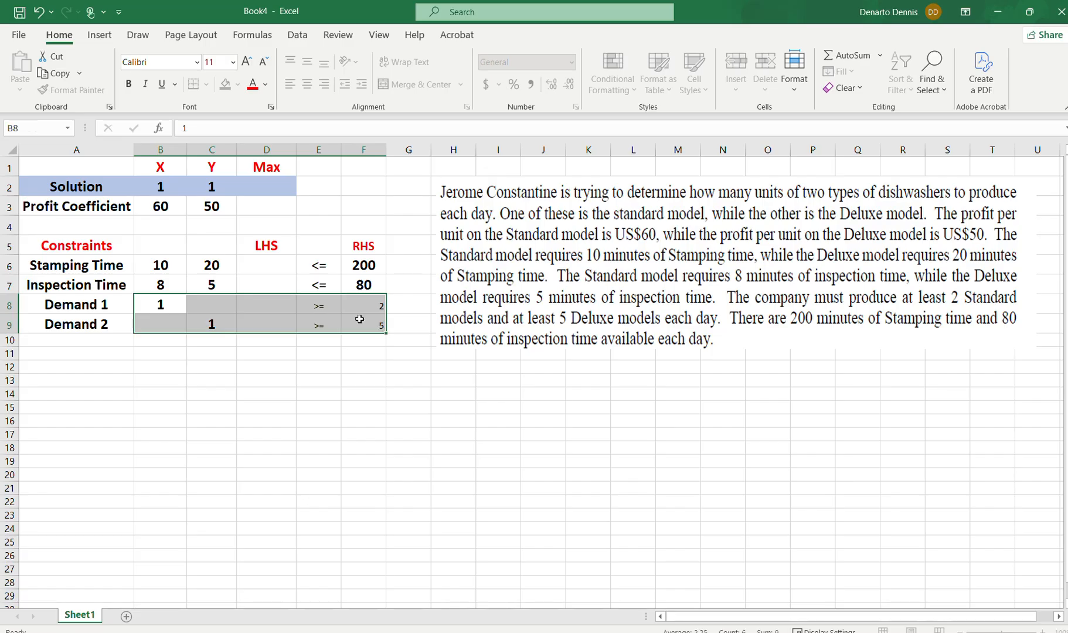
click(306, 84)
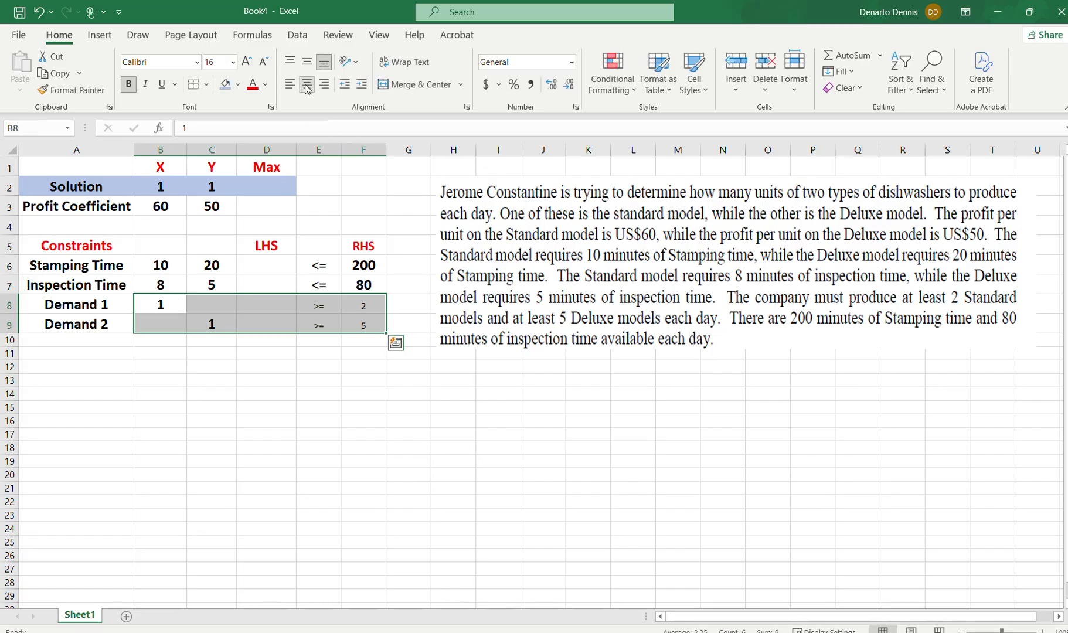
drag(302, 308, 371, 328)
click(238, 61)
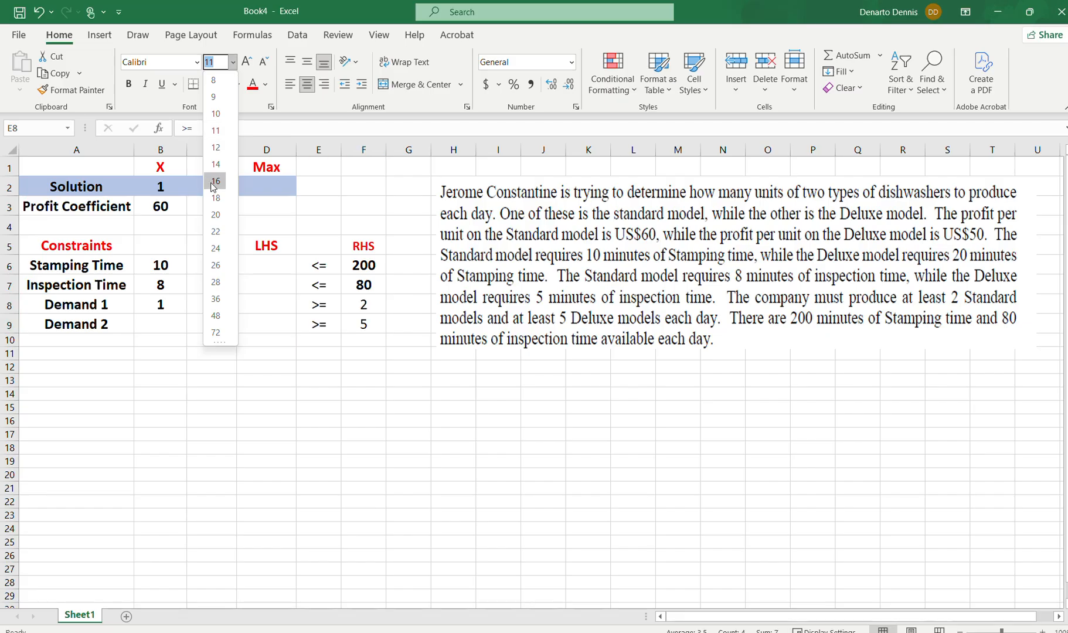
click(213, 181)
drag(356, 305, 359, 328)
click(130, 85)
click(246, 404)
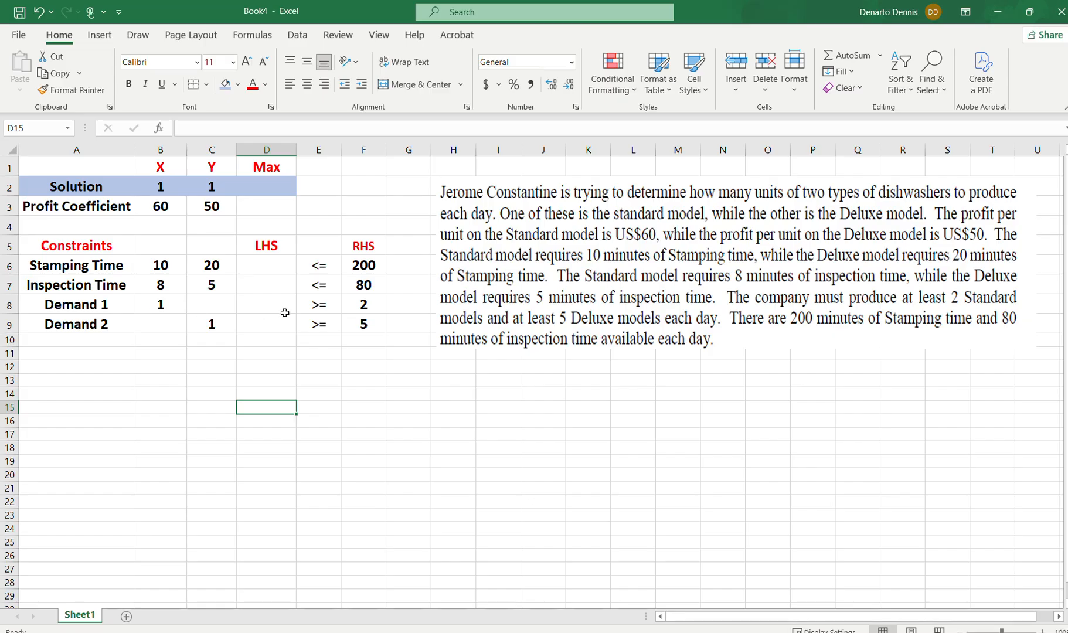
click(216, 301)
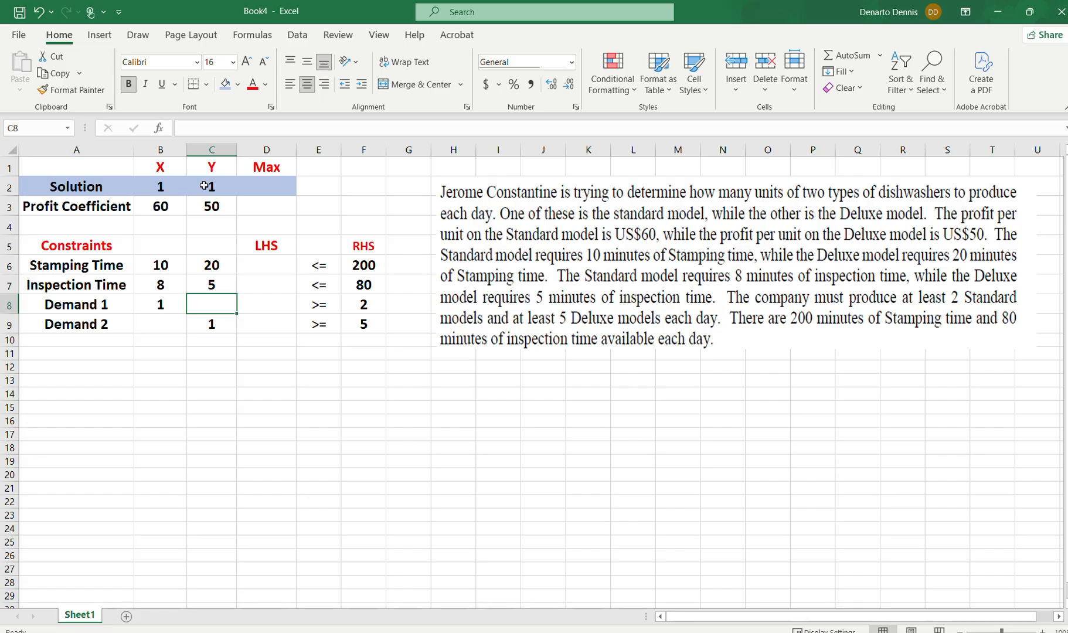
click(163, 324)
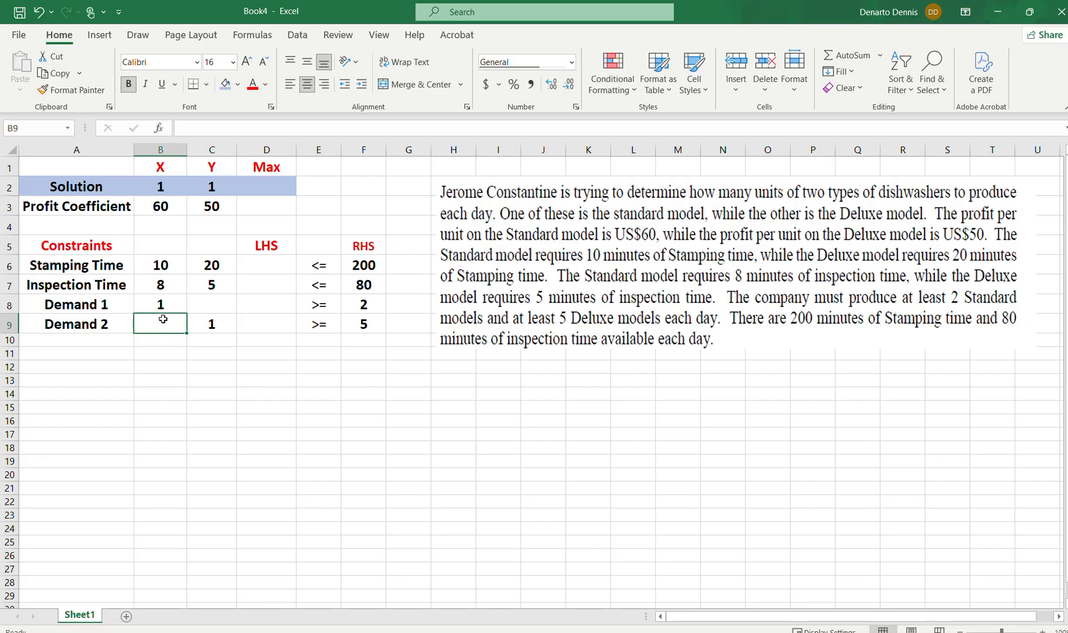
click(218, 321)
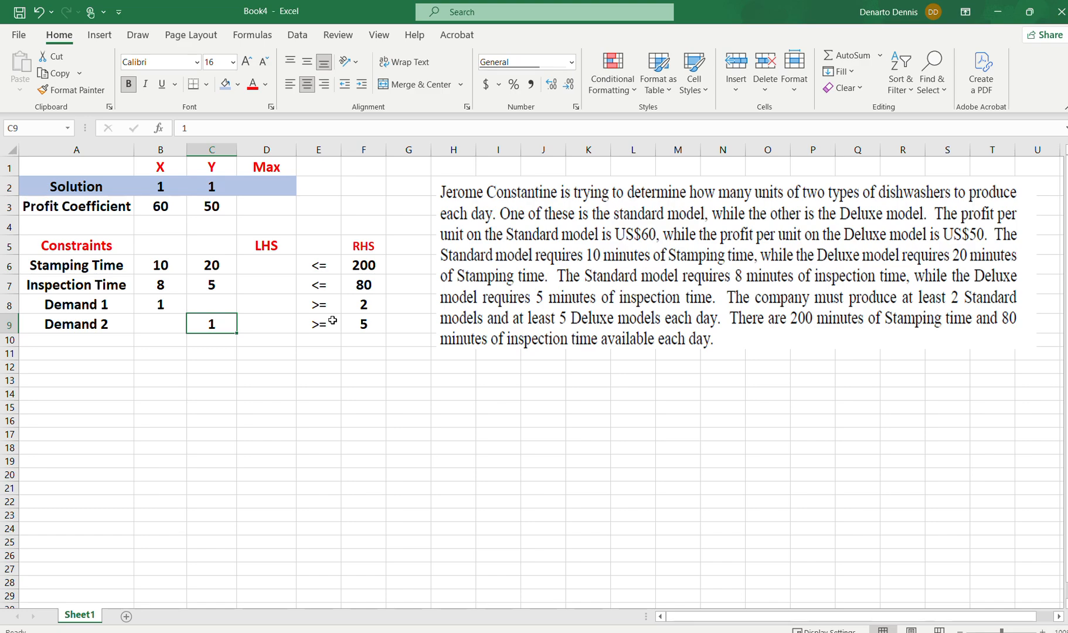
drag(319, 304, 338, 318)
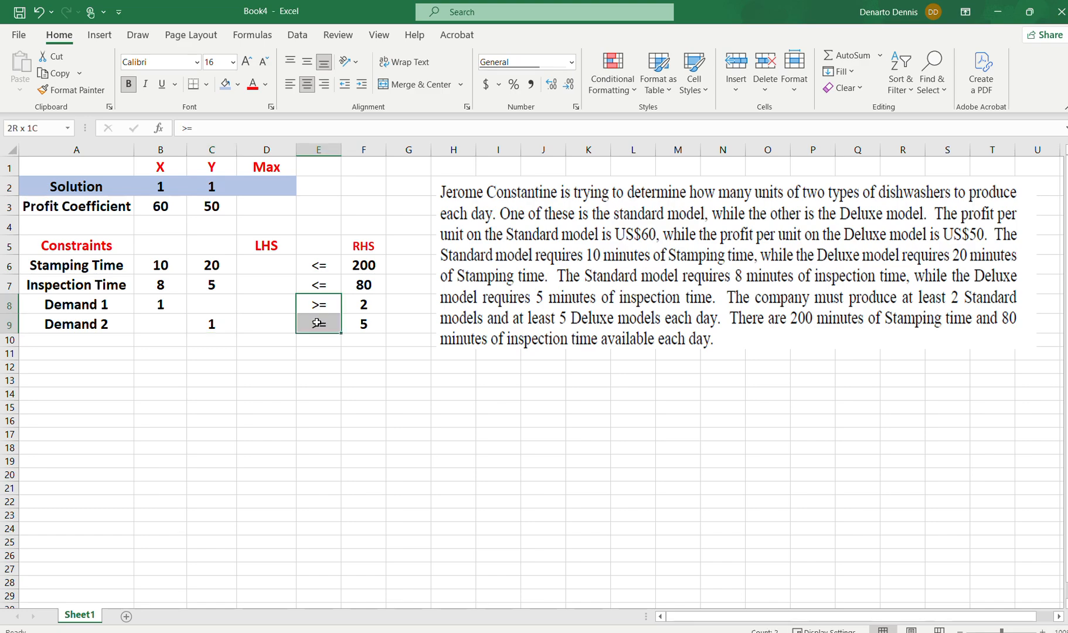
click(318, 368)
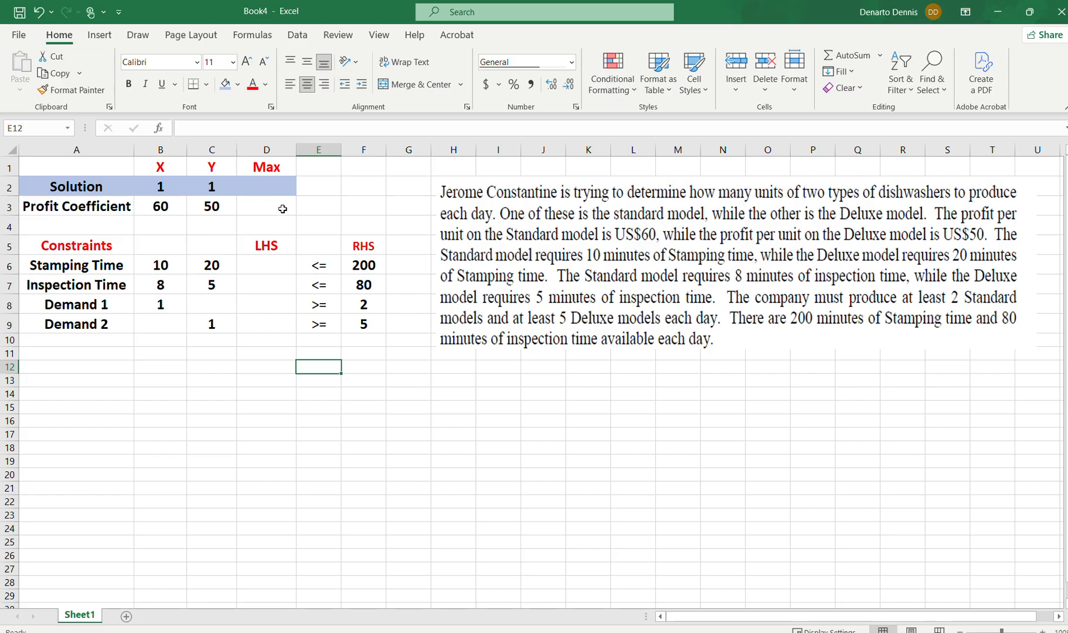
Widen column D slightly and enter =SUMPRODUCT(B2:C2,B3:C3) in D2 as the Max objective.
click(258, 184)
drag(297, 150, 316, 151)
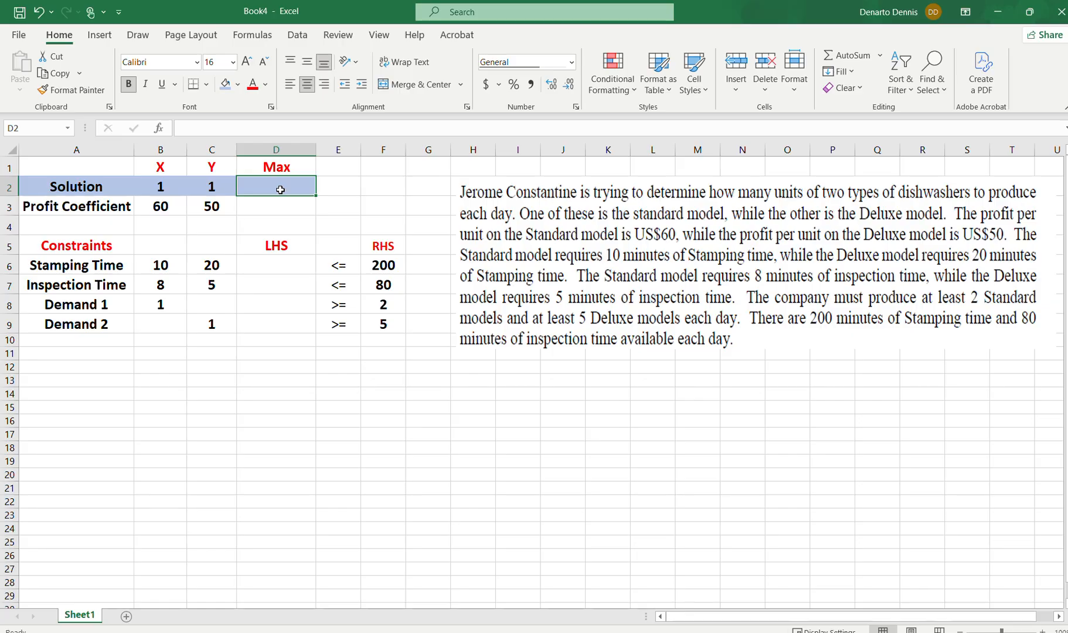
text(=SUM)
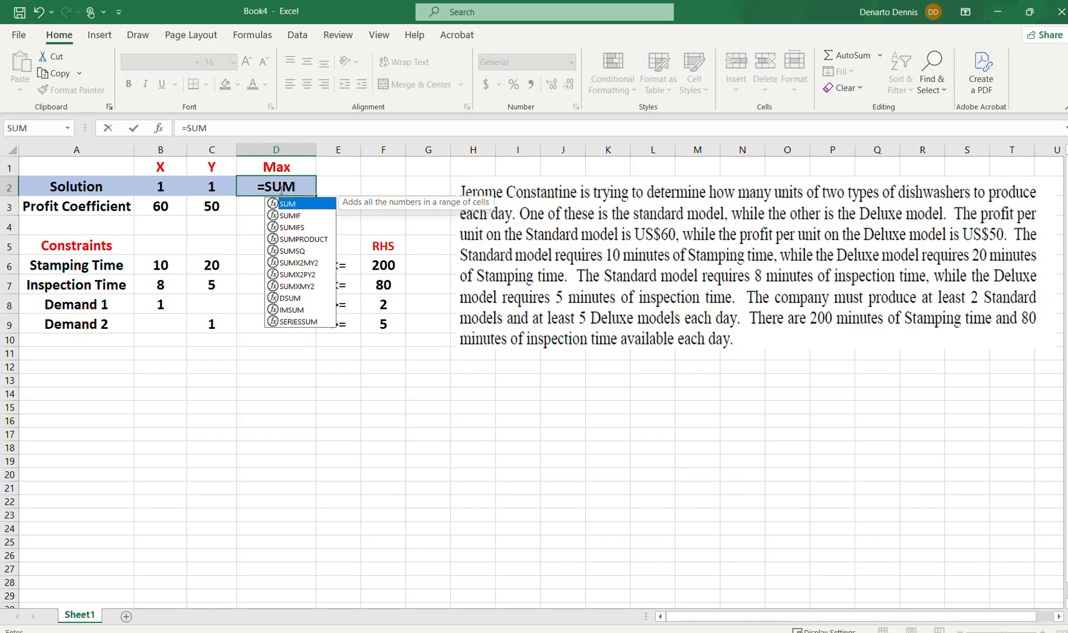
double_click(306, 239)
click(306, 243)
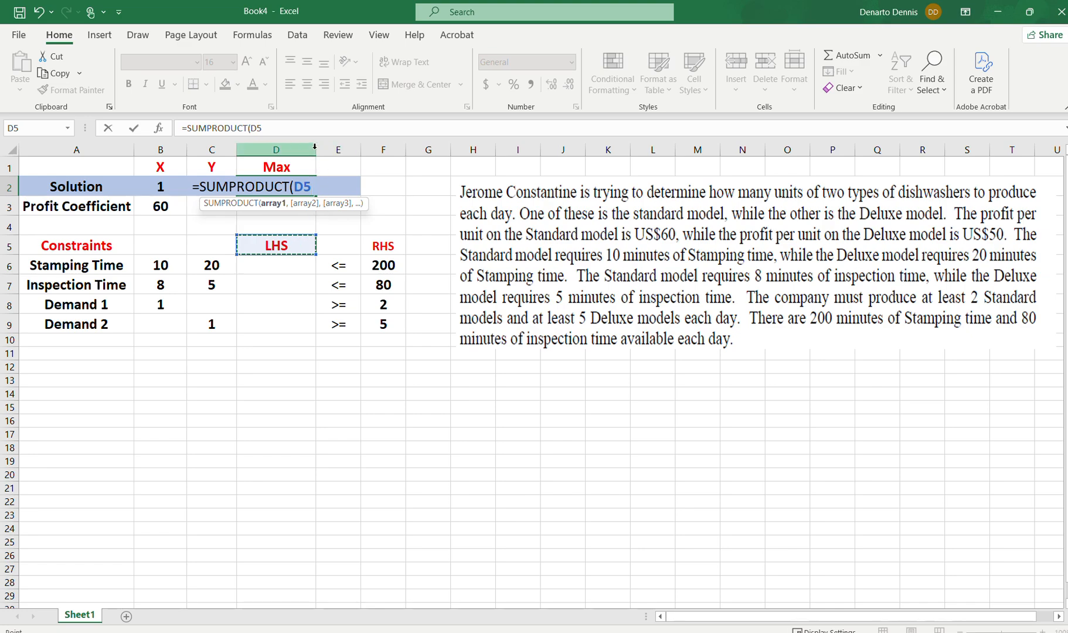
click(157, 185)
drag(157, 185, 212, 185)
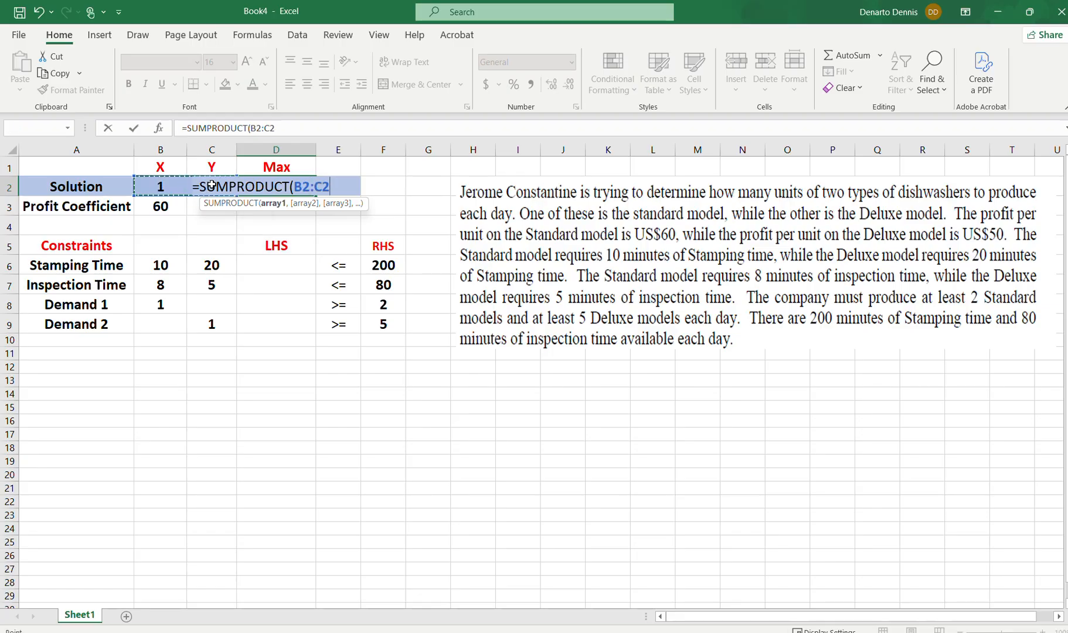
text(,)
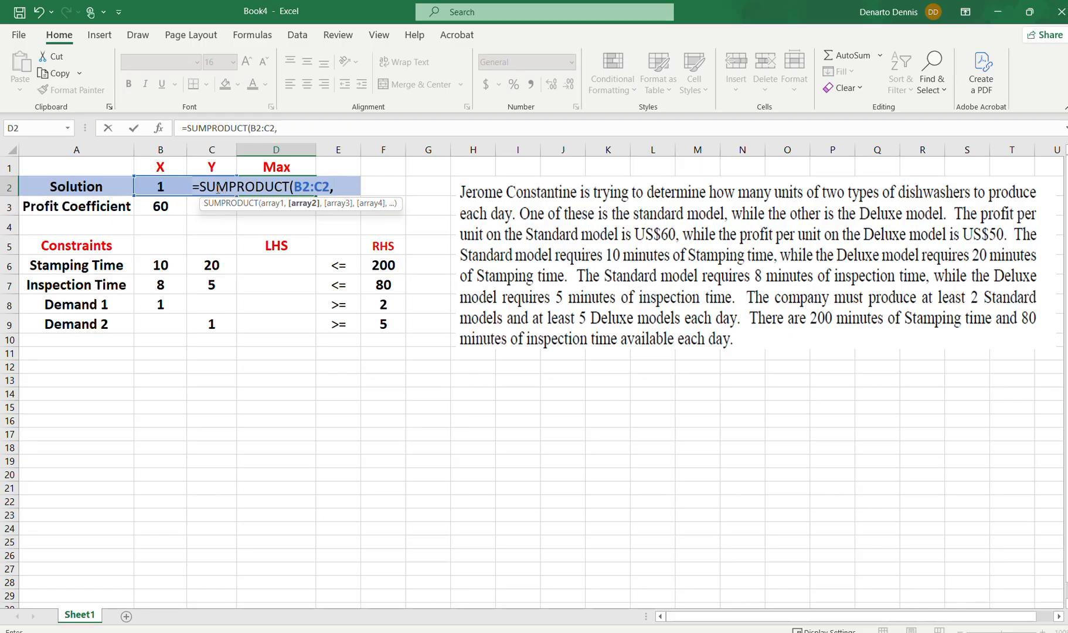
drag(152, 205, 198, 213)
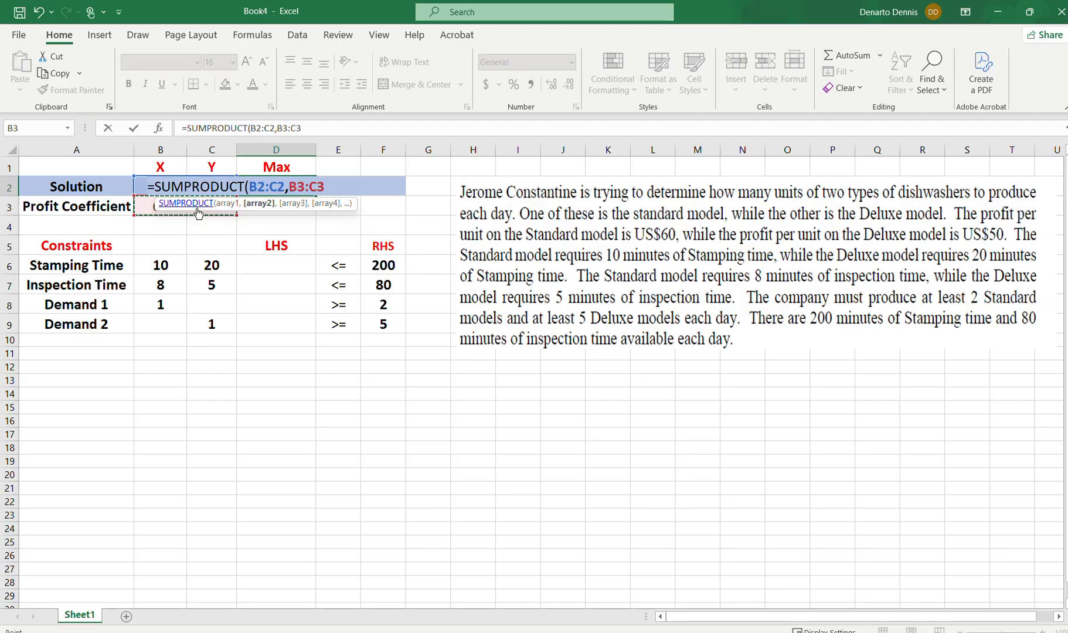
text())
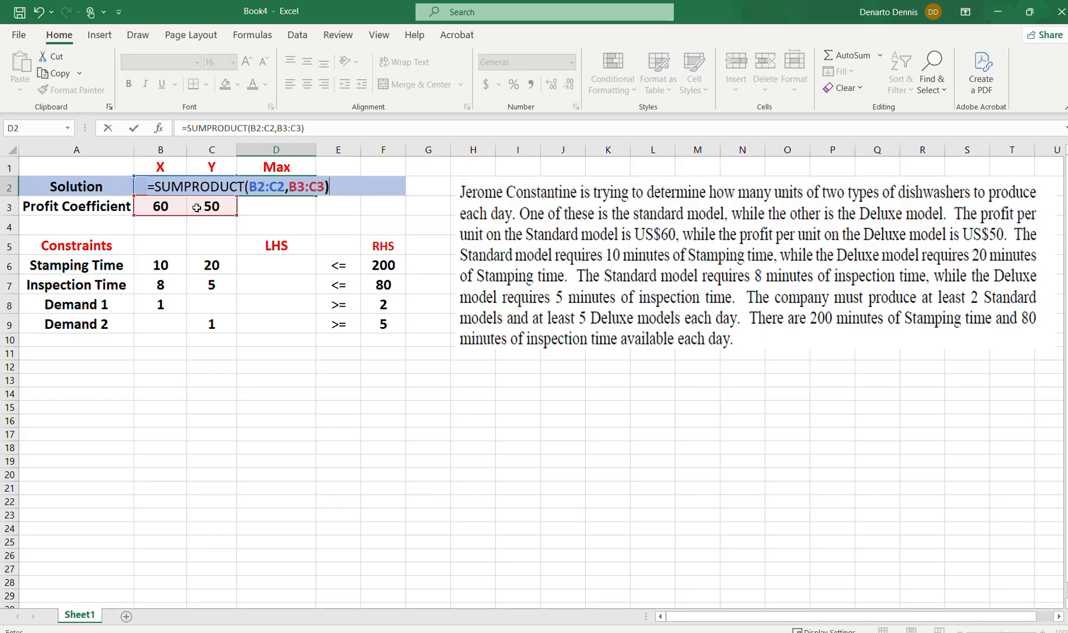
key(Return)
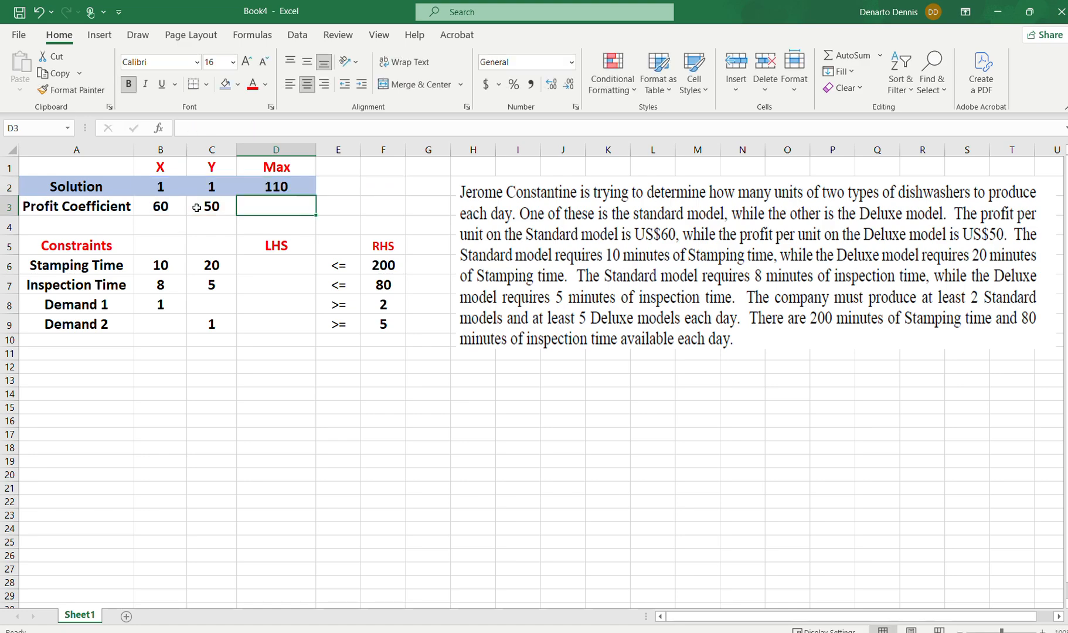
Review the Max formula in D2 against the solution values in B2:C2 and the profit coefficients in B3:C3.
click(304, 190)
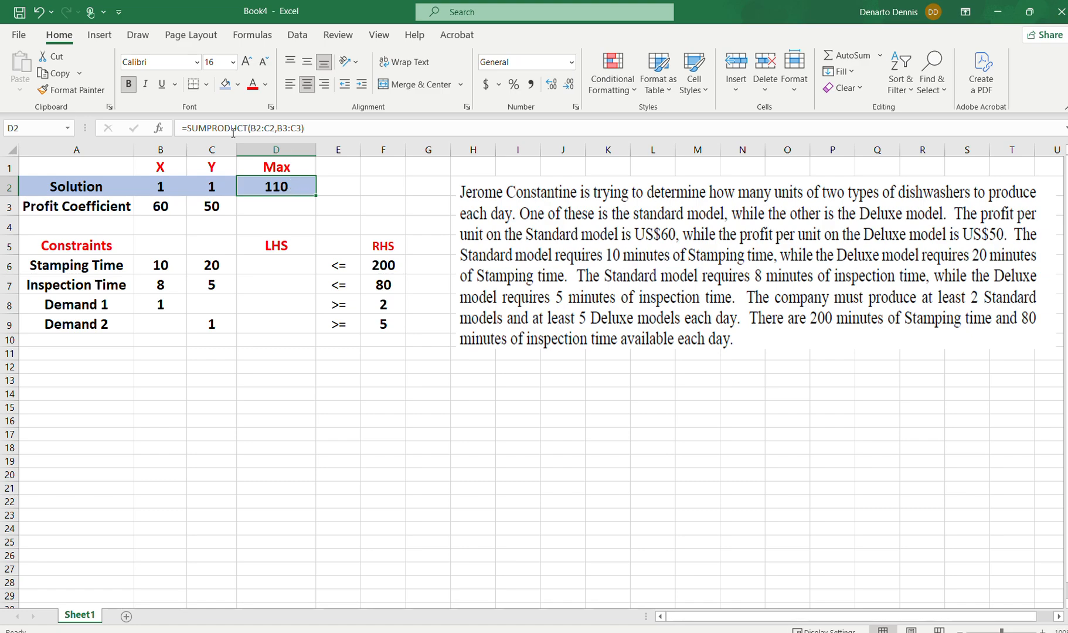
click(142, 185)
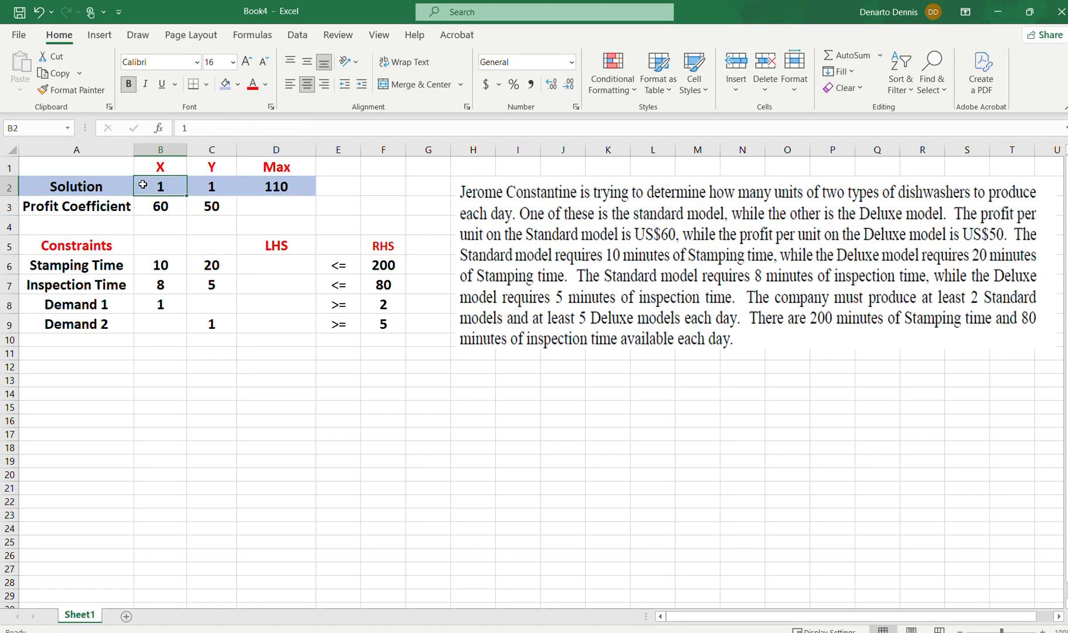
drag(142, 184, 203, 184)
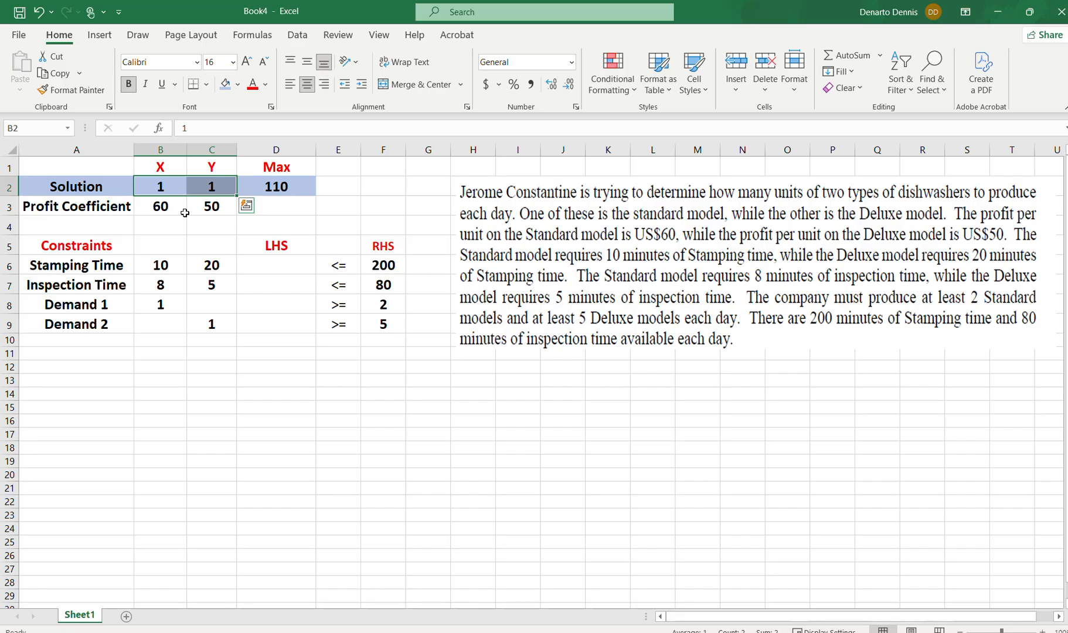
click(269, 184)
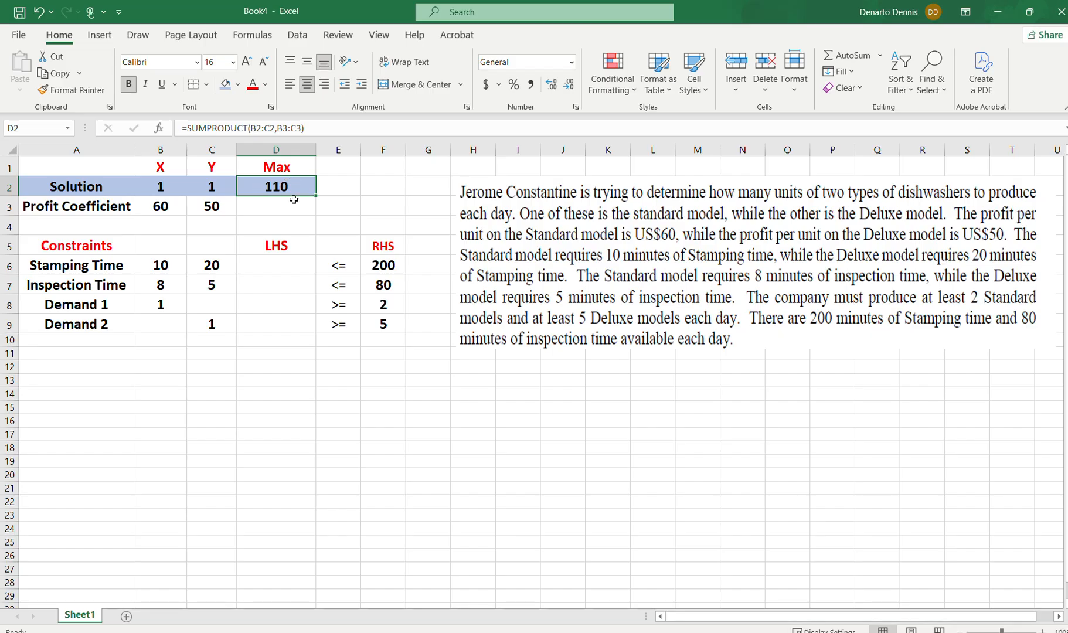
click(161, 189)
click(207, 188)
click(160, 187)
click(220, 191)
click(172, 190)
click(212, 187)
click(162, 187)
click(217, 187)
click(160, 208)
click(209, 209)
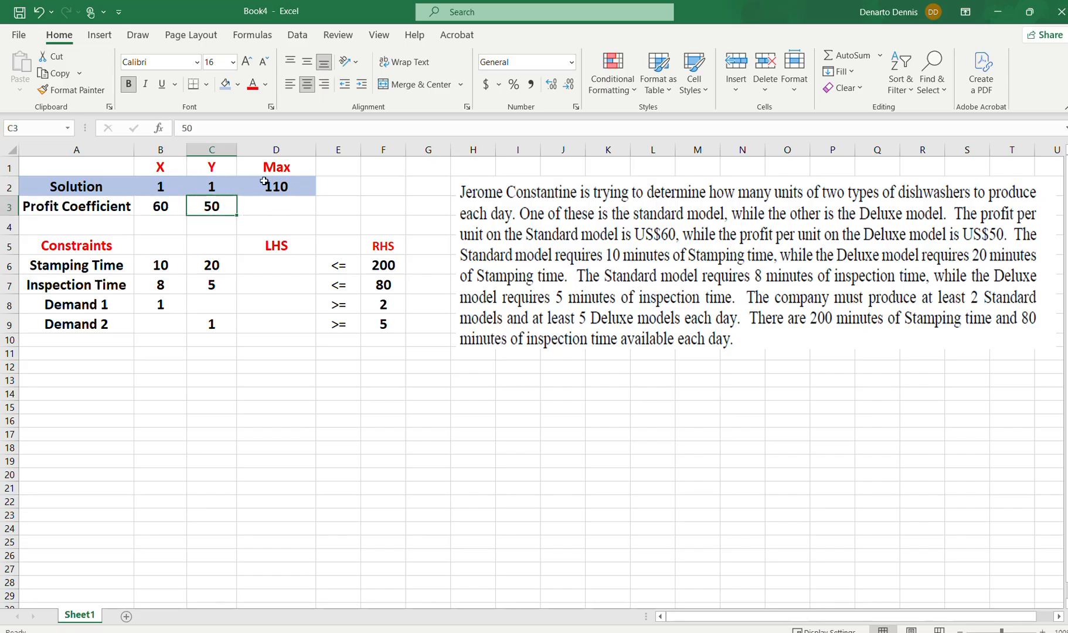
click(287, 193)
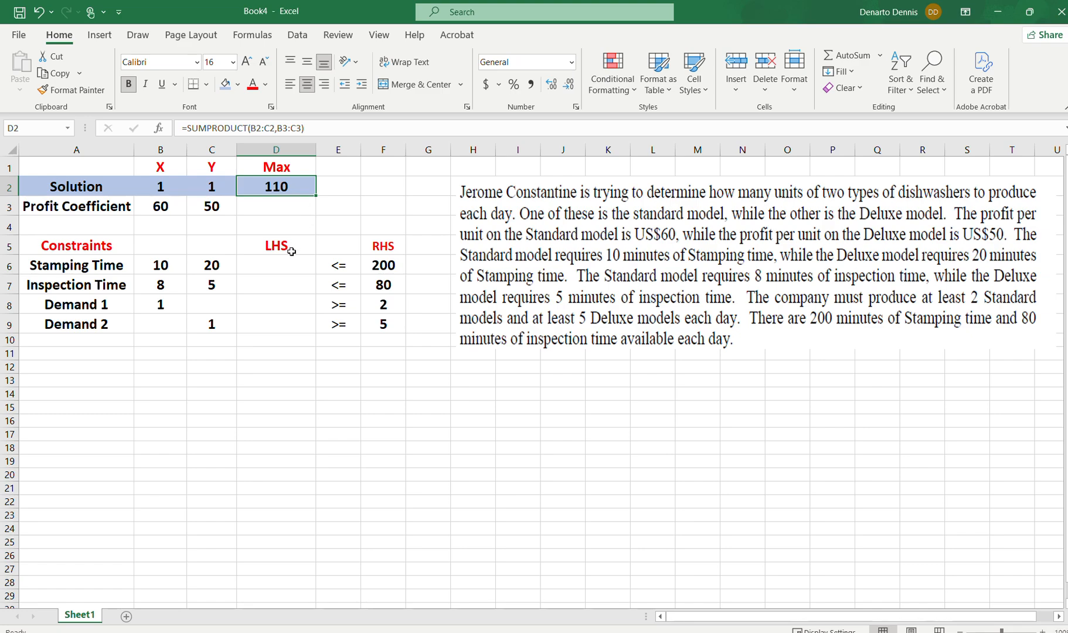
Write =SUMPRODUCT(B2:C2,B6:C6) in D6 as the LHS formula of the Stamping Time constraint.
click(276, 263)
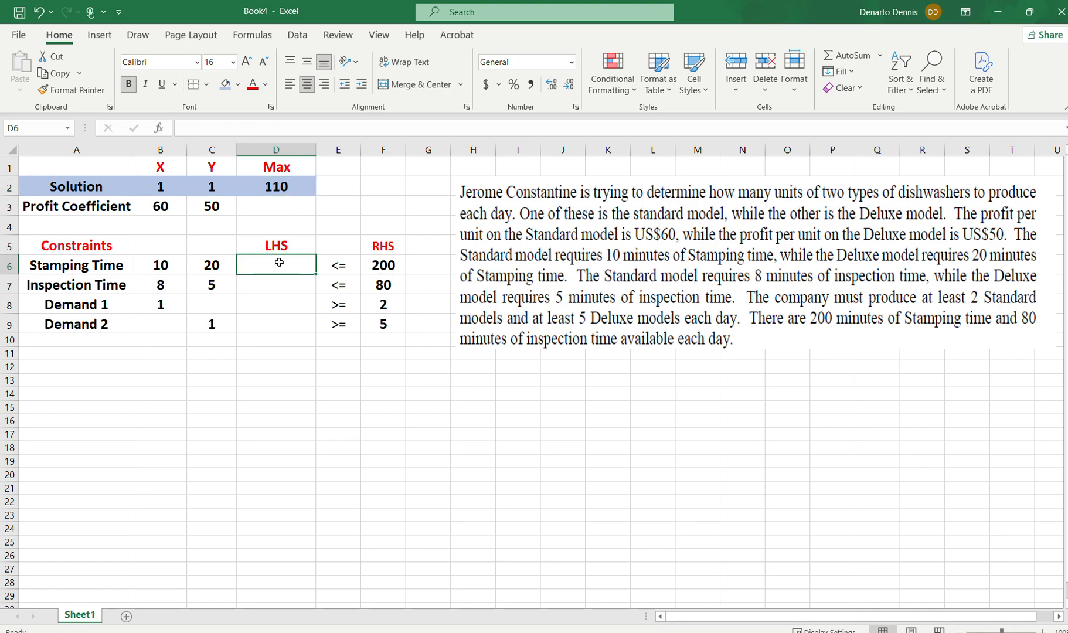
text(=)
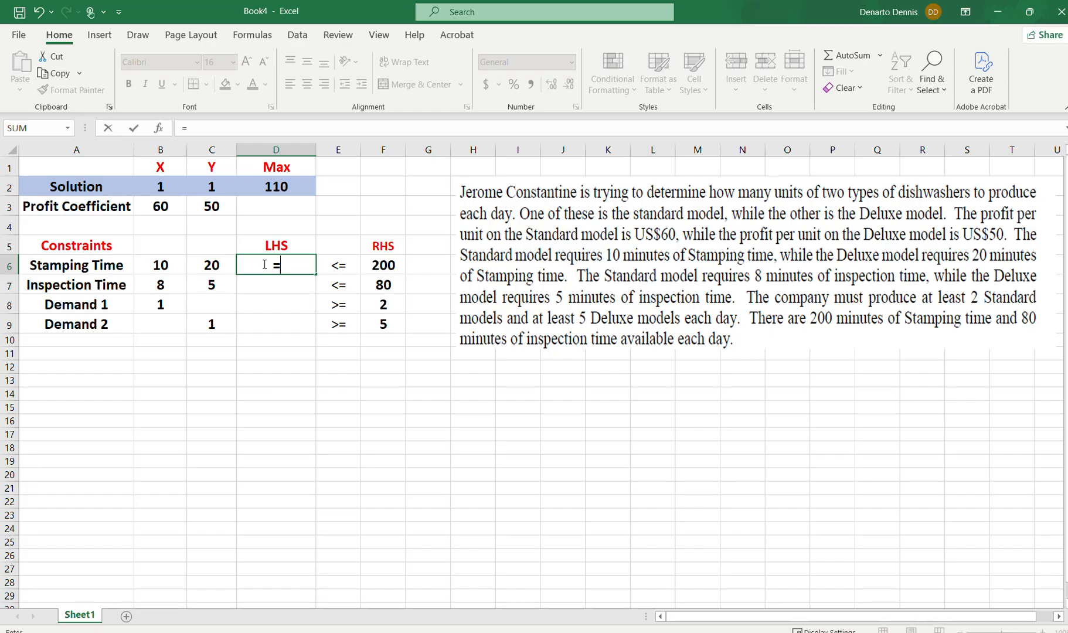
click(155, 186)
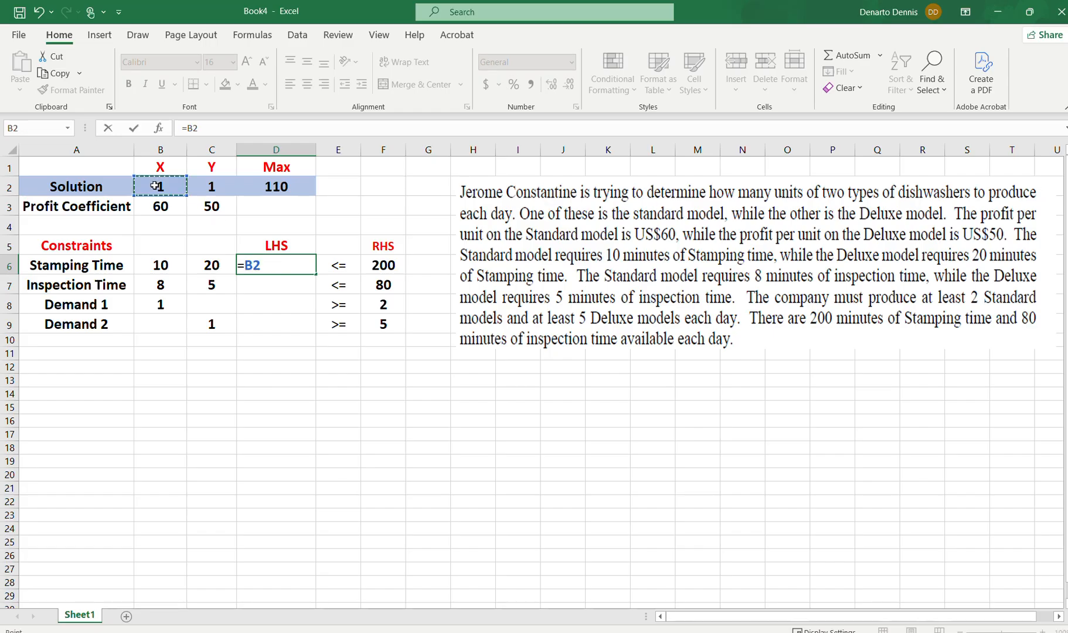
key(BackSpace)
key(BackSpace)
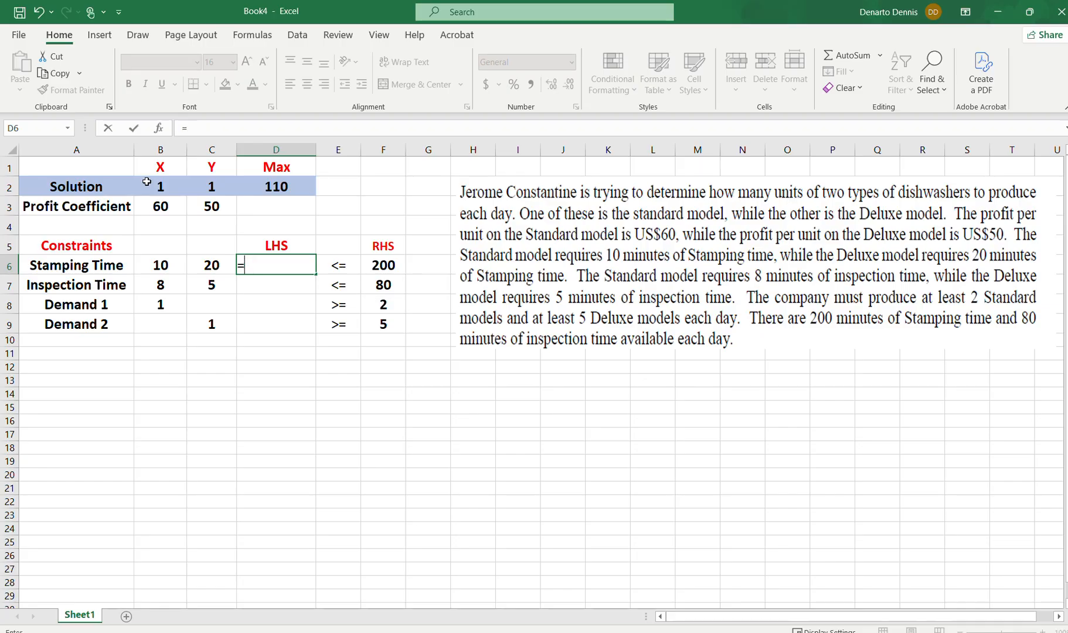
text(SUM)
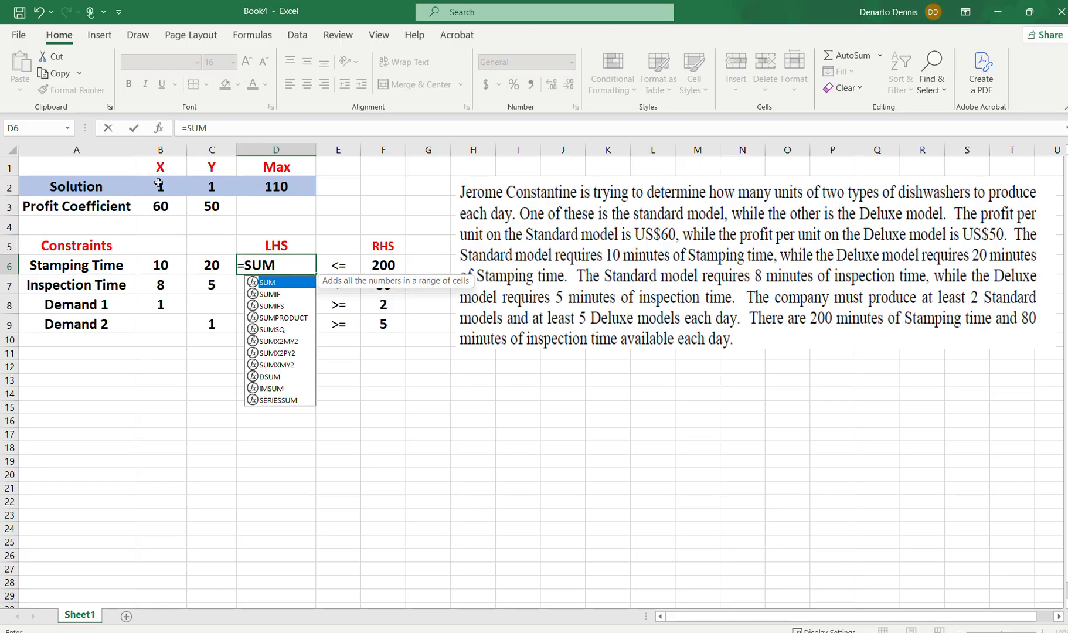
double_click(281, 317)
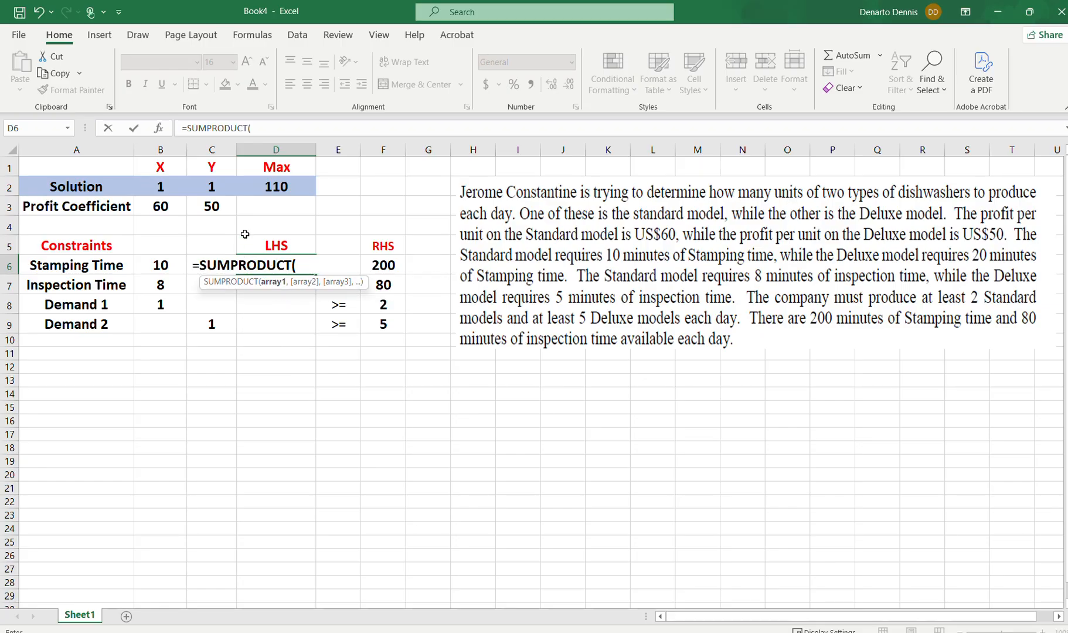
click(151, 187)
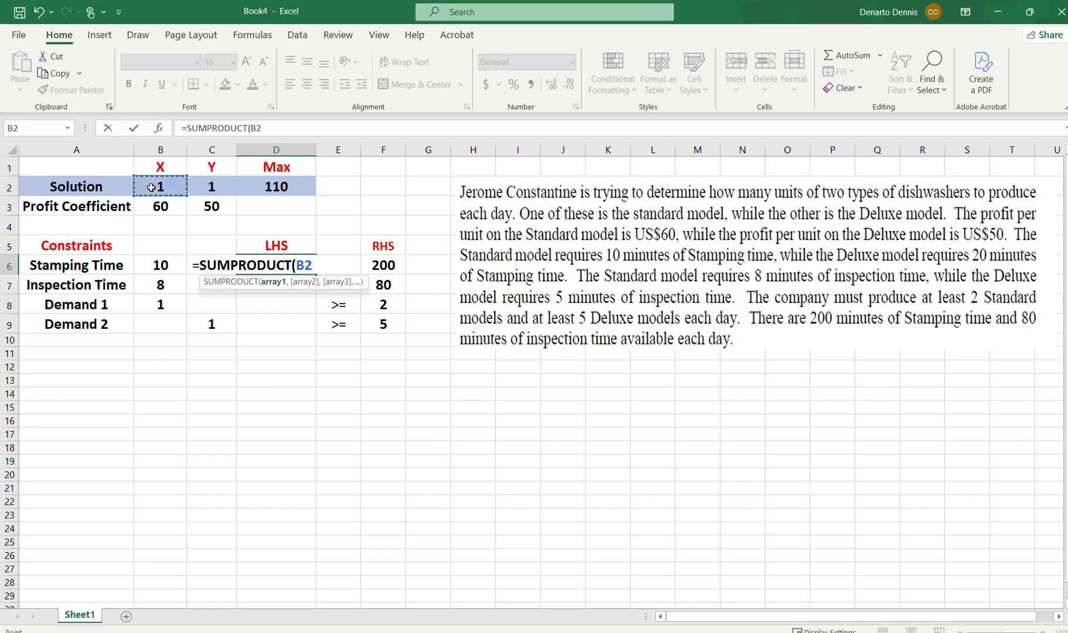
drag(151, 188, 205, 186)
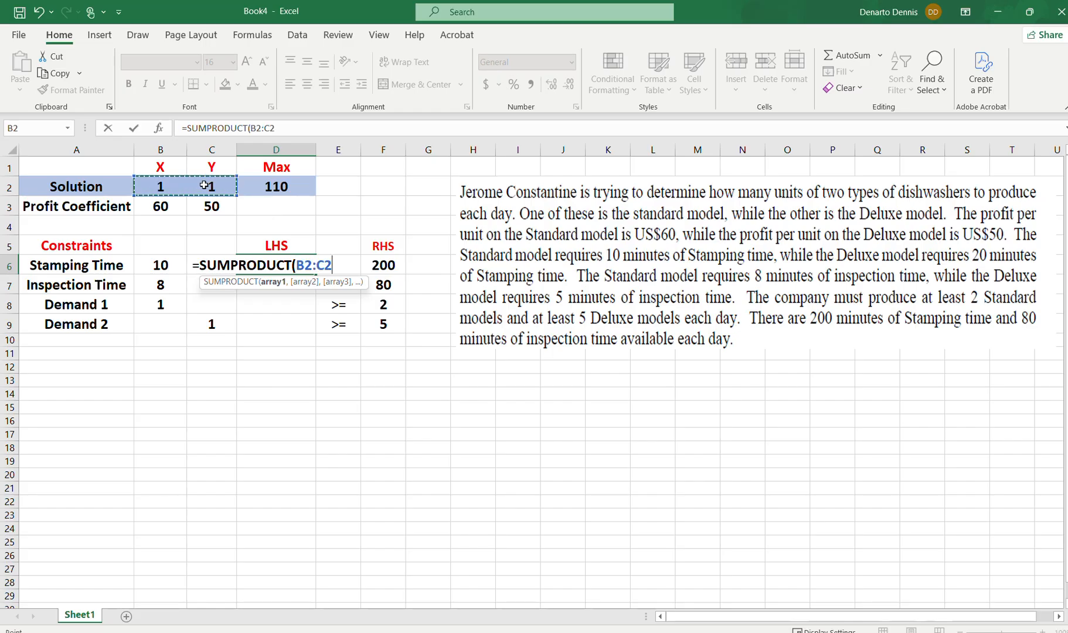
text(,)
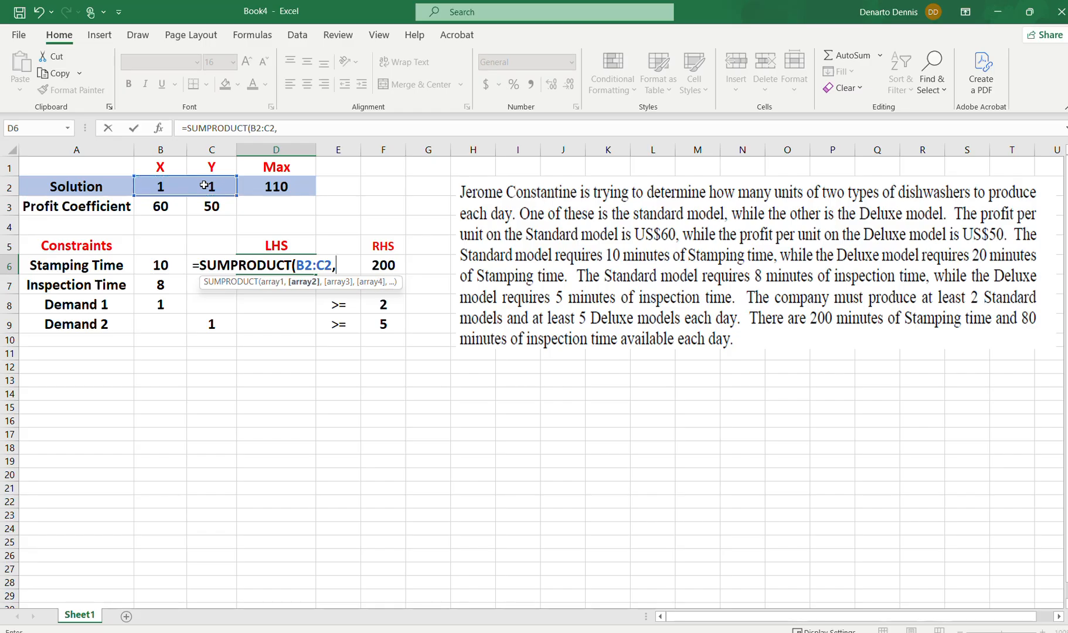
click(149, 267)
drag(150, 267, 206, 267)
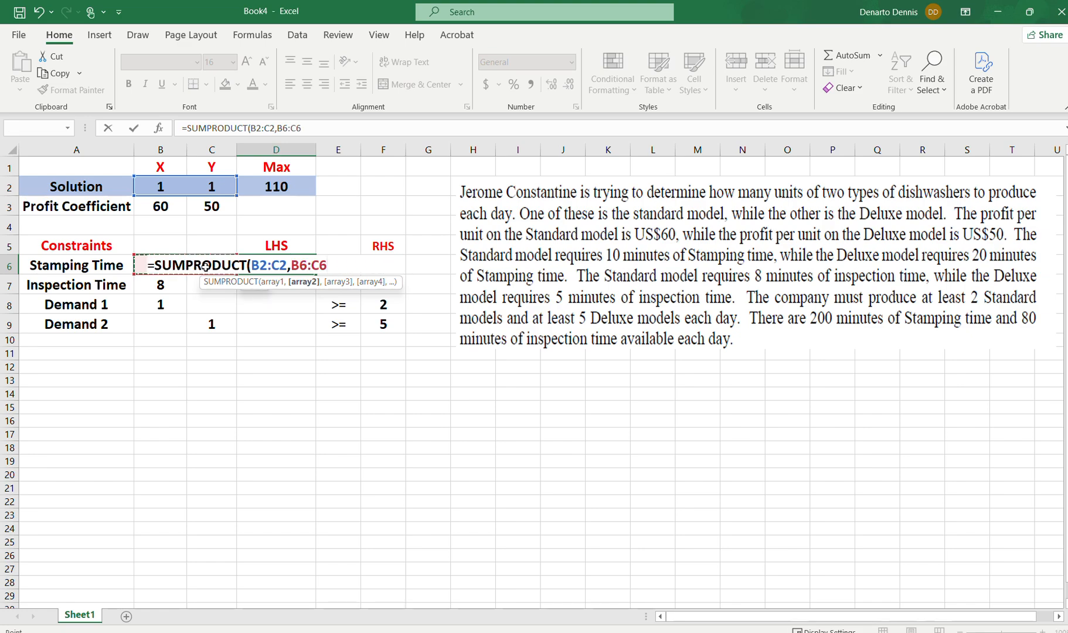
text())
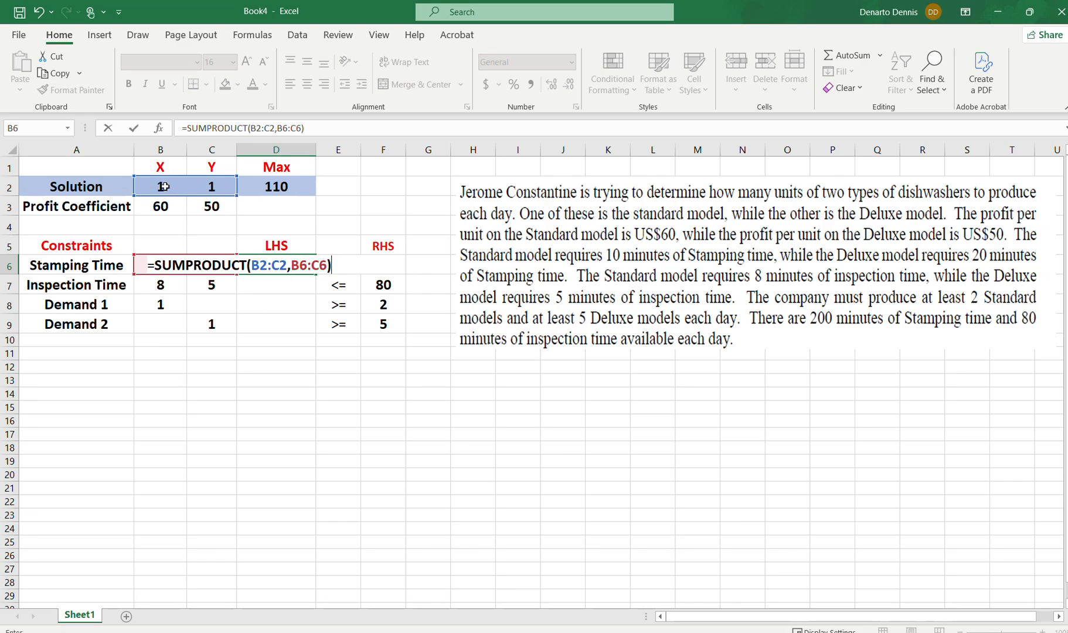
Lock row 2 in the solution range of the D6 formula as B$2:C$2, and commit the formula.
click(262, 265)
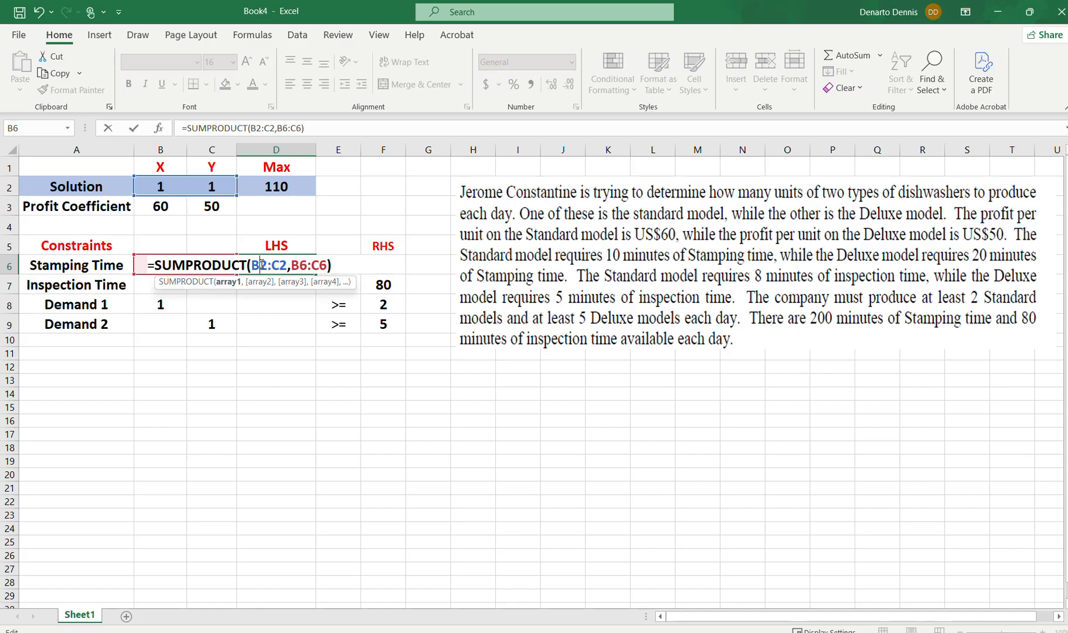
text($)
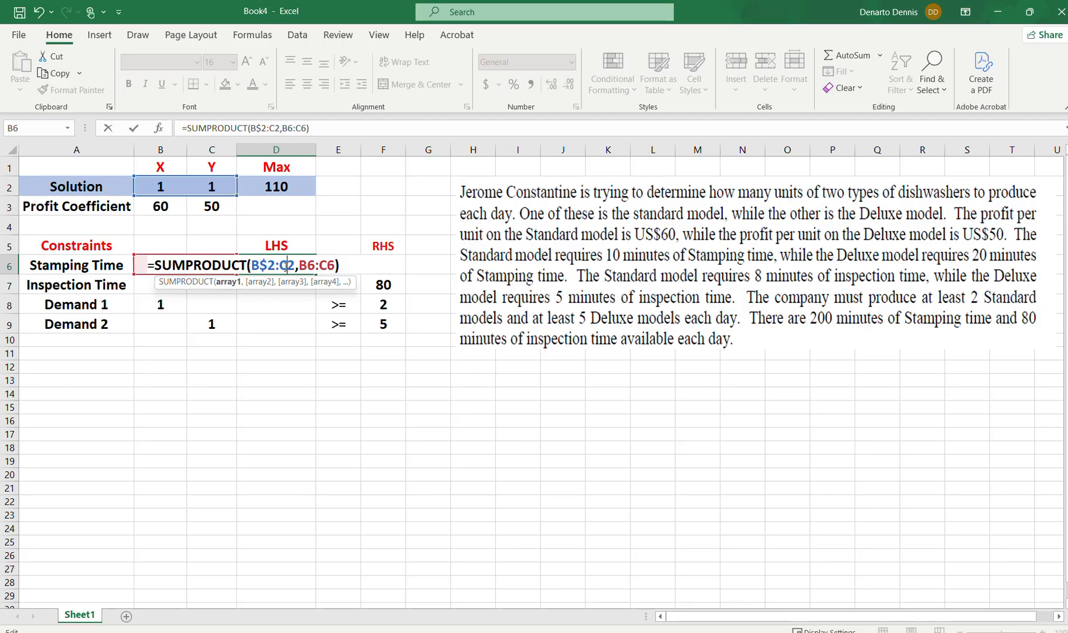
text($)
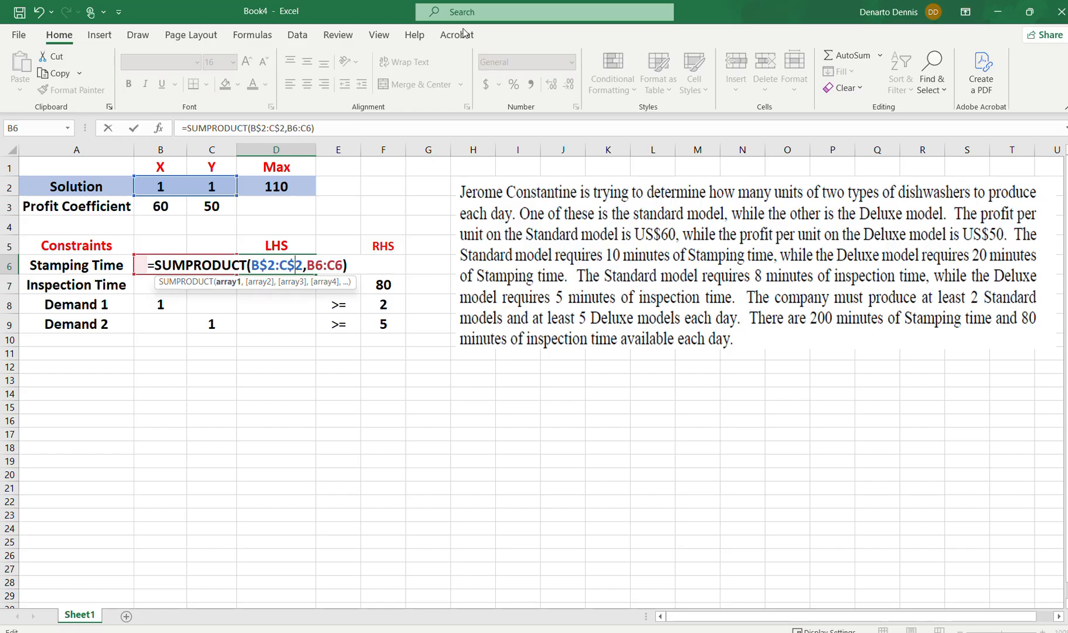
key(ctrl+Return)
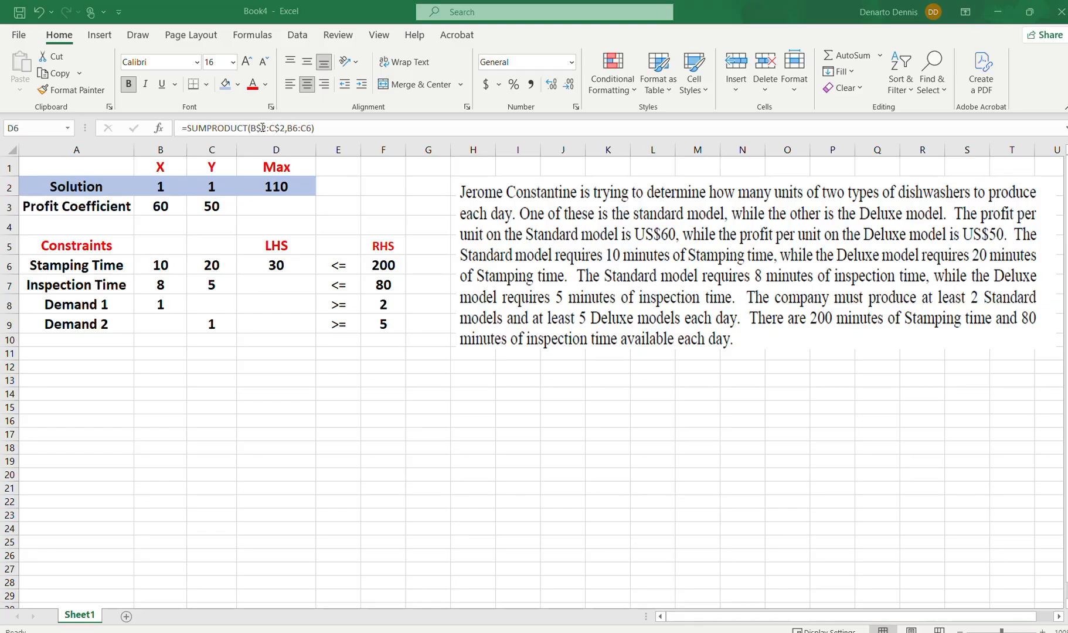
Lock the solution range's columns as well, making D6 =SUMPRODUCT($B$2:$C$2,B6:C6).
click(253, 129)
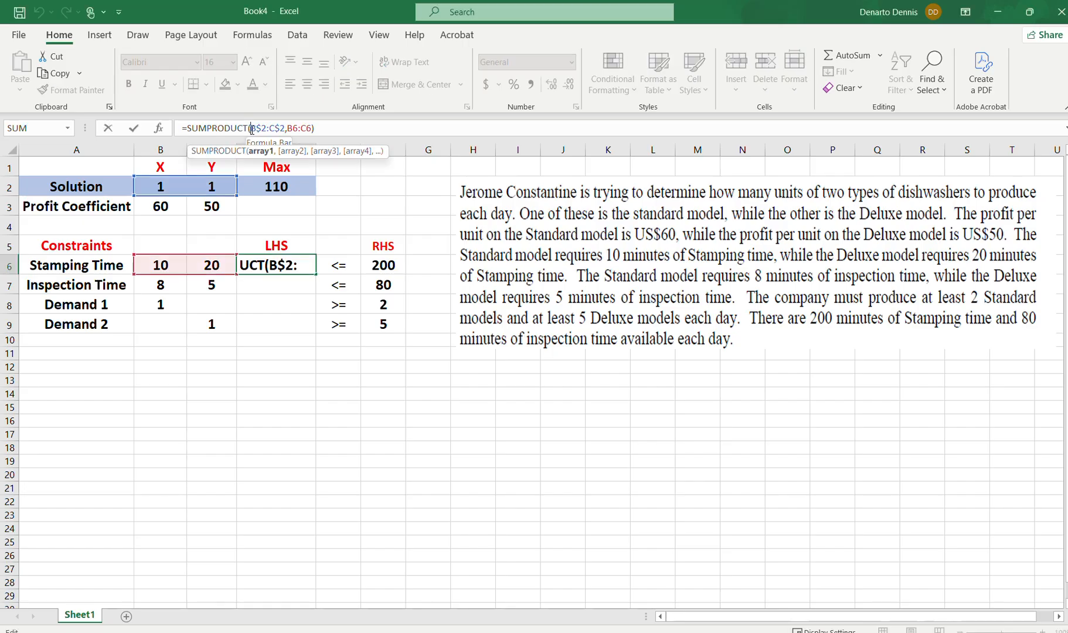
text($)
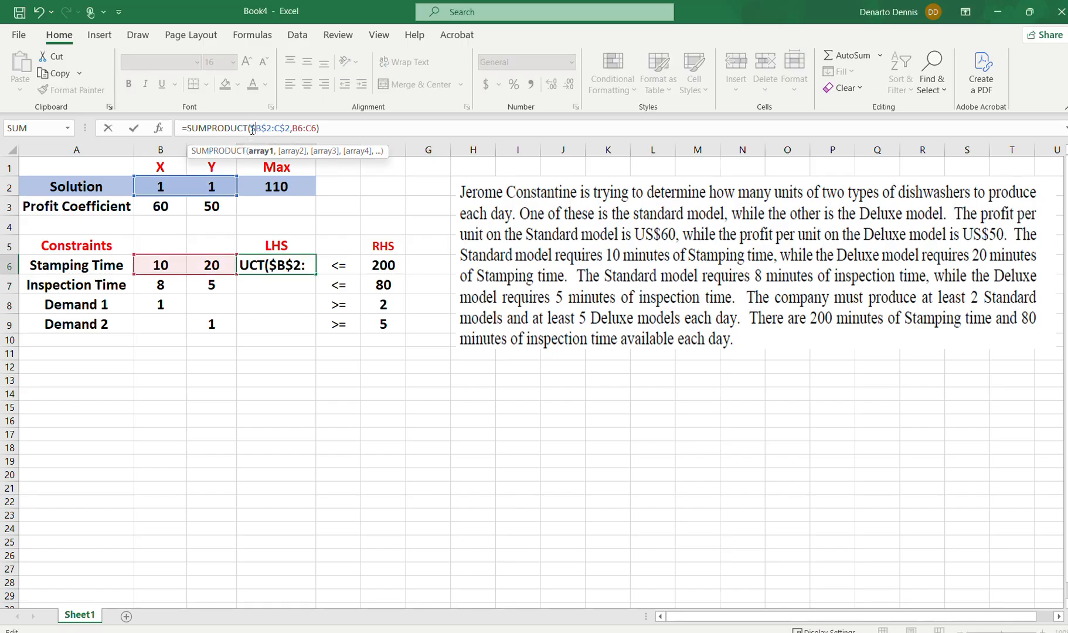
click(275, 128)
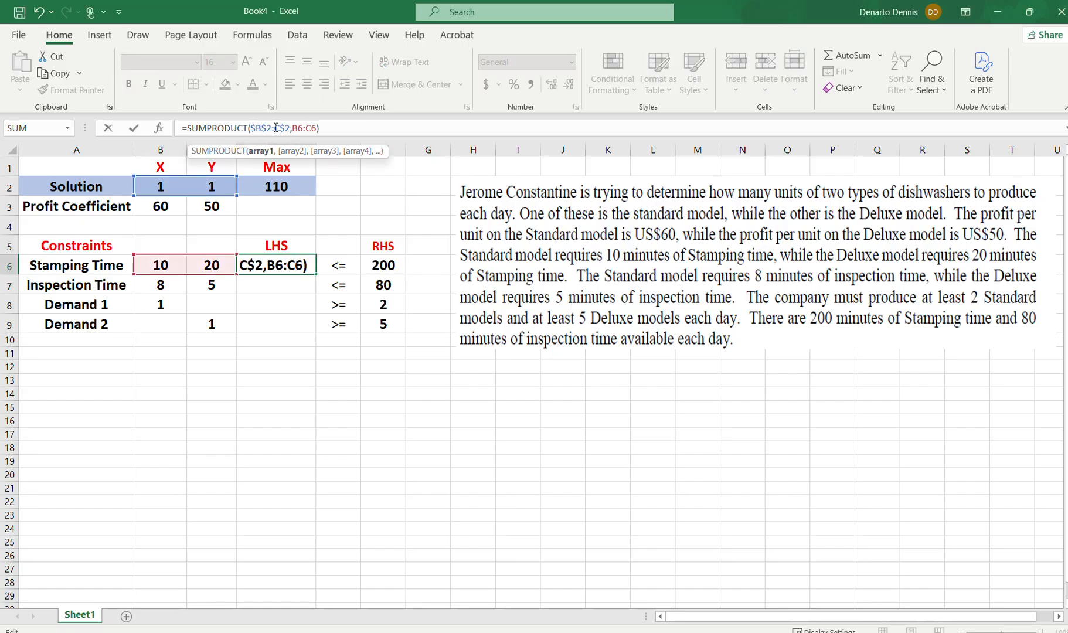
text($)
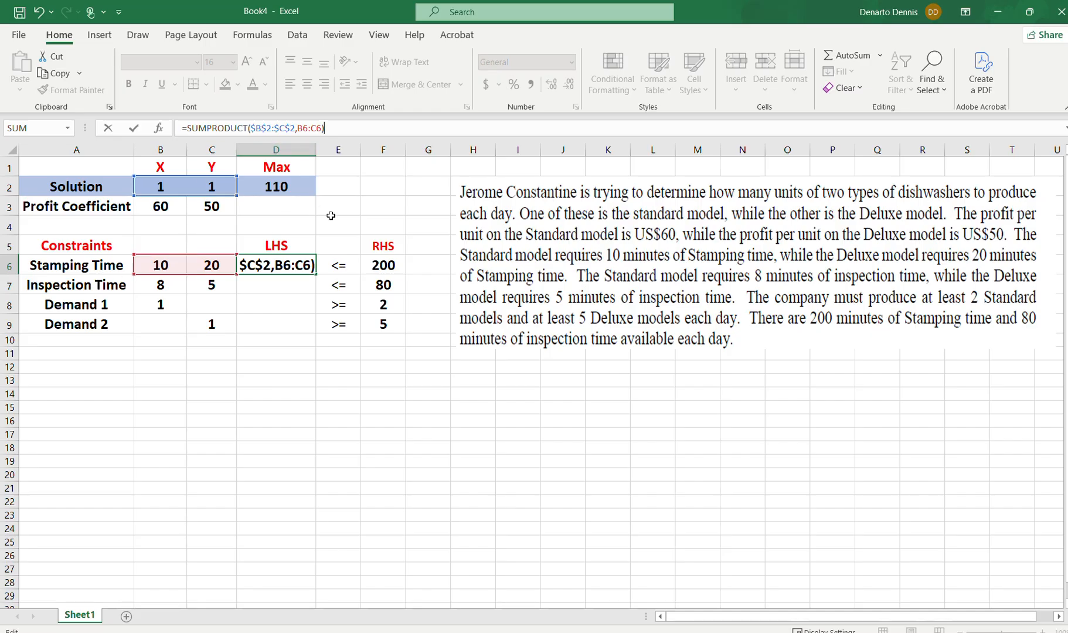
key(Return)
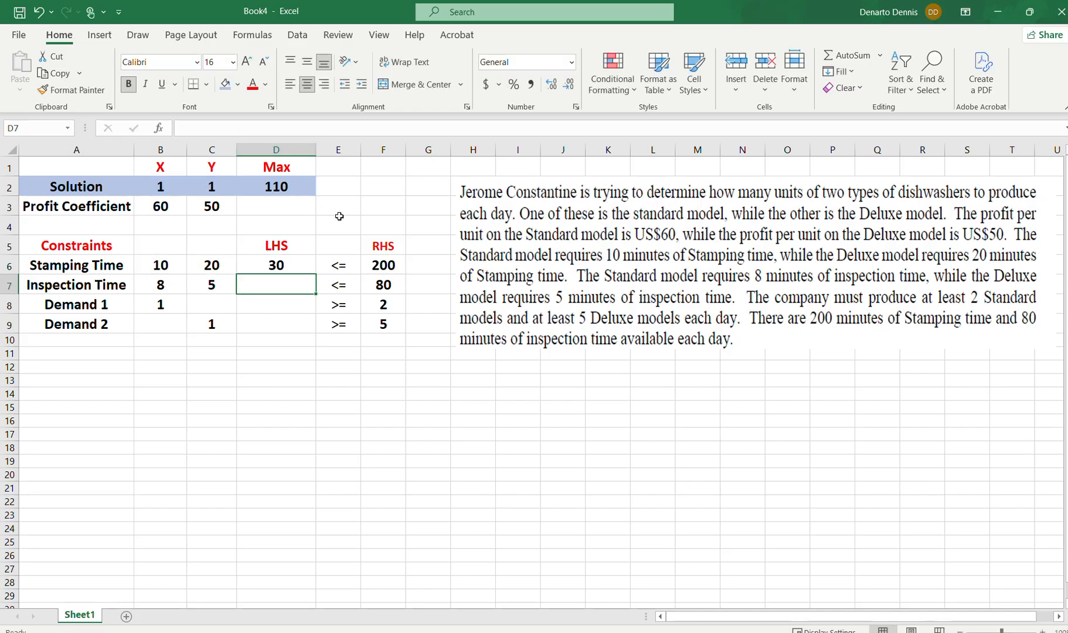
Copy the D6 formula down through D9 for the remaining constraints and review the LHS cells against the Inspection Time coefficients.
click(306, 269)
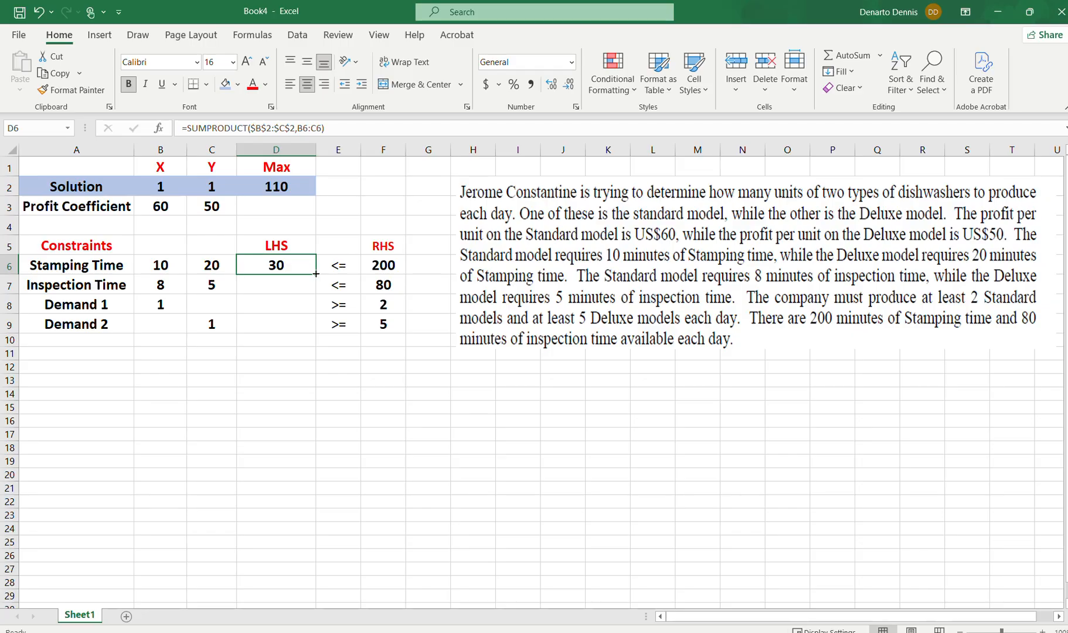
drag(316, 275, 310, 337)
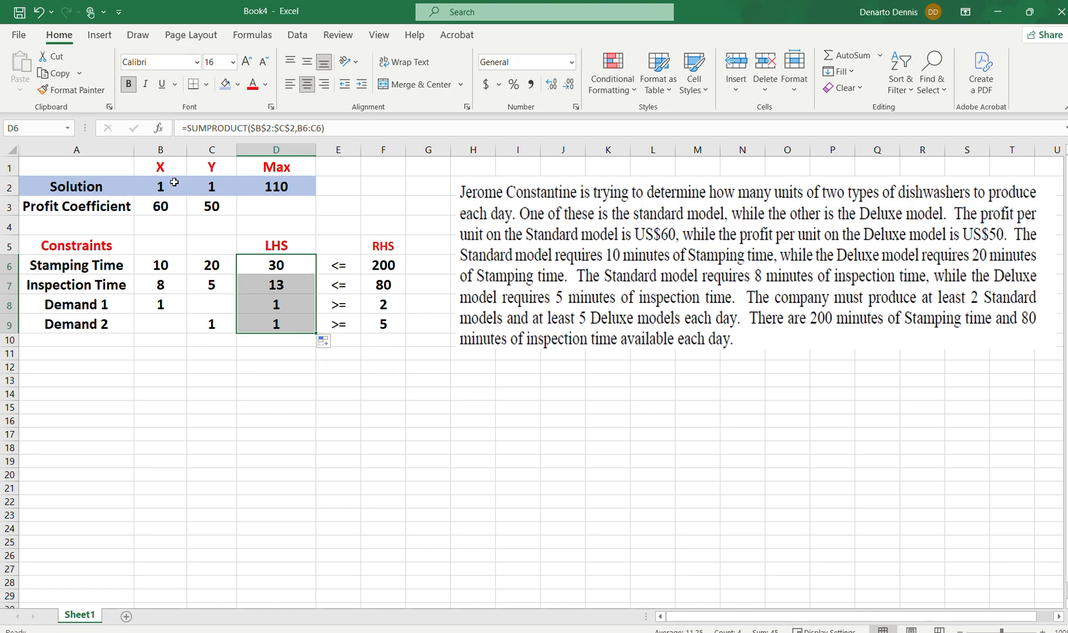
click(161, 286)
click(214, 285)
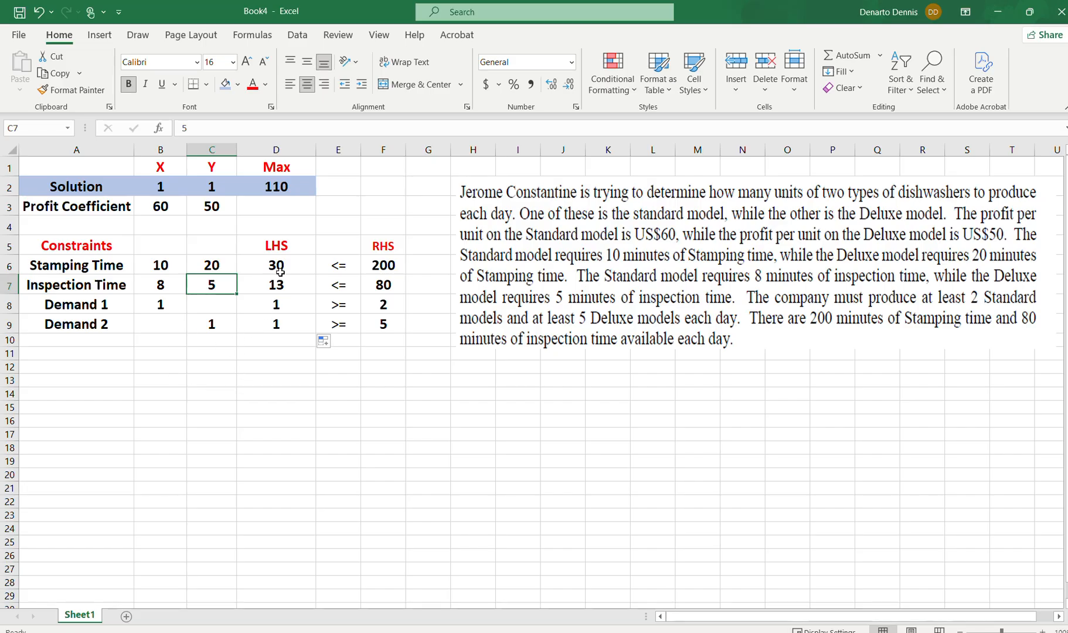
drag(286, 263, 284, 333)
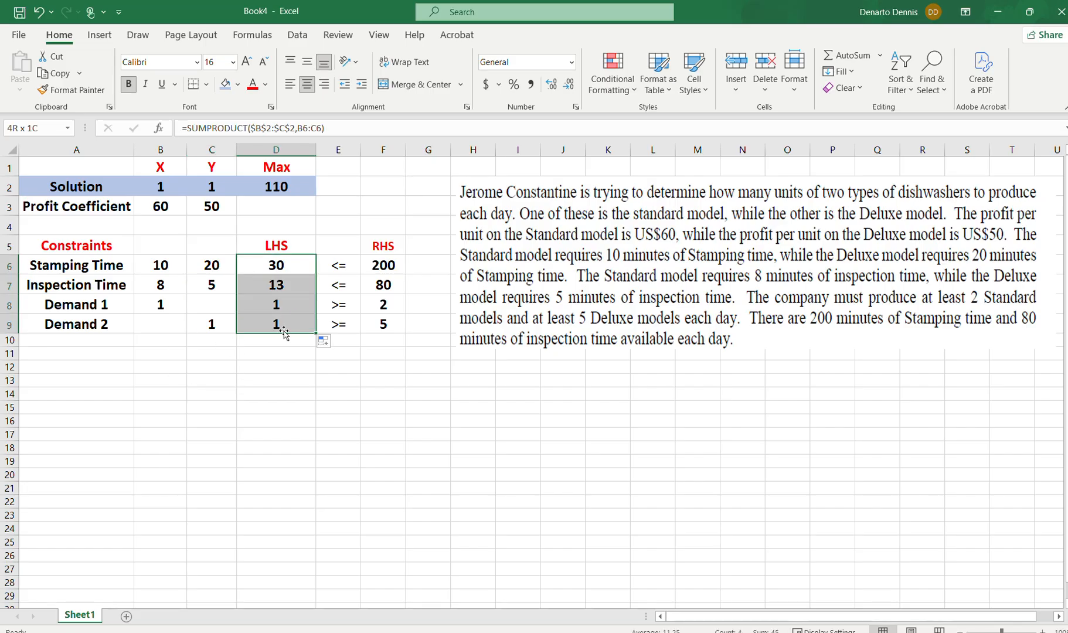
click(277, 353)
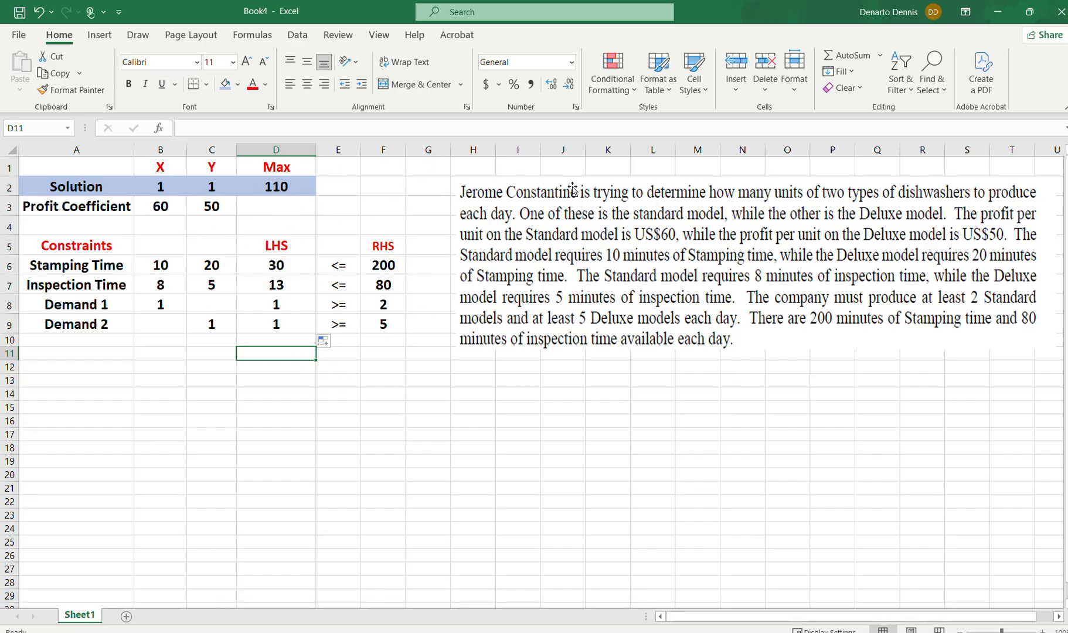
click(581, 380)
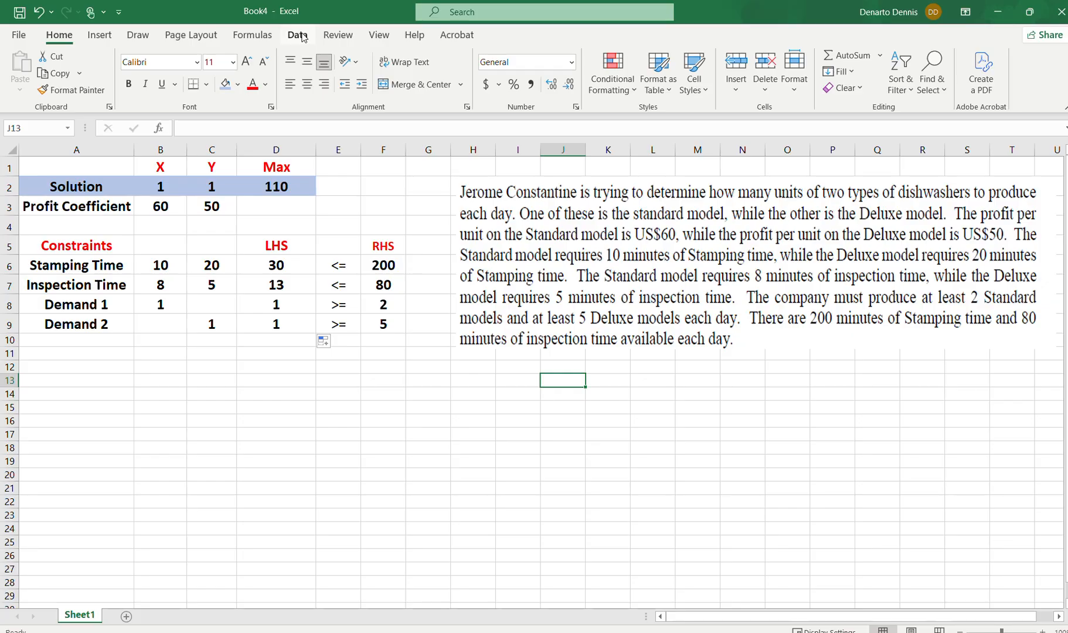
Check the Solver Add-in entry among the add-ins in the program options, and close the options.
right_click(1035, 75)
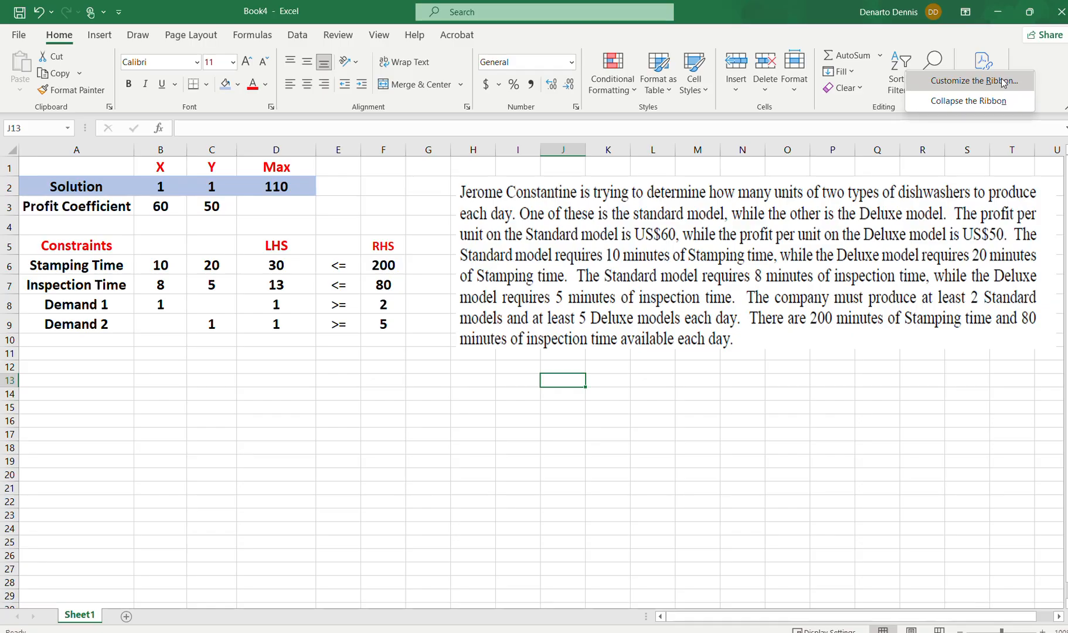
click(1004, 82)
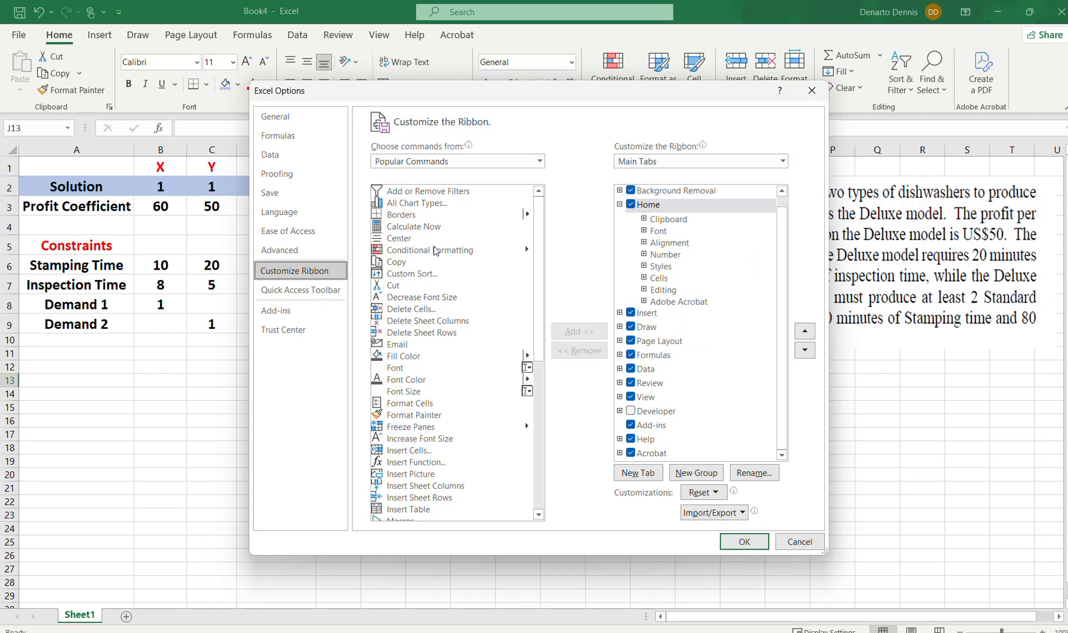
click(288, 314)
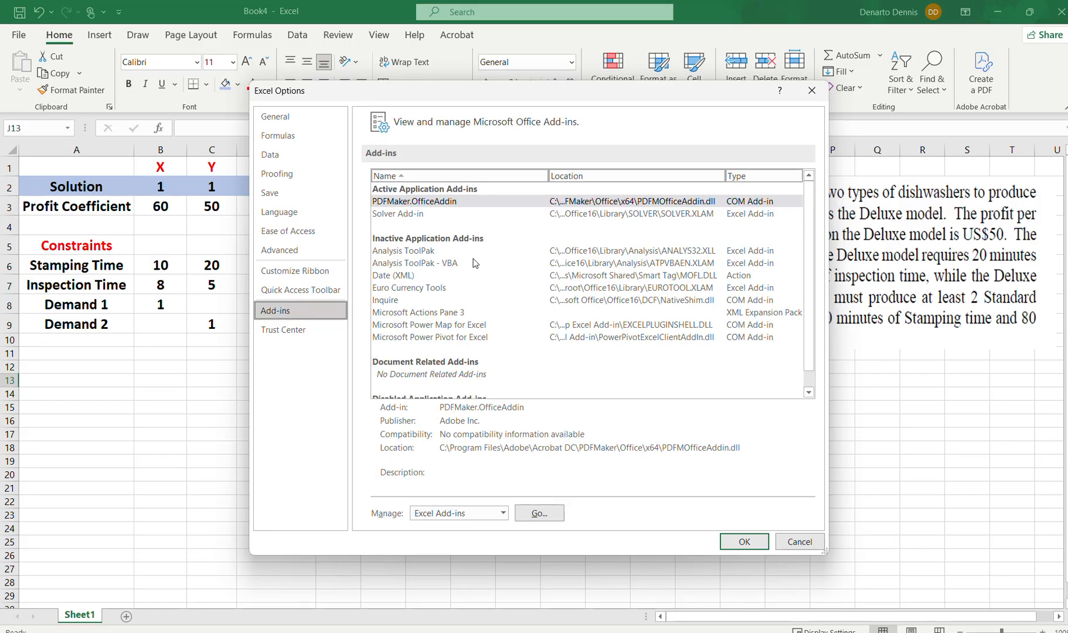
click(423, 217)
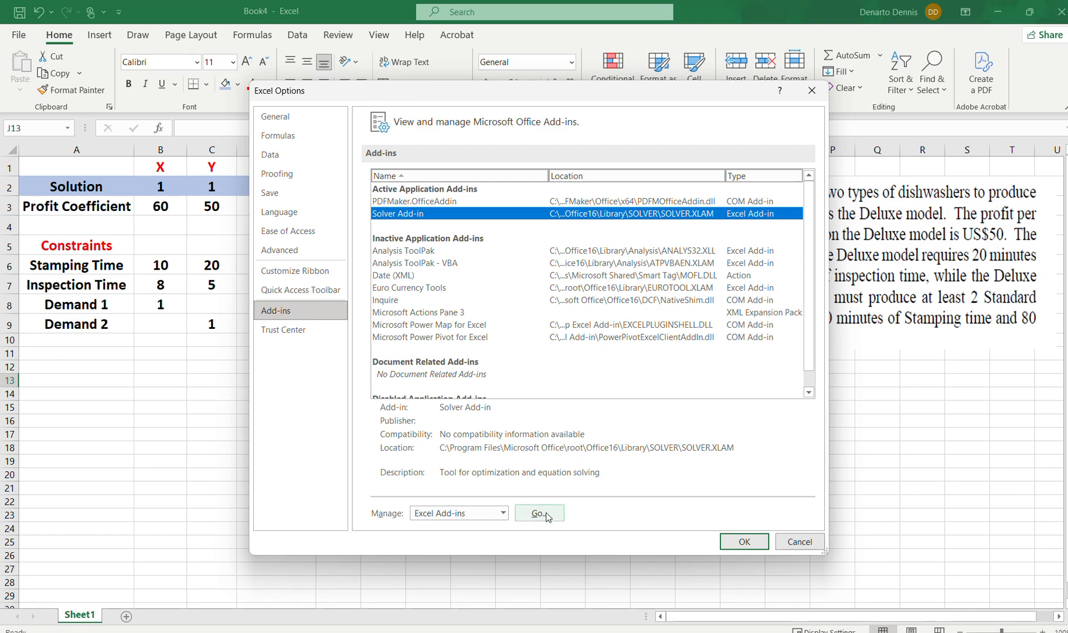
click(759, 547)
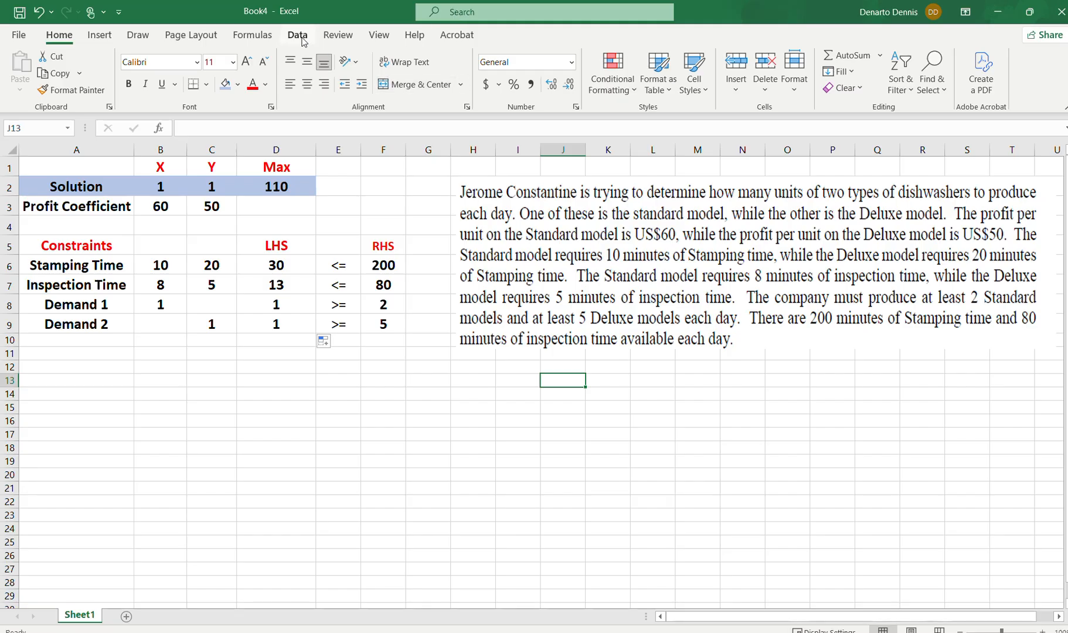
Open Solver, move its dialog clear of the model table, and set the Max cell D2 as the objective.
click(298, 35)
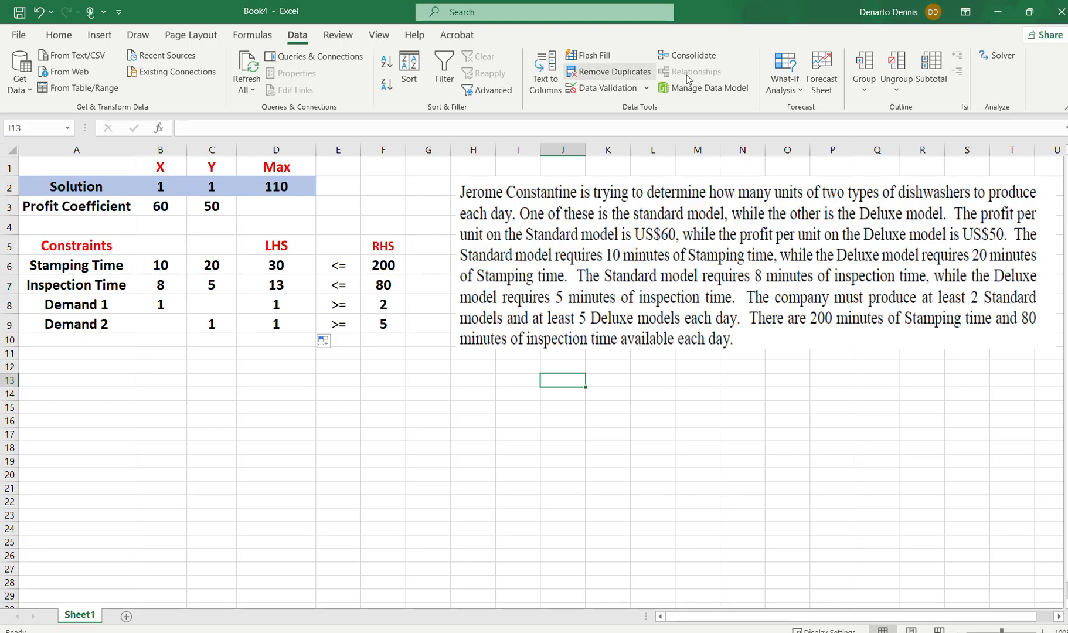
click(1000, 56)
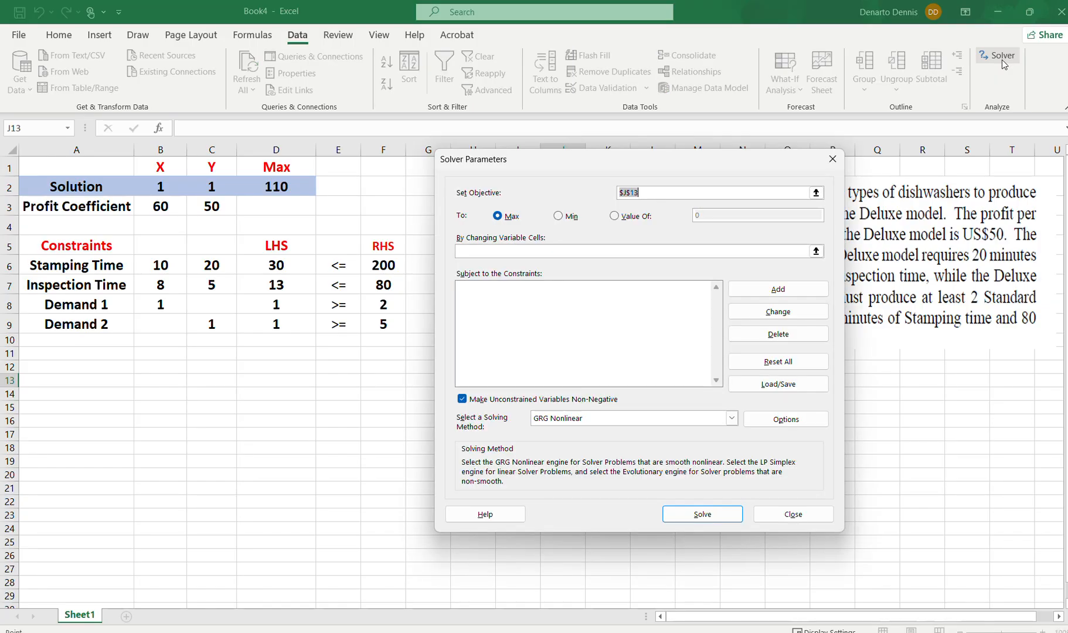
drag(618, 163, 679, 172)
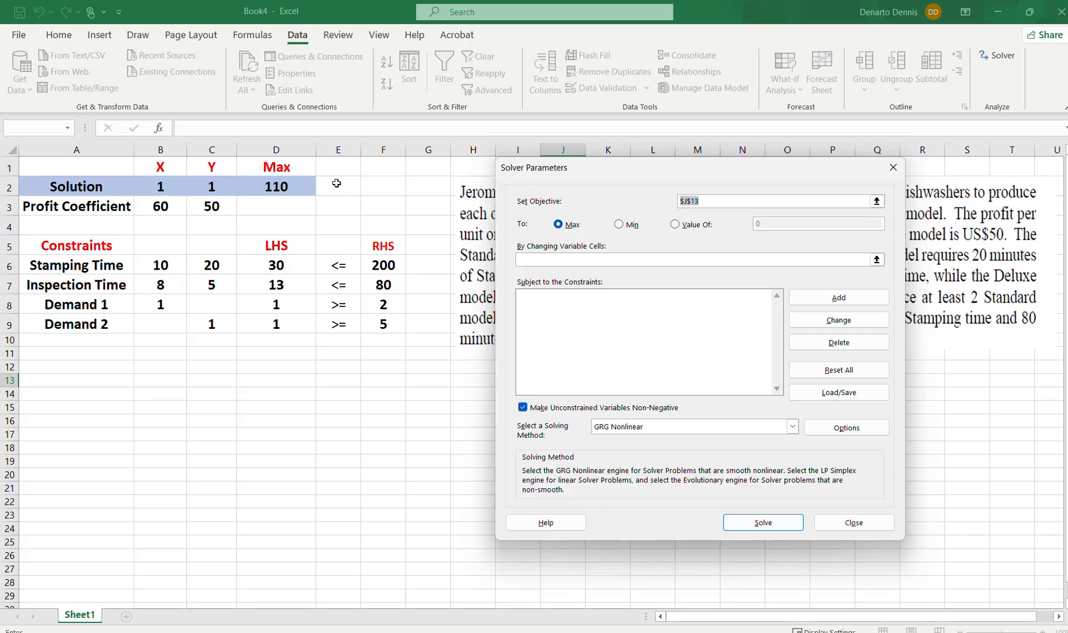
click(288, 186)
Set Solver's changing variable cells to the X and Y solution cells B2:C2.
click(645, 239)
click(877, 260)
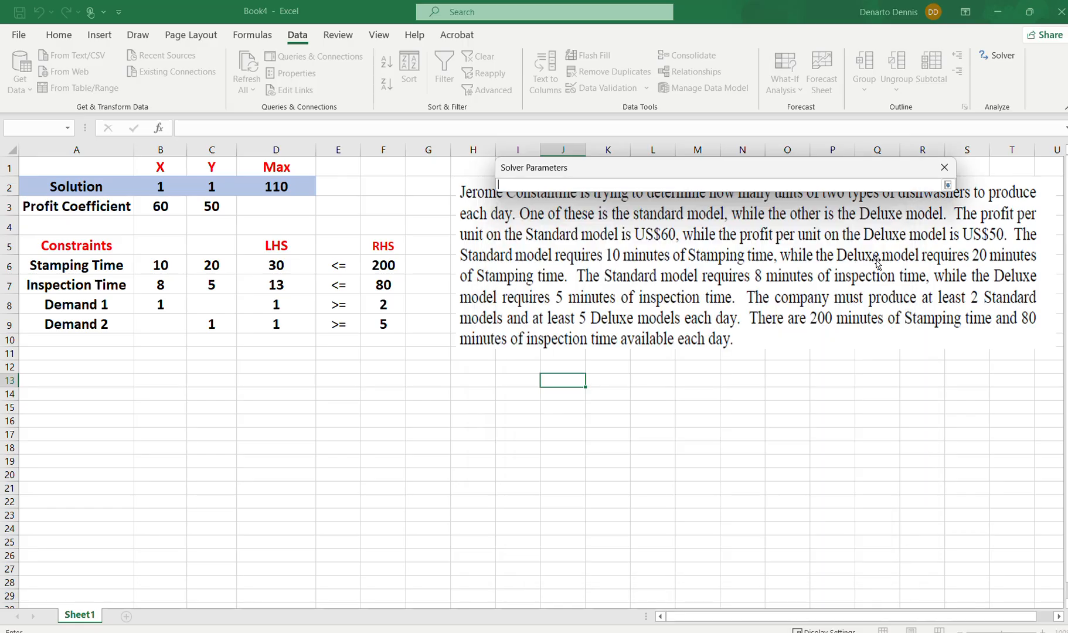
click(160, 187)
drag(185, 191, 211, 191)
key(Return)
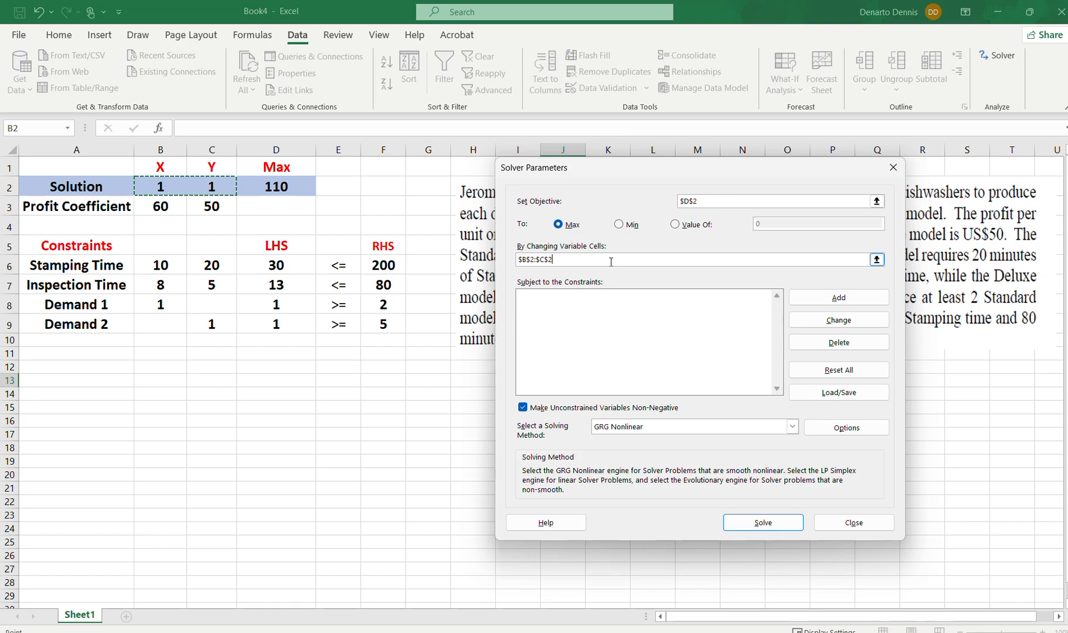
Add the Stamping Time constraint to Solver, with LHS cell D6 <= RHS cell F6.
click(558, 303)
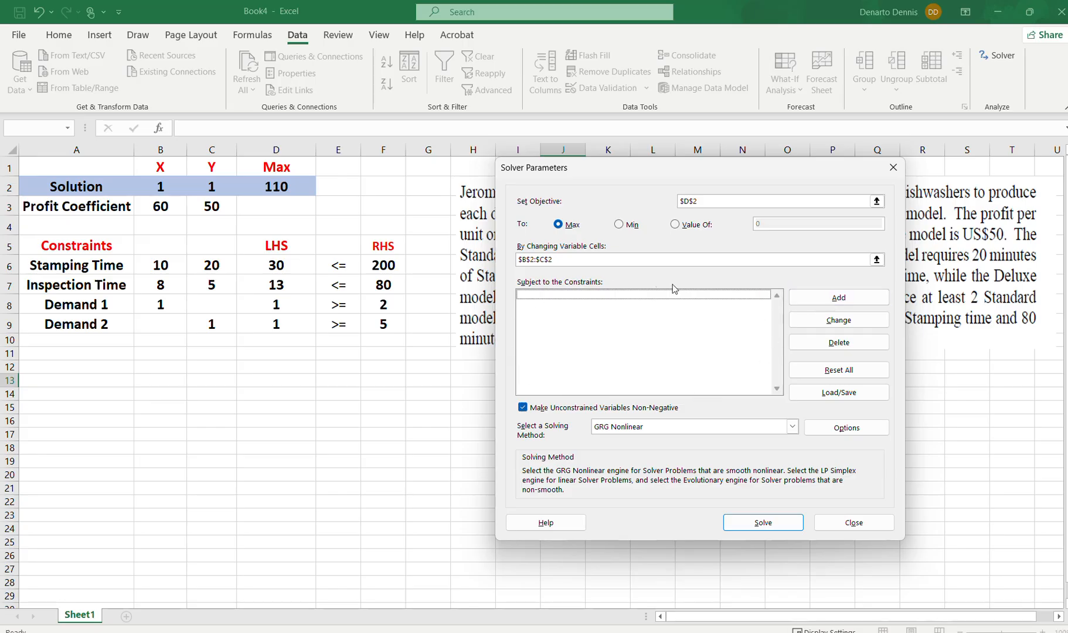
click(858, 300)
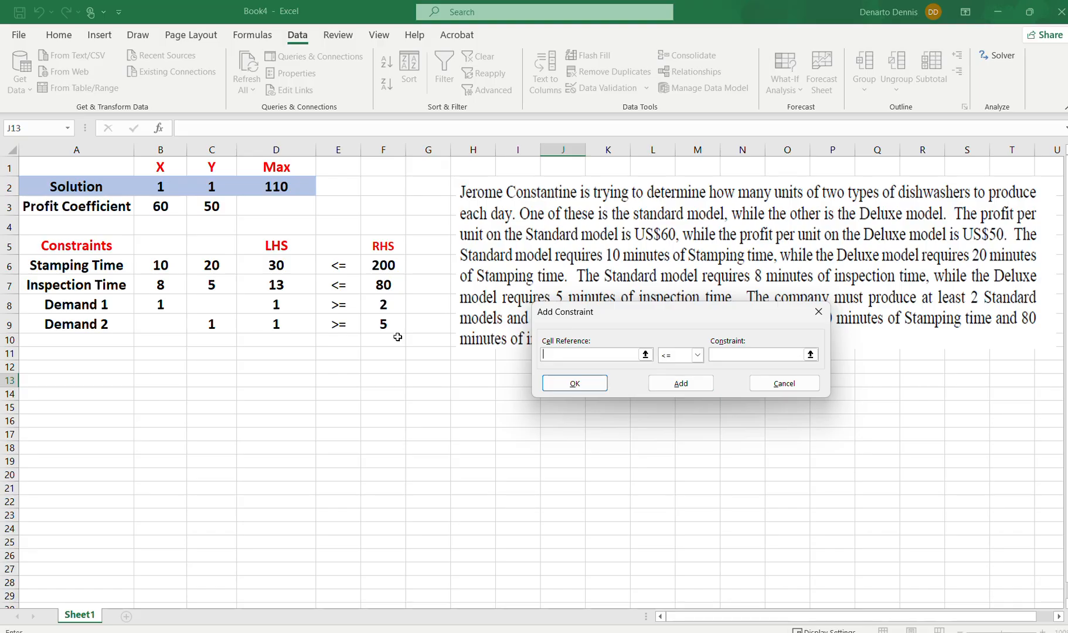
click(646, 355)
click(276, 265)
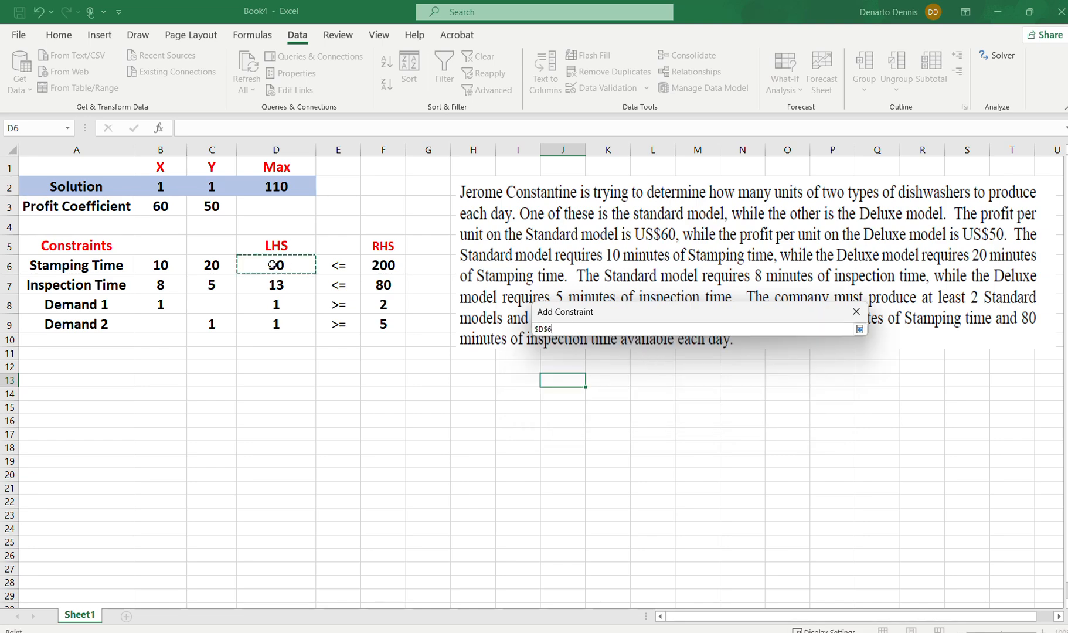
key(Return)
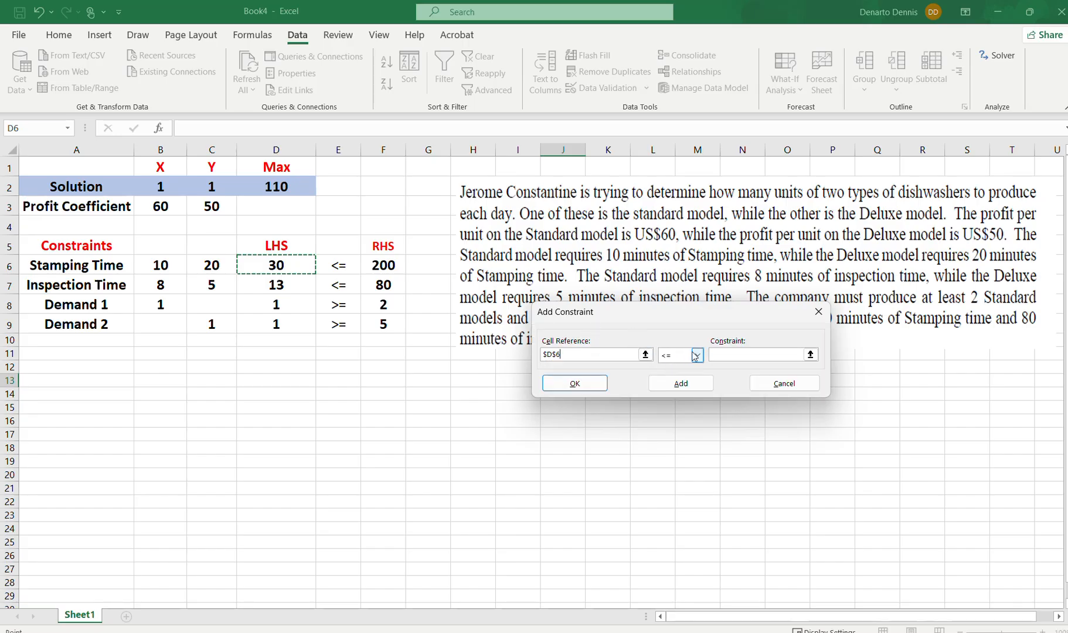
click(672, 356)
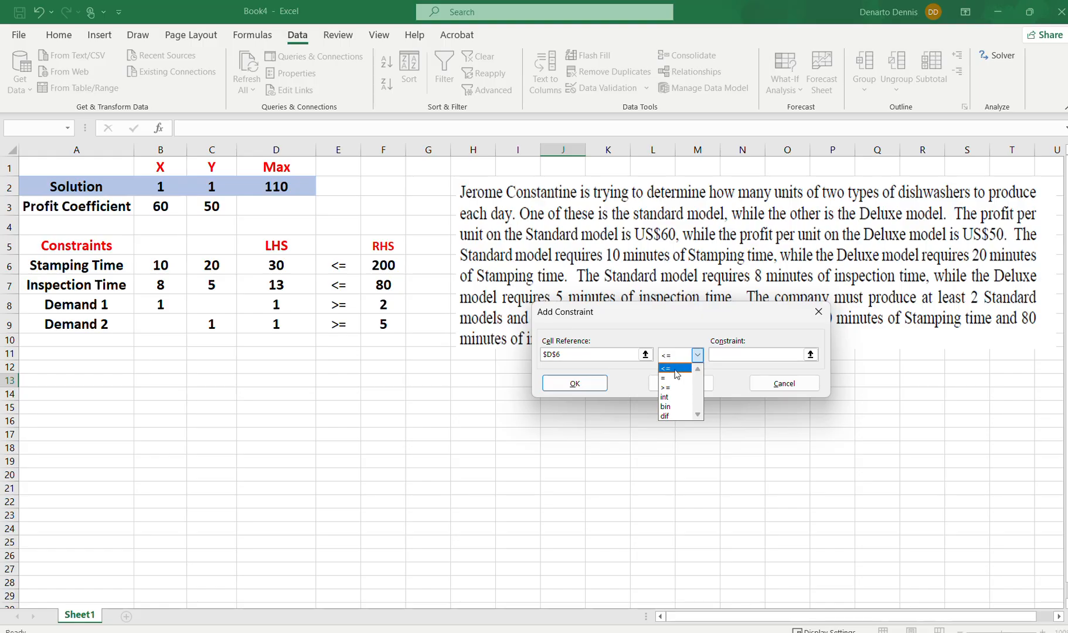
click(679, 374)
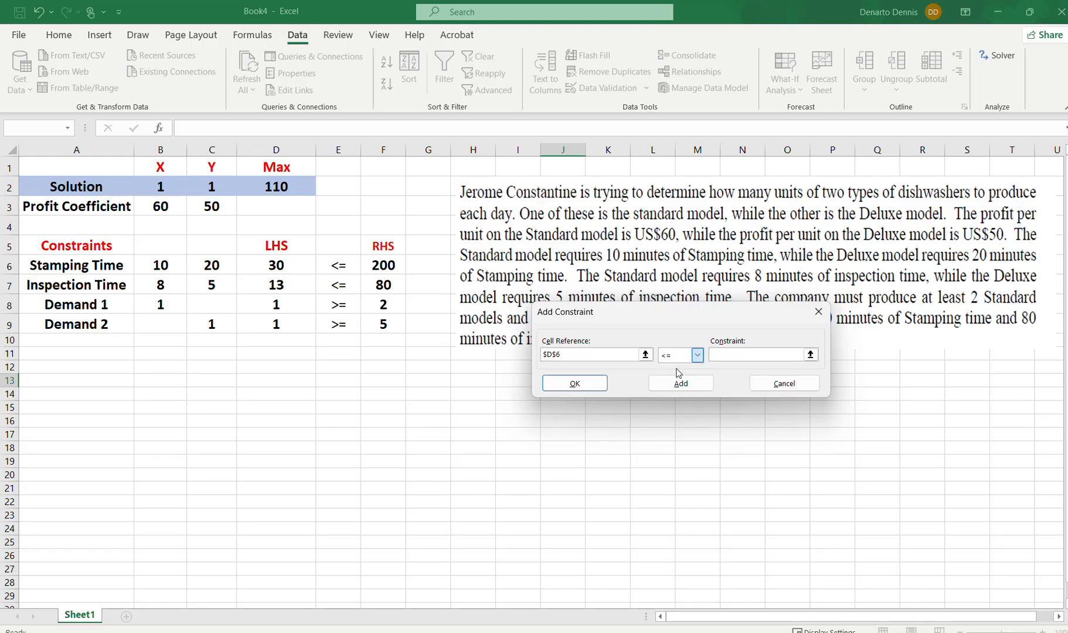
click(812, 355)
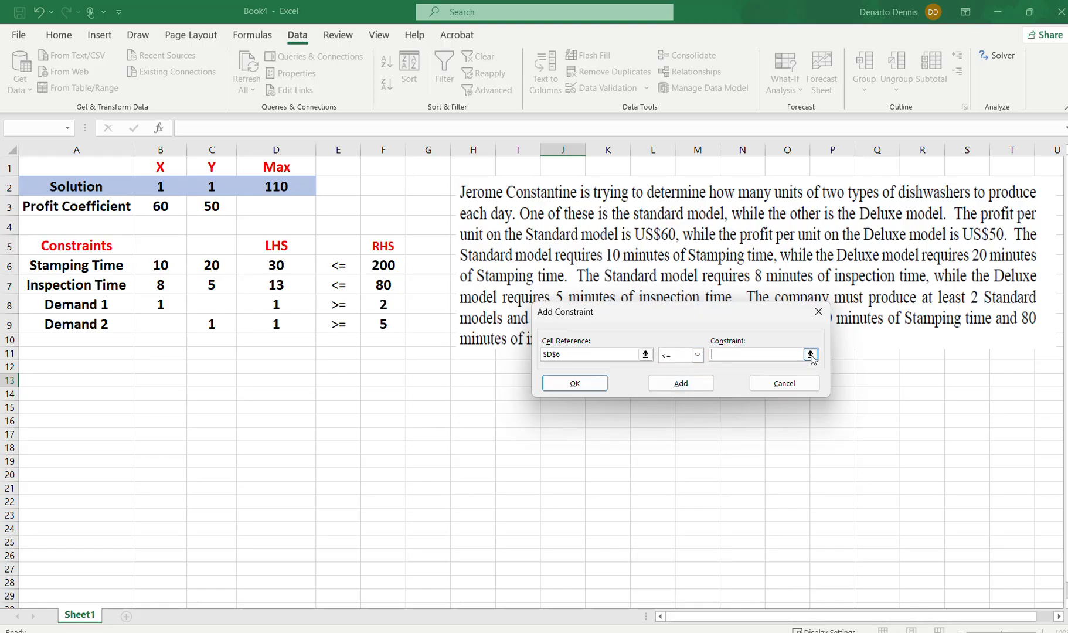
click(812, 356)
click(384, 265)
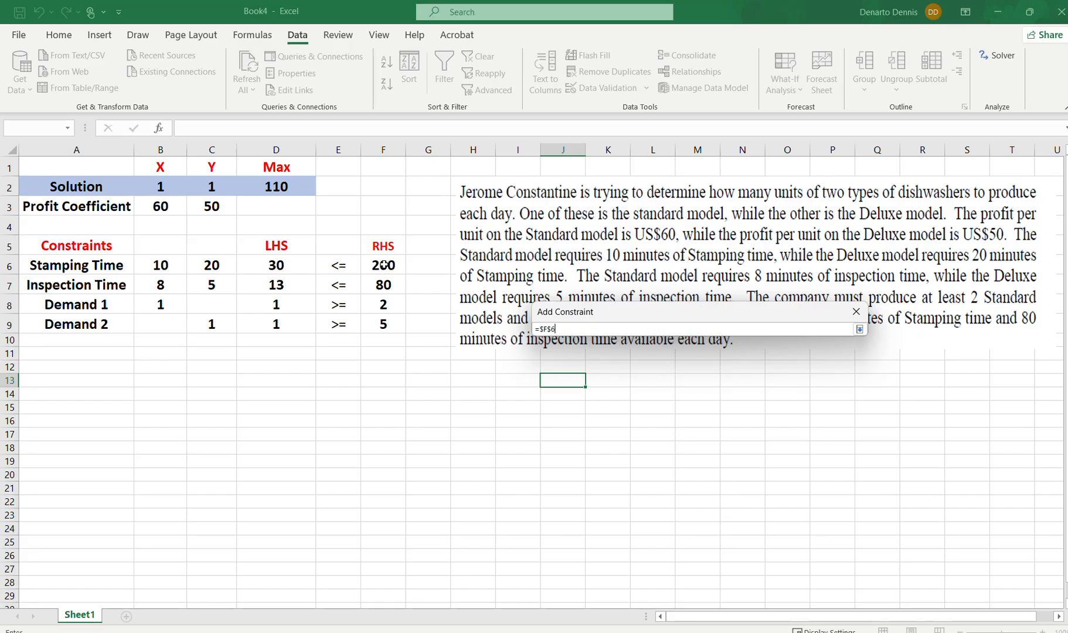
key(Return)
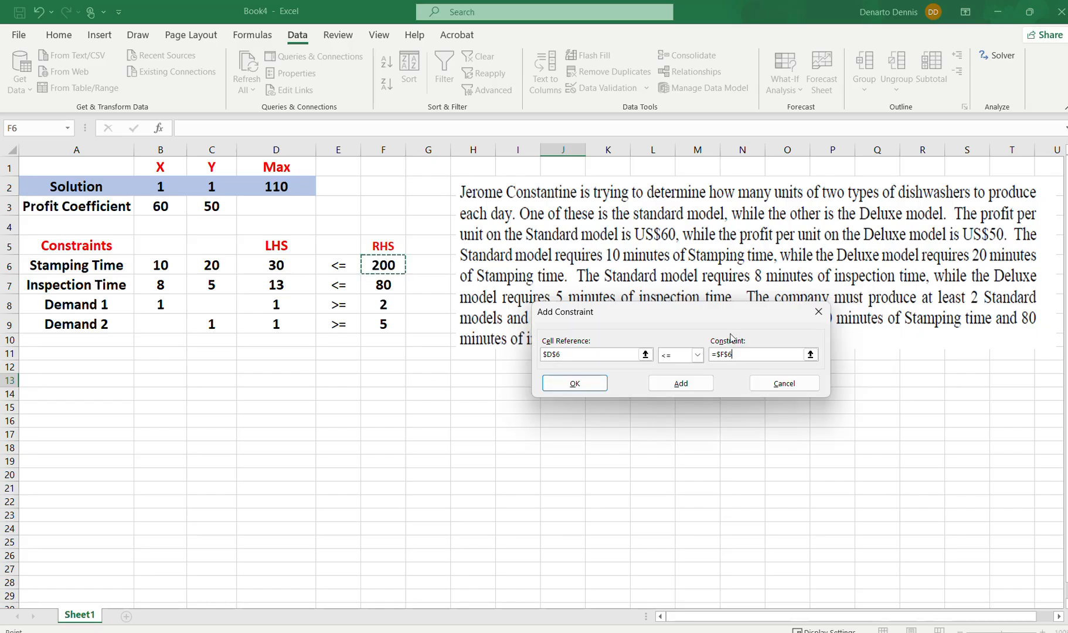
click(692, 385)
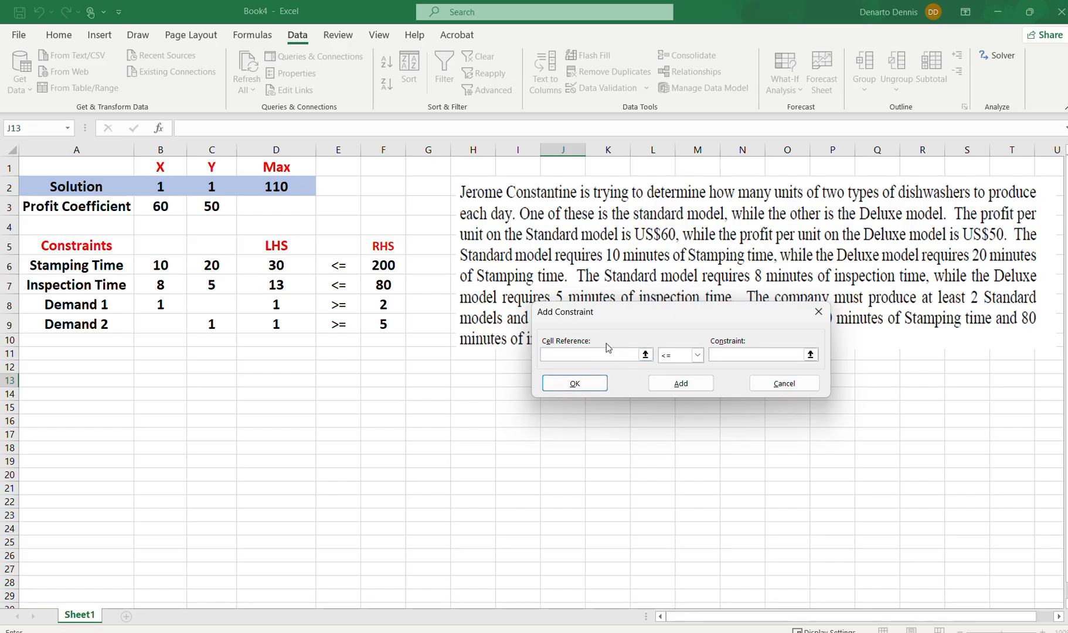
Add the Inspection Time constraint to Solver, with D7 <= F7.
click(646, 355)
click(286, 285)
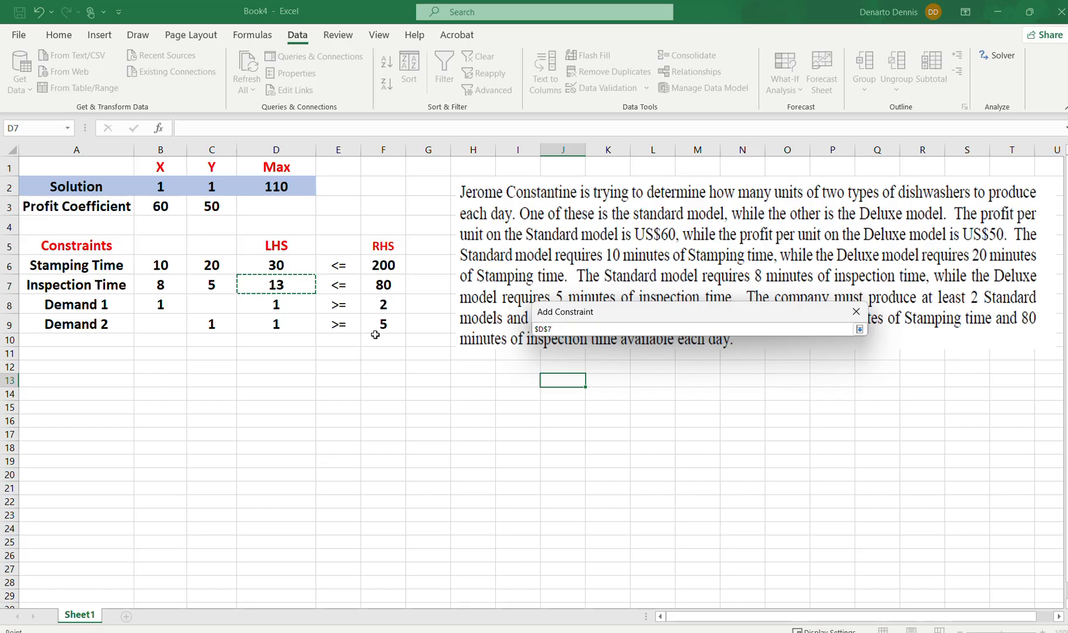
key(Return)
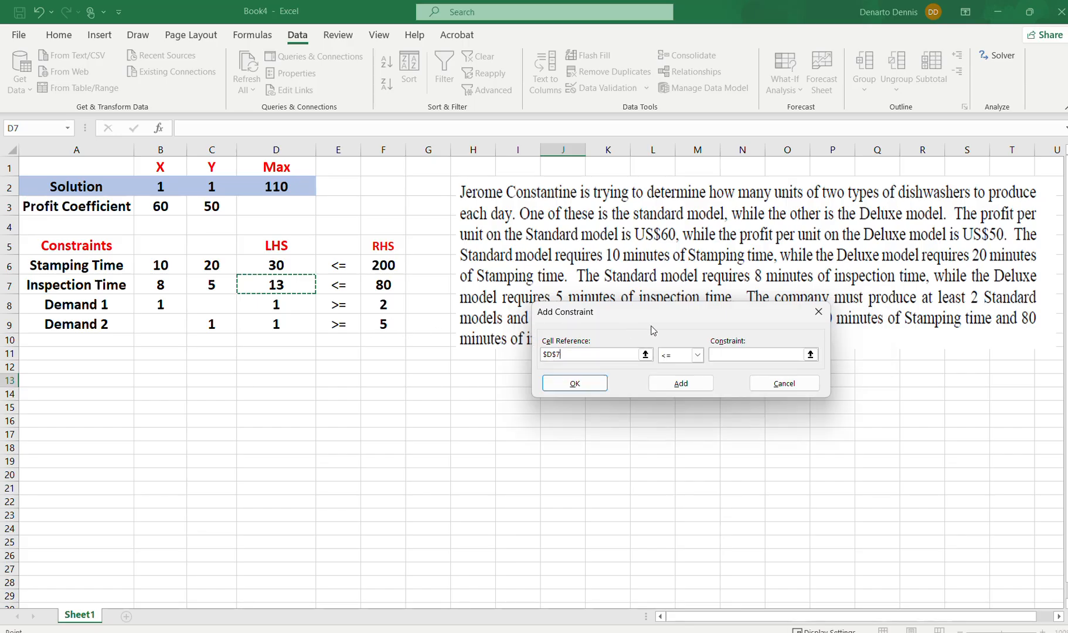
click(697, 356)
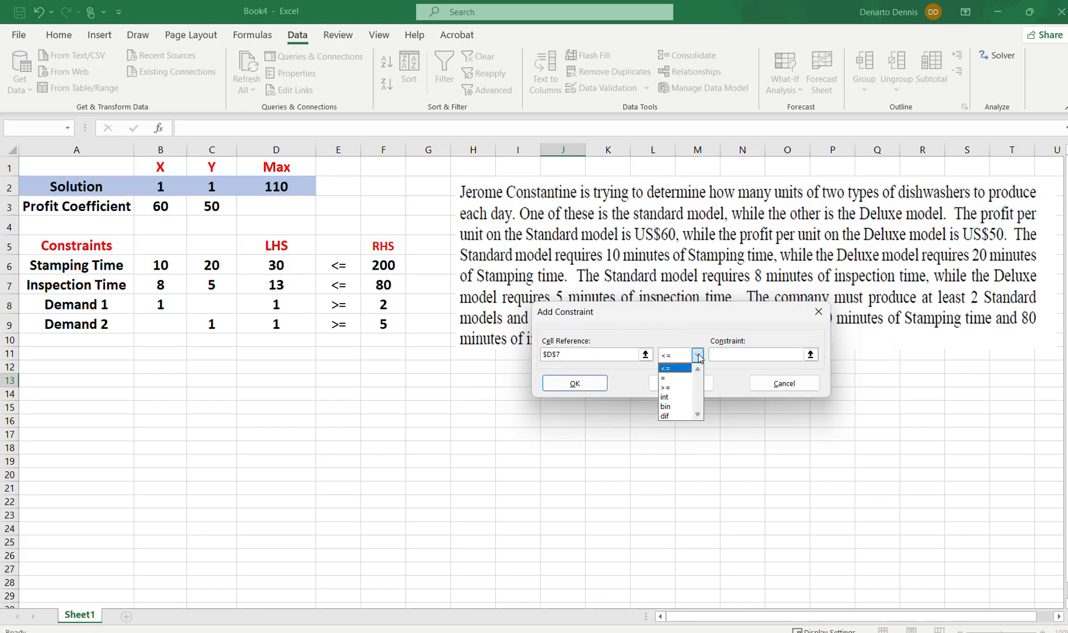
click(667, 369)
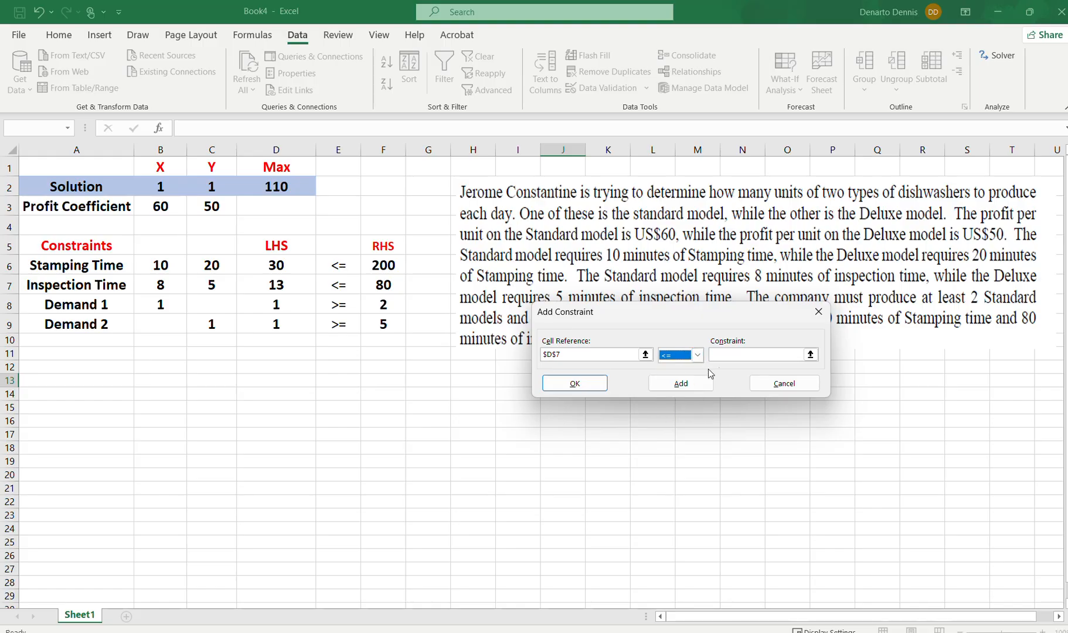
key(Tab)
click(810, 355)
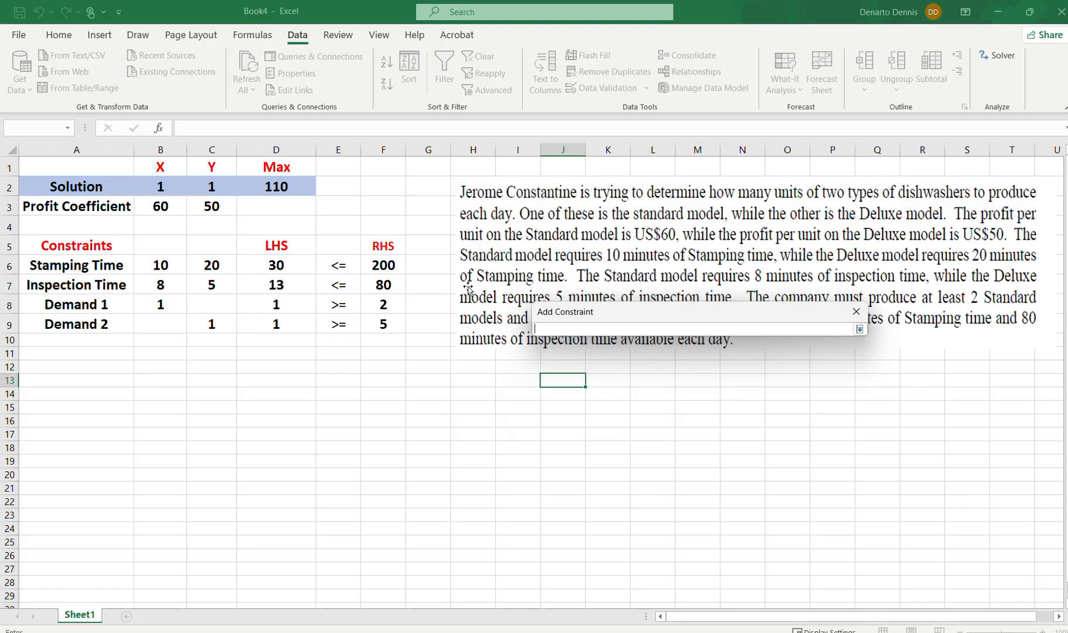
click(389, 285)
key(Return)
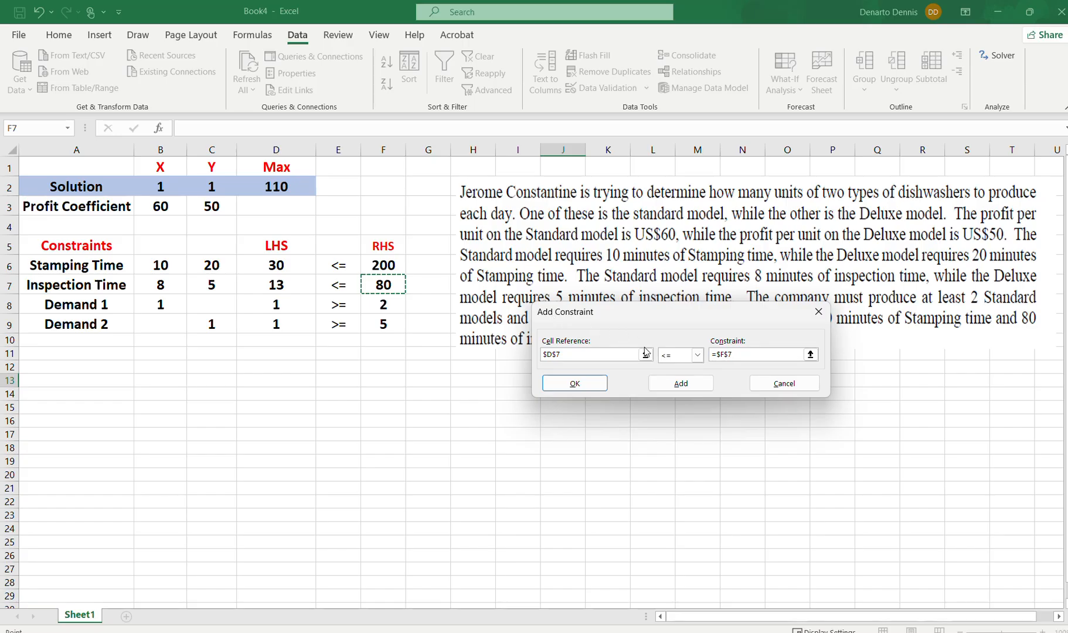
click(678, 385)
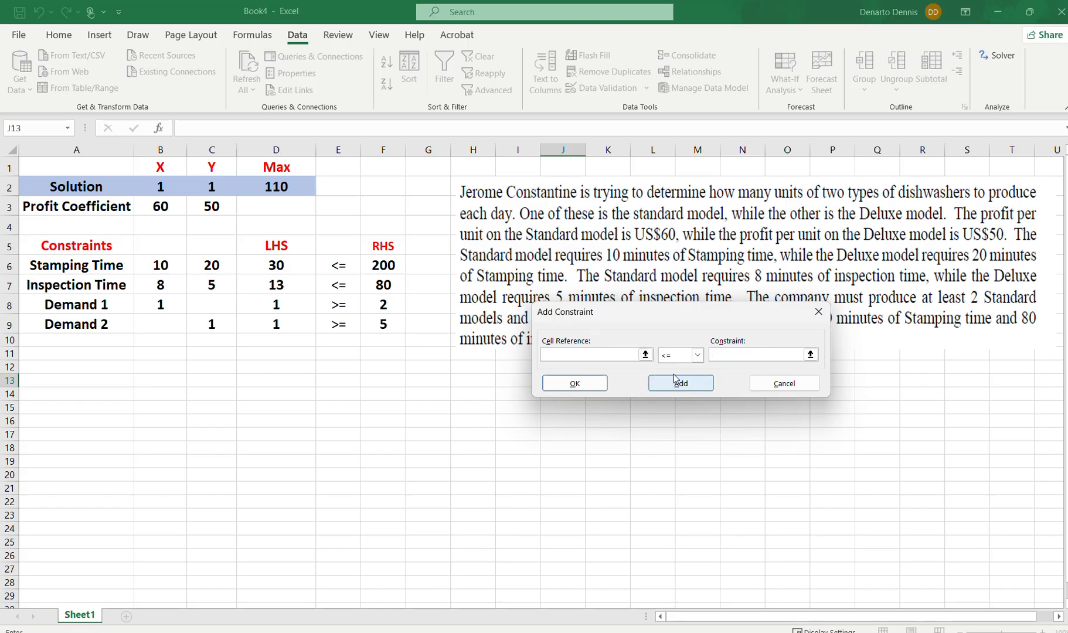
Add the Demand 1 constraint to Solver, with D8 >= F8.
click(277, 304)
click(697, 356)
click(697, 356)
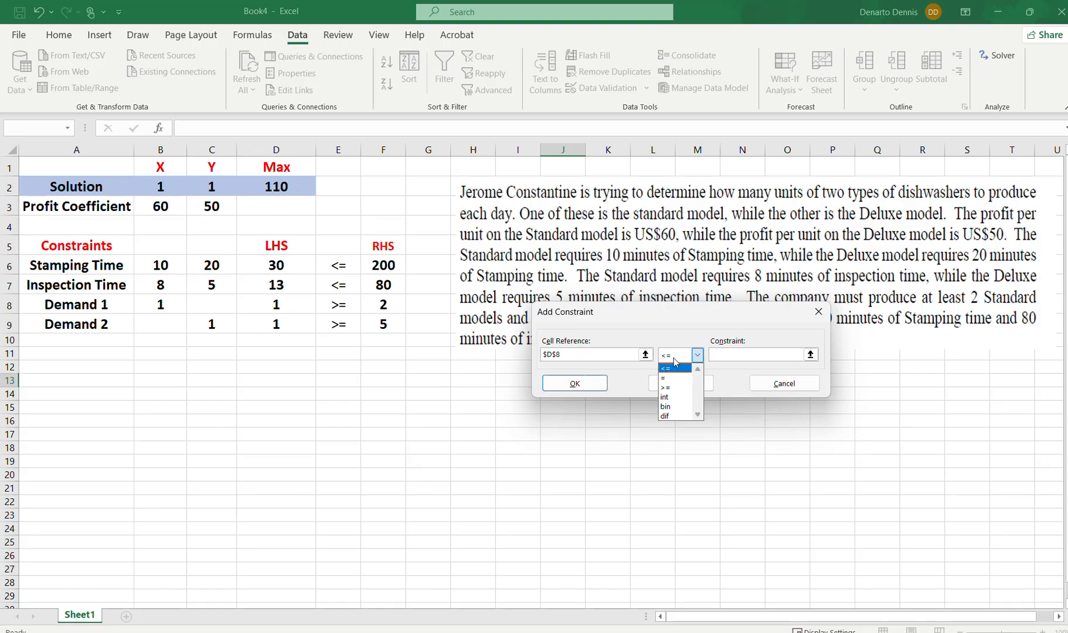
click(669, 388)
click(799, 355)
click(811, 355)
click(390, 309)
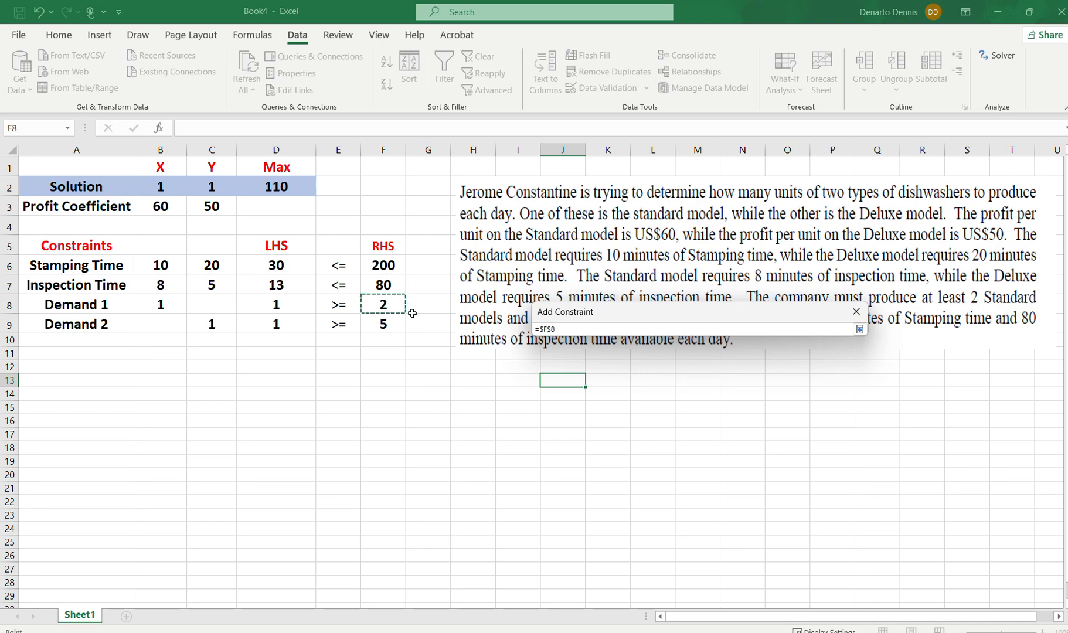
key(Return)
click(702, 389)
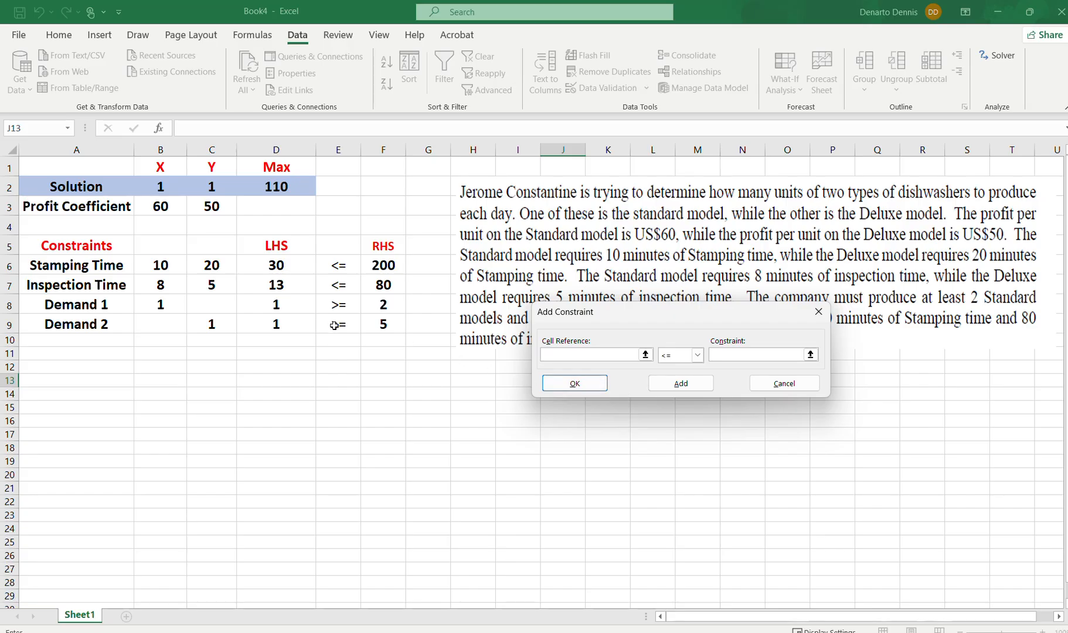
Add the Demand 2 constraint, with D9 >= F9, and return to the Solver parameters.
click(285, 326)
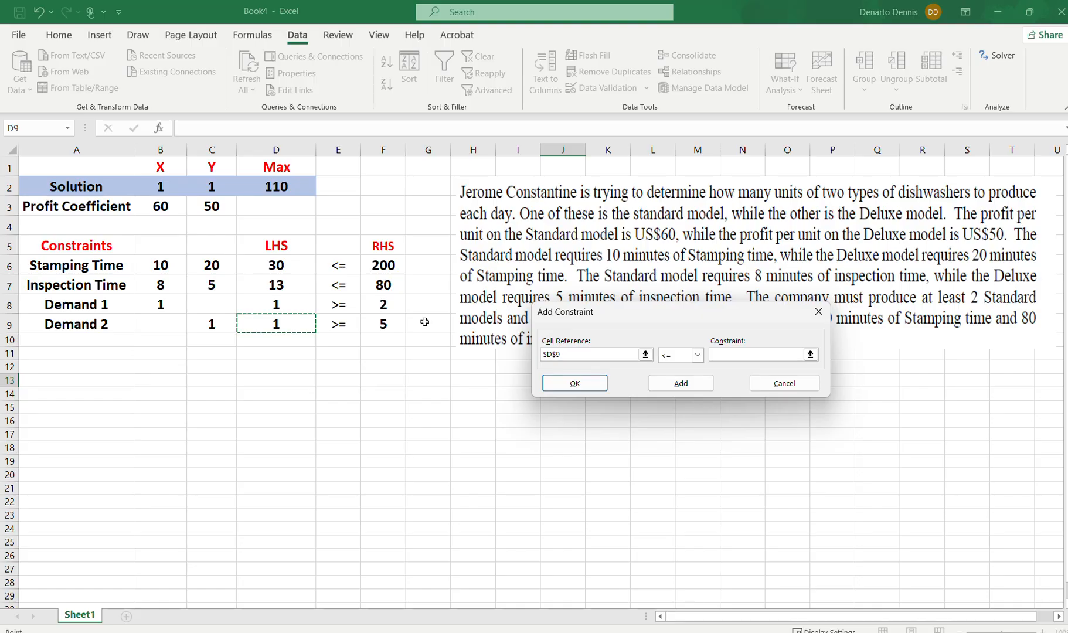
click(696, 354)
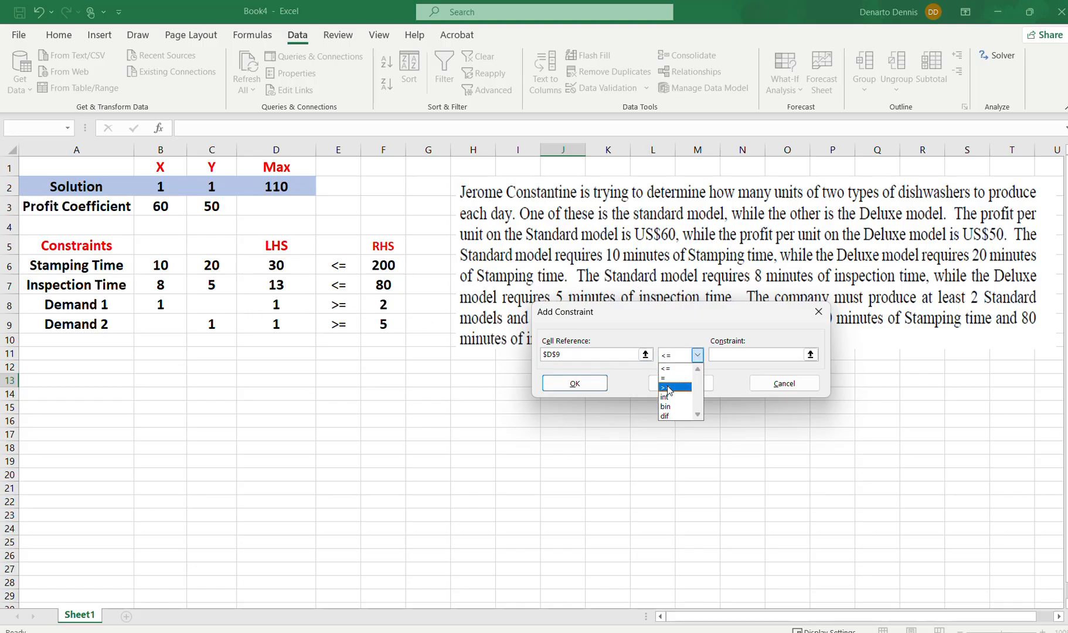
click(678, 387)
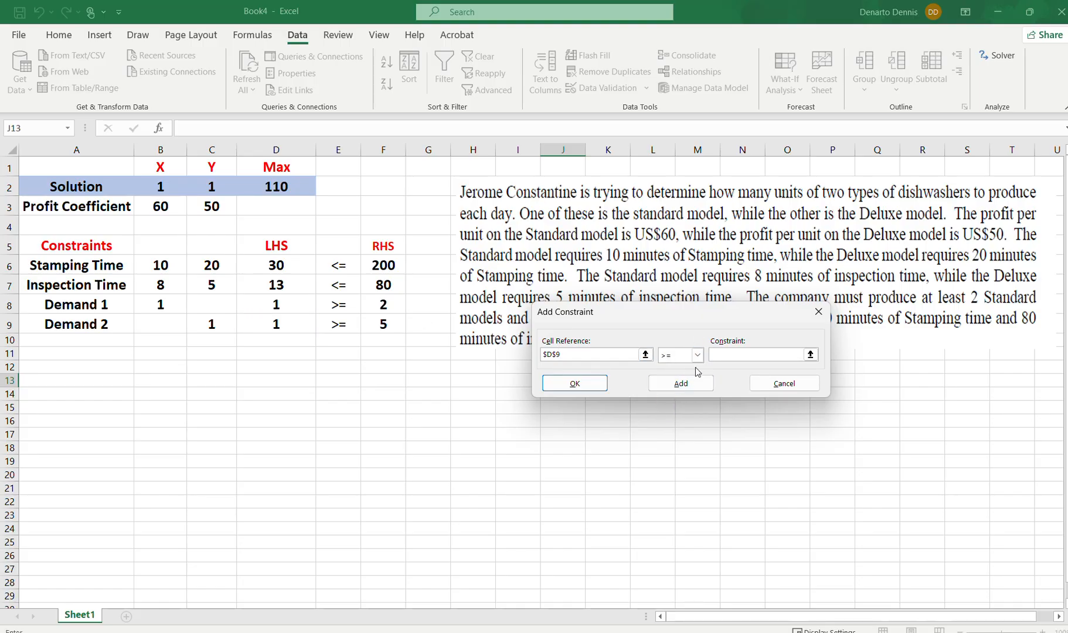
click(810, 354)
click(393, 328)
key(Return)
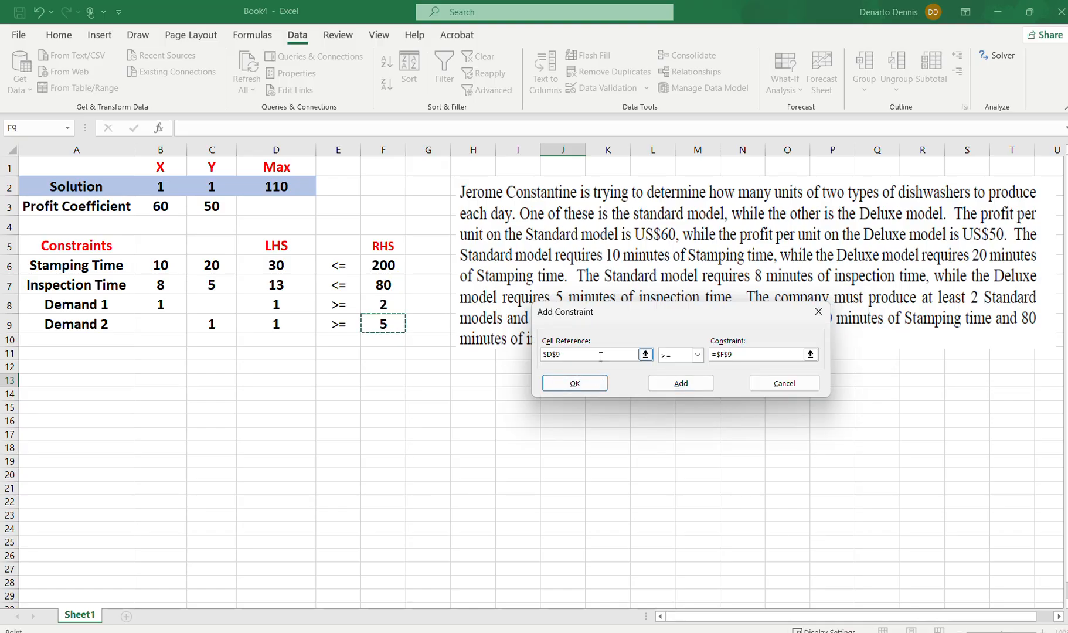
click(581, 387)
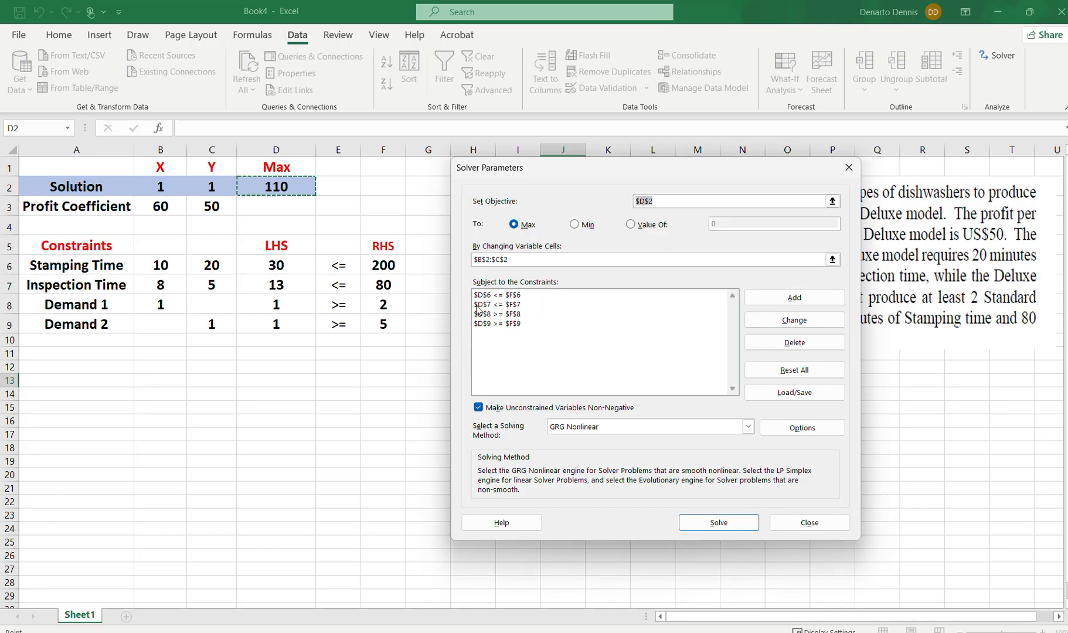
Check the entered constraints, choose Simplex LP as the solving method, and solve the model.
click(511, 295)
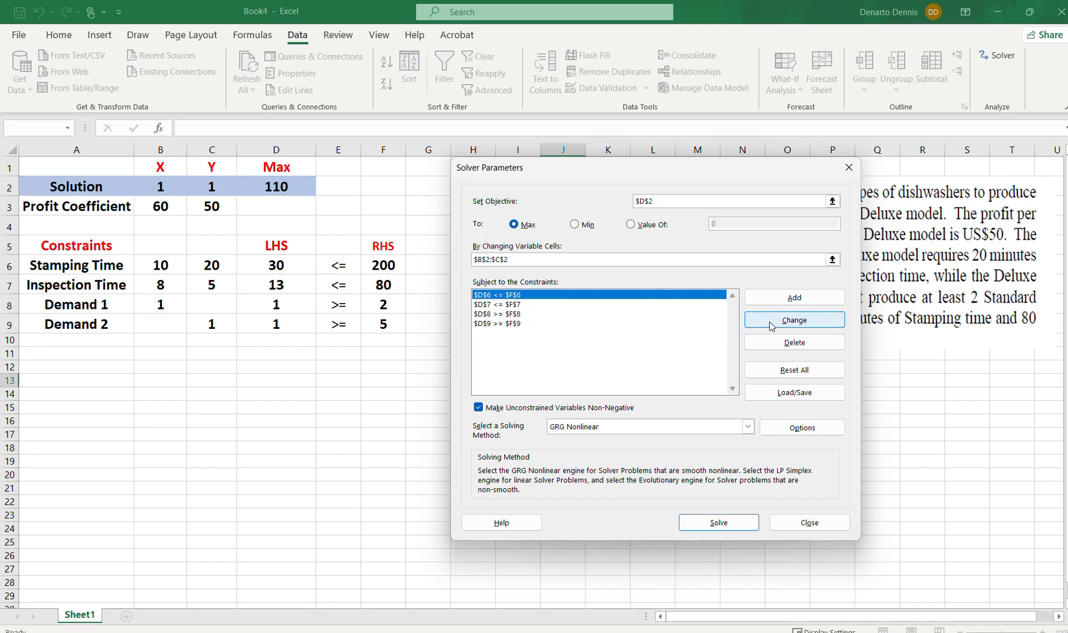
click(508, 304)
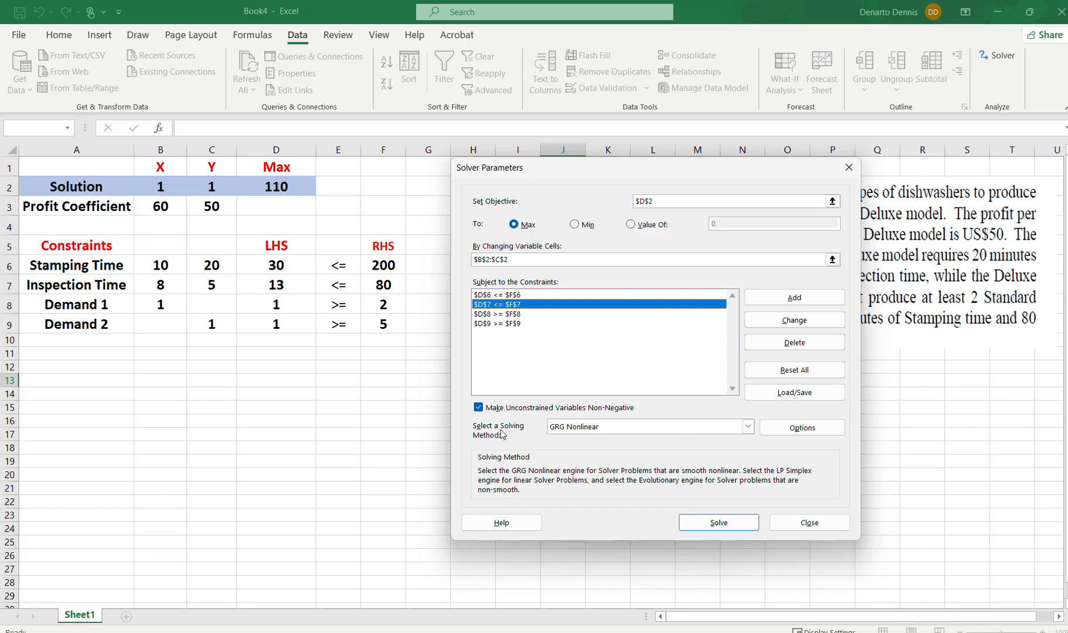
click(743, 429)
click(573, 450)
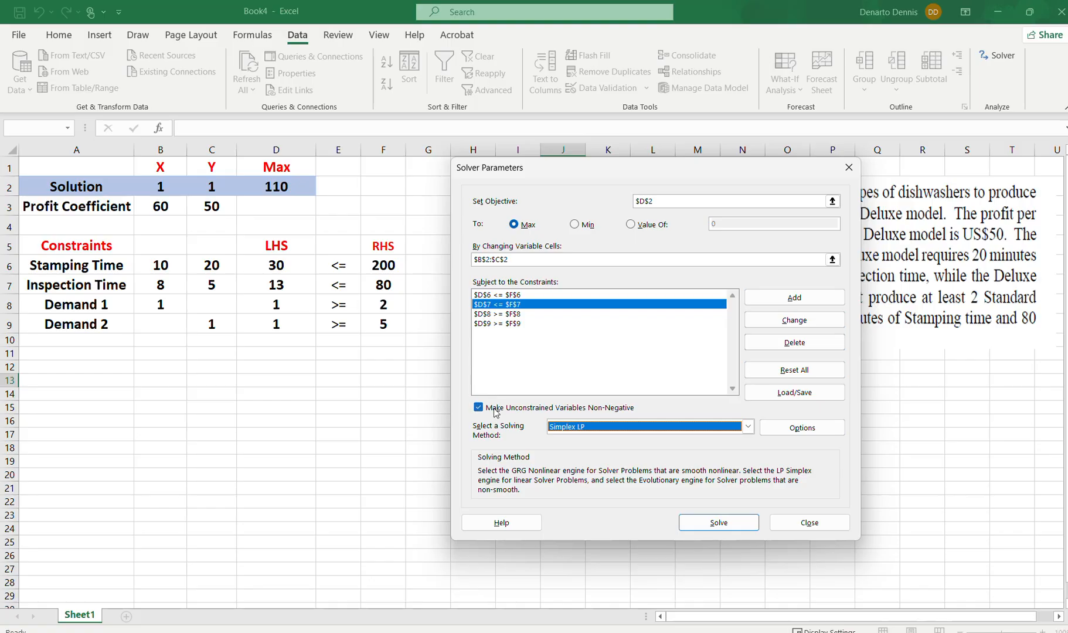
click(719, 522)
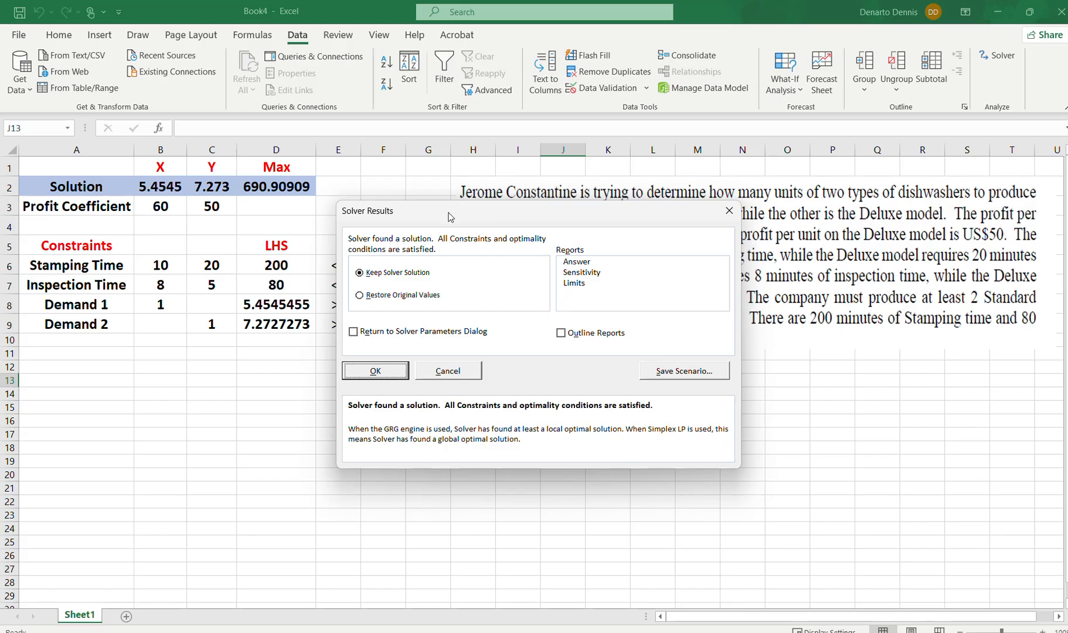
Keep the Solver solution and generate the Answer, Sensitivity and Limits reports, moving the results dialog clear of the model table.
drag(481, 224, 602, 228)
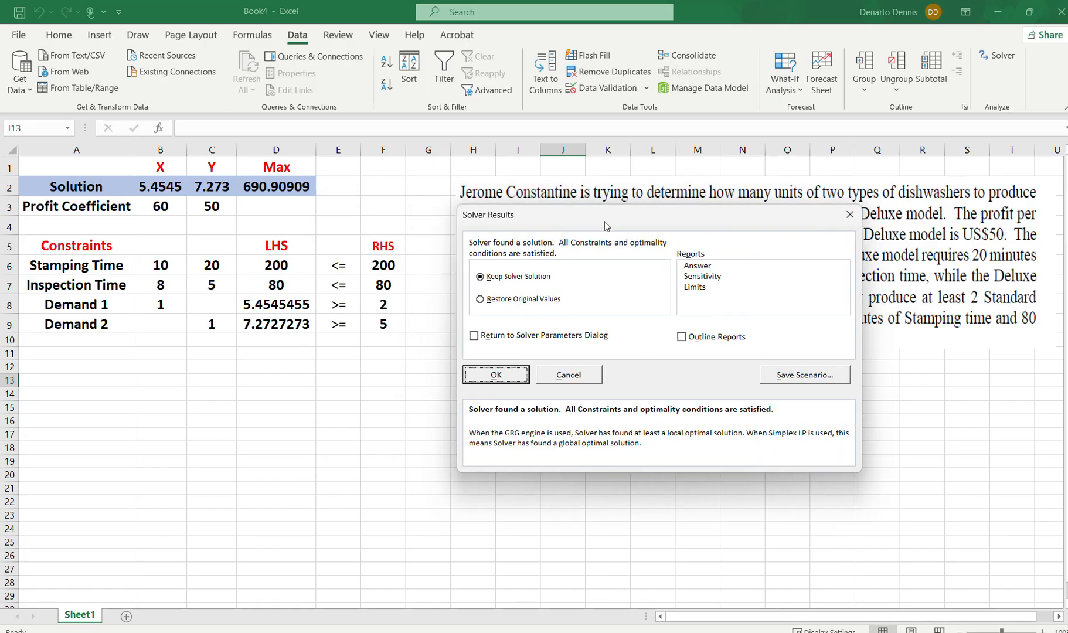
click(703, 268)
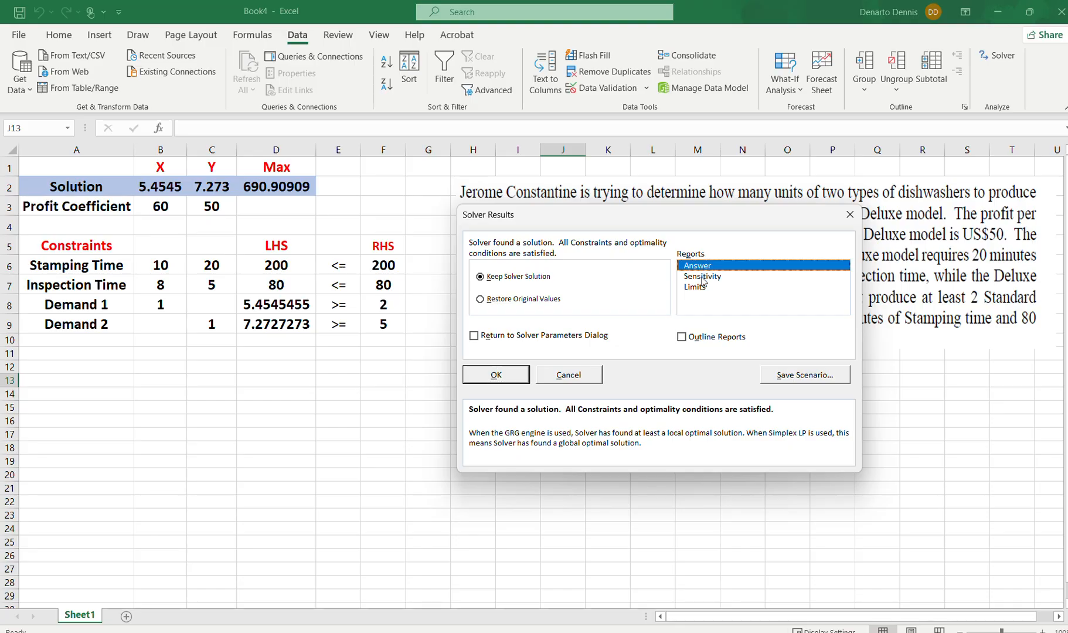
click(704, 278)
click(701, 288)
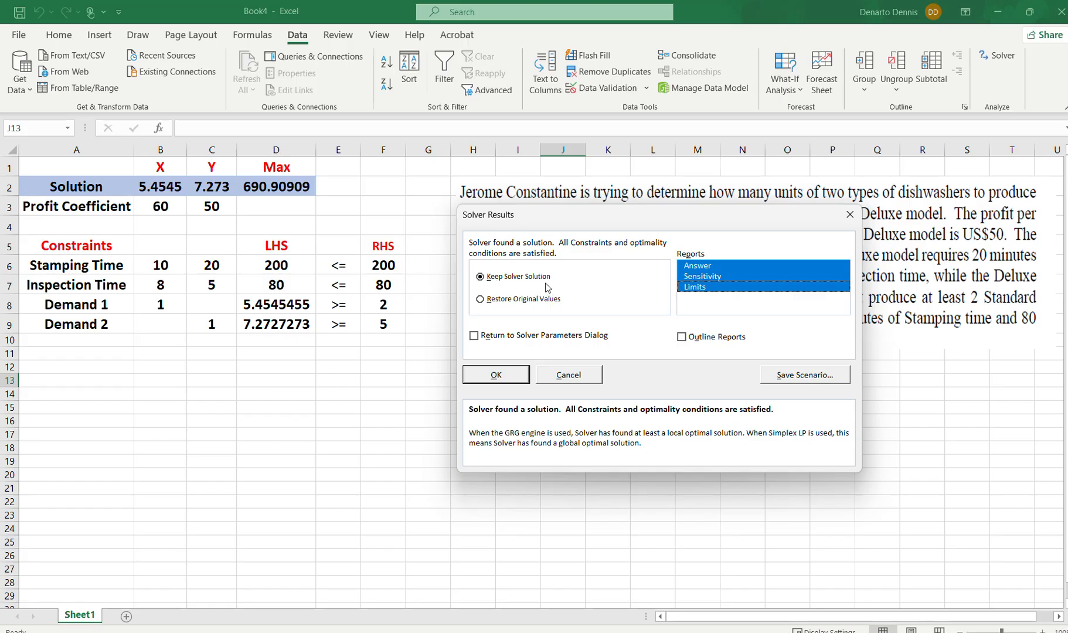
click(496, 376)
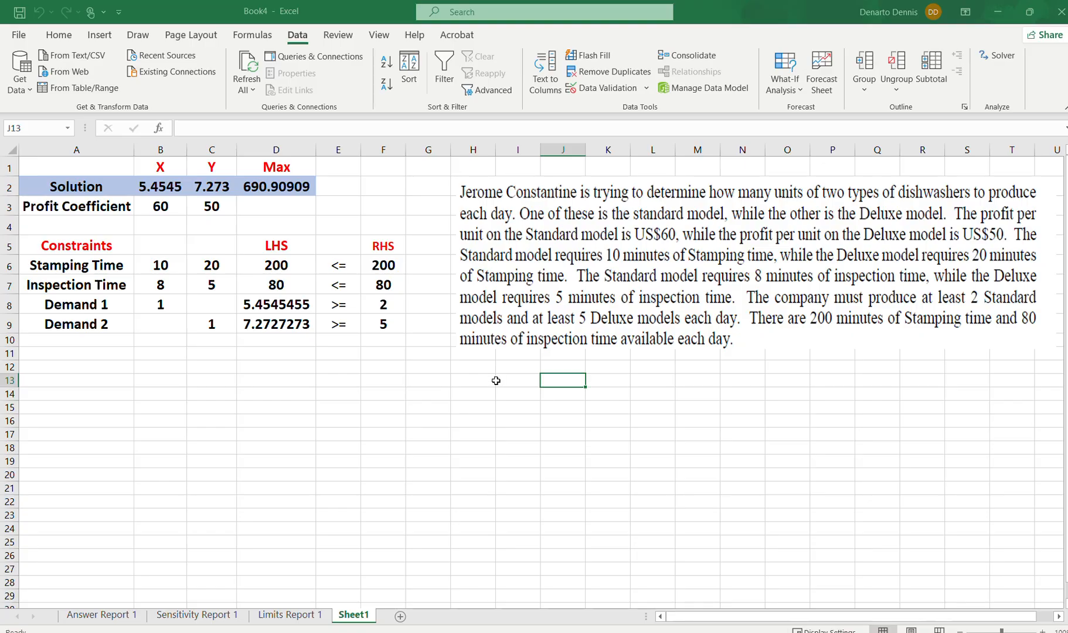
Review the generated Sensitivity, Answer and Limits reports, then return to the model on Sheet1.
click(196, 616)
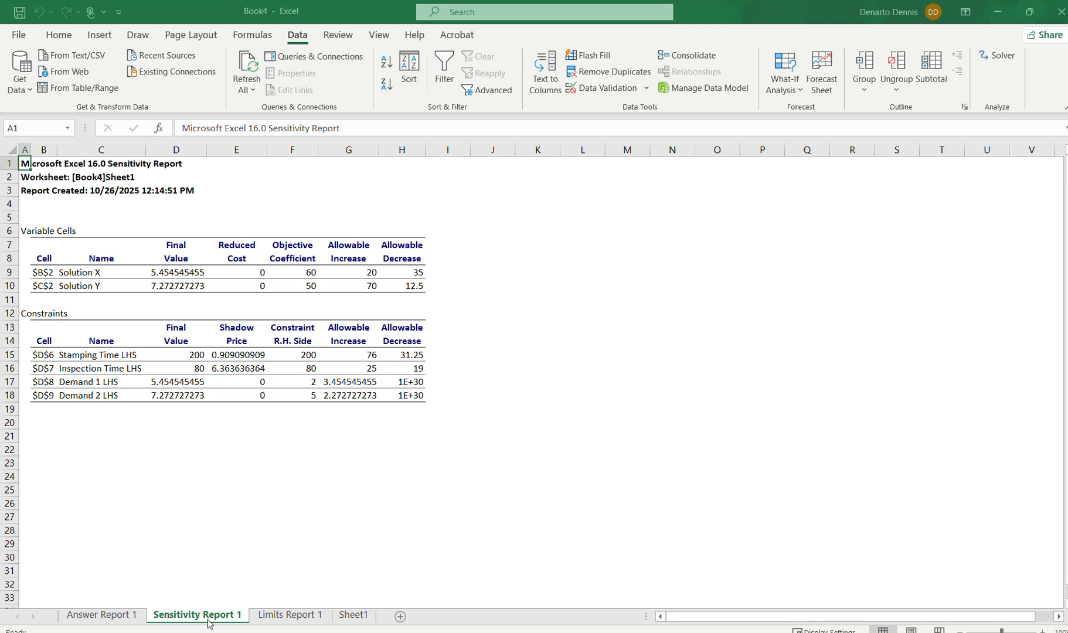
click(105, 616)
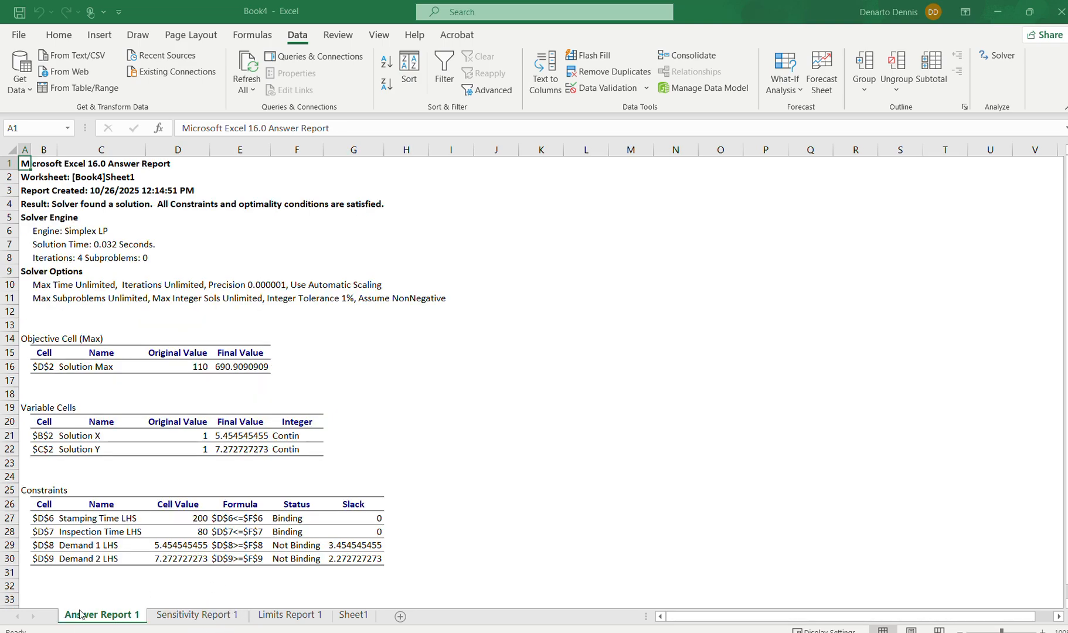
click(290, 616)
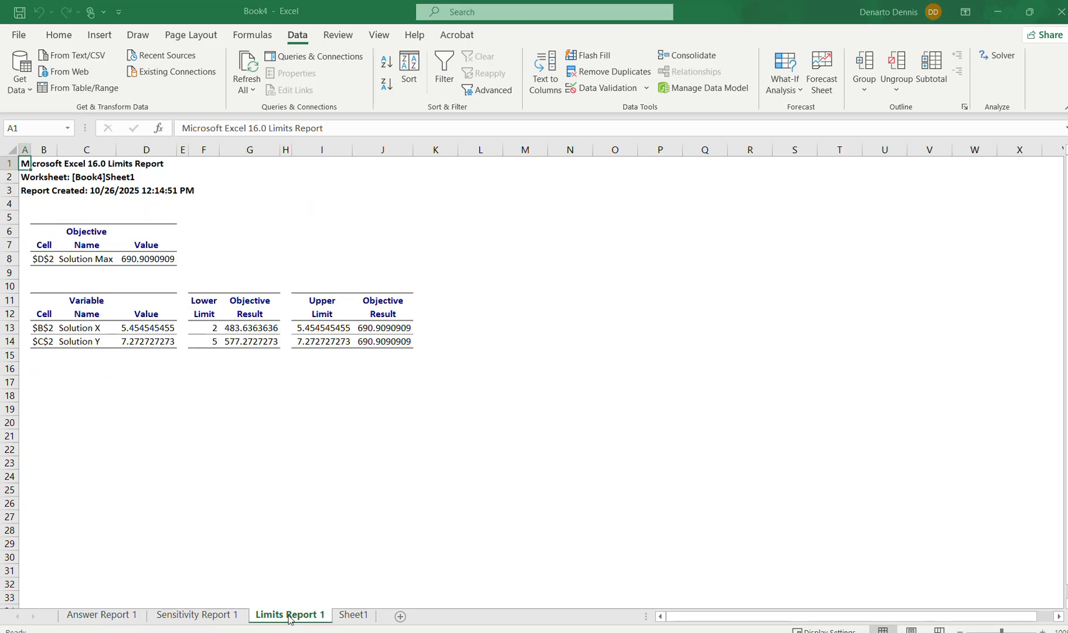
click(352, 616)
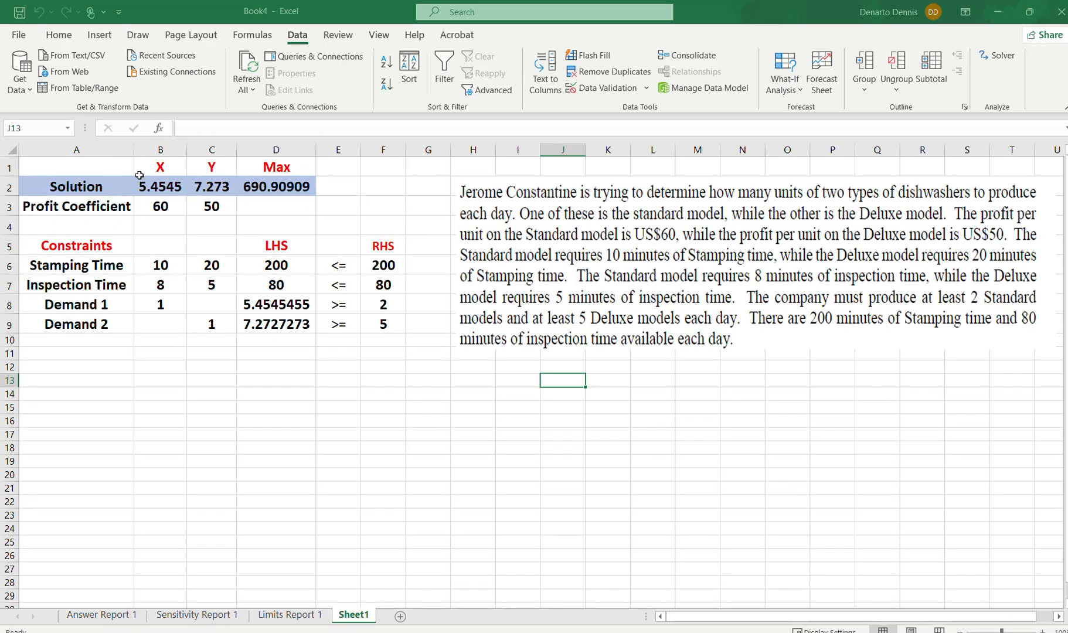
Examine the solved X and Y quantities and the maximum profit in the Solution row of the model.
drag(155, 186, 207, 186)
click(285, 188)
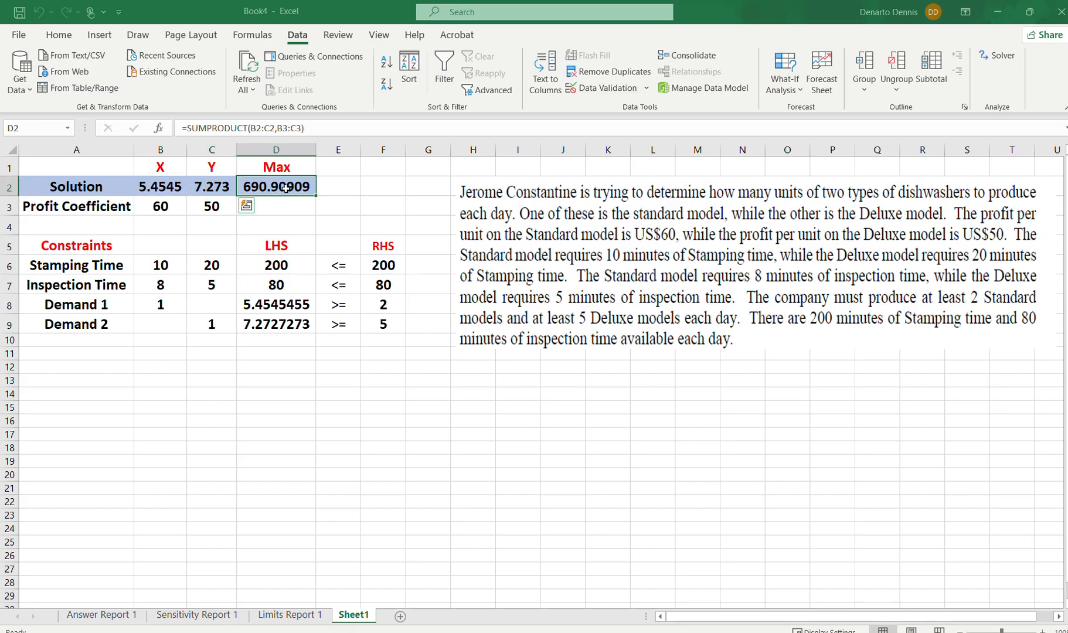
click(233, 448)
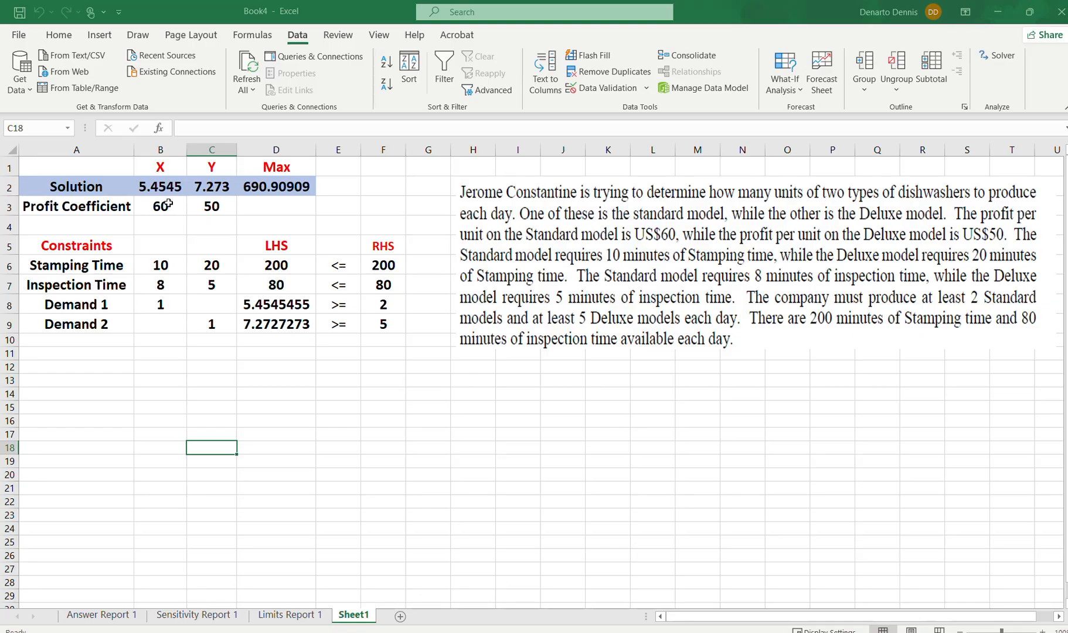
click(145, 192)
click(234, 186)
click(158, 187)
click(229, 187)
click(170, 186)
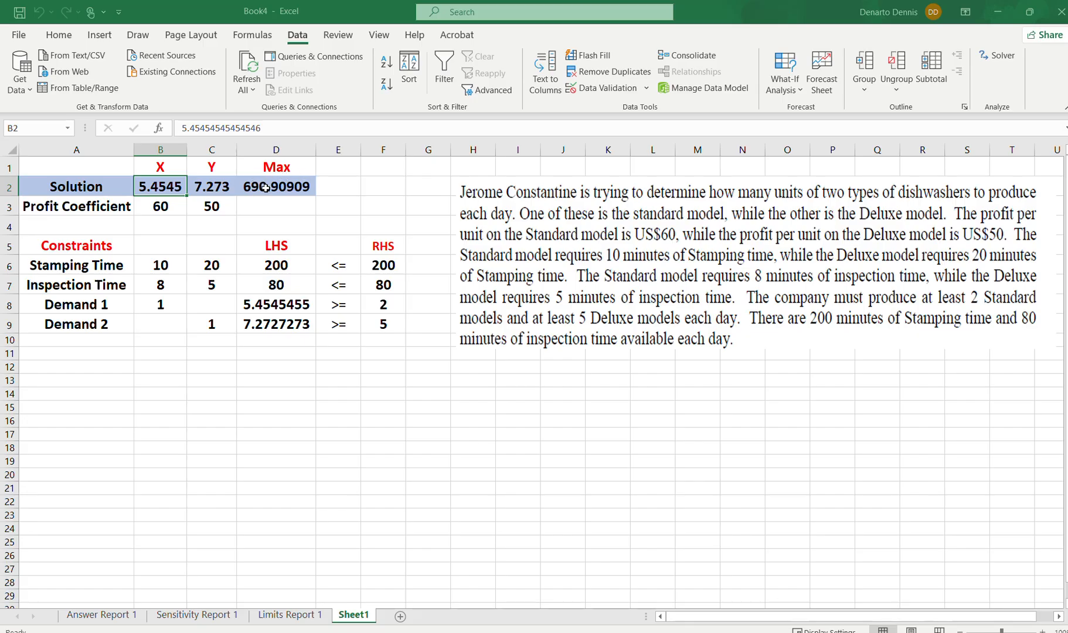
click(212, 188)
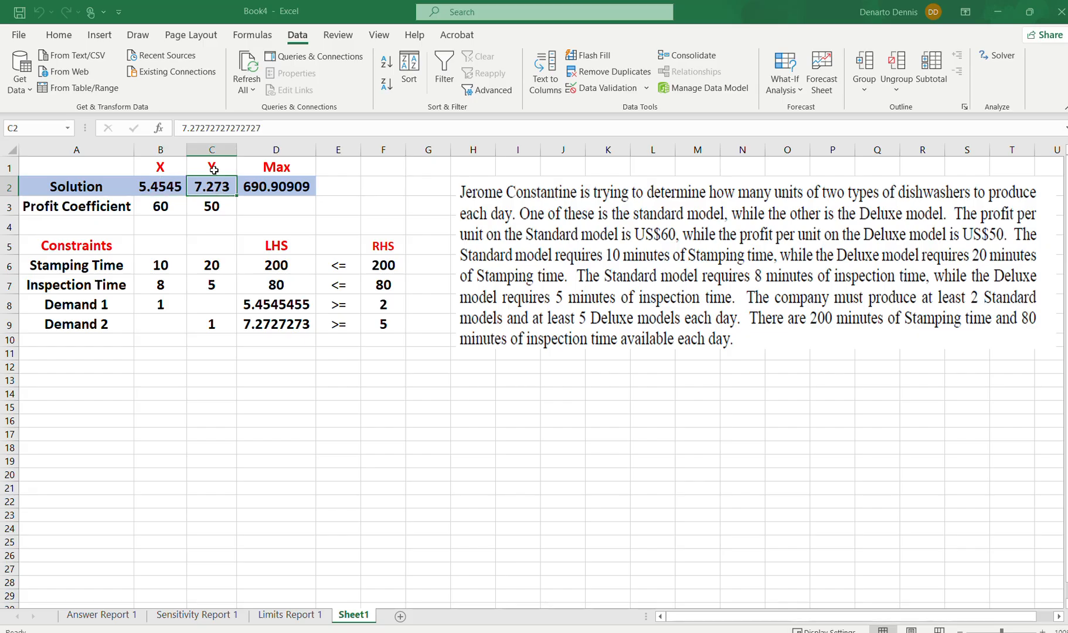
click(157, 188)
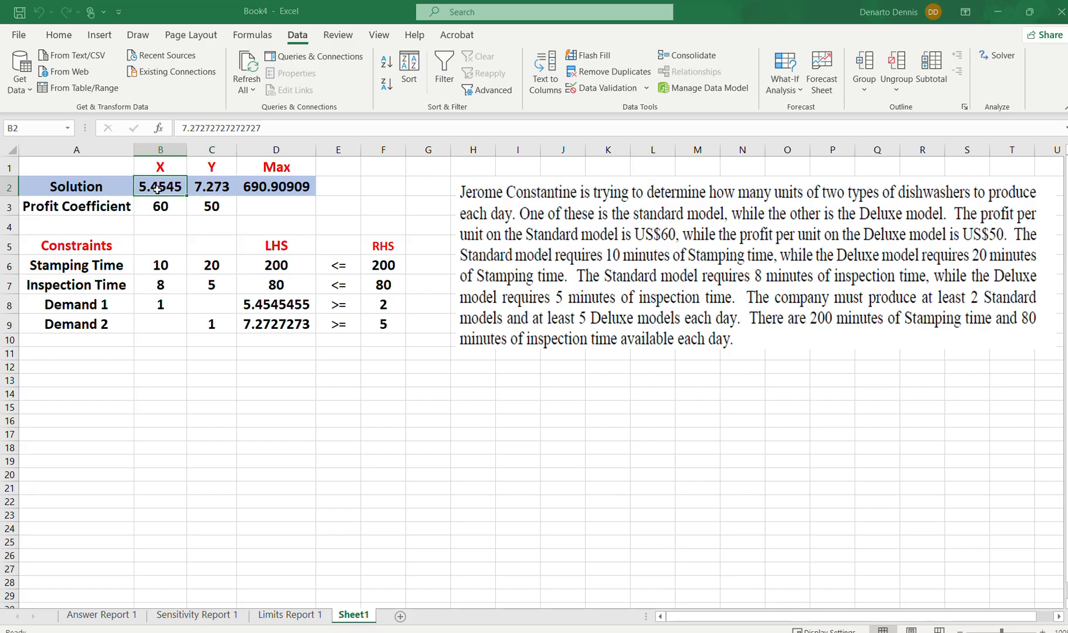
click(158, 189)
Change the font colour of the Solution row, cells A2 to D2, to red.
drag(71, 185, 305, 189)
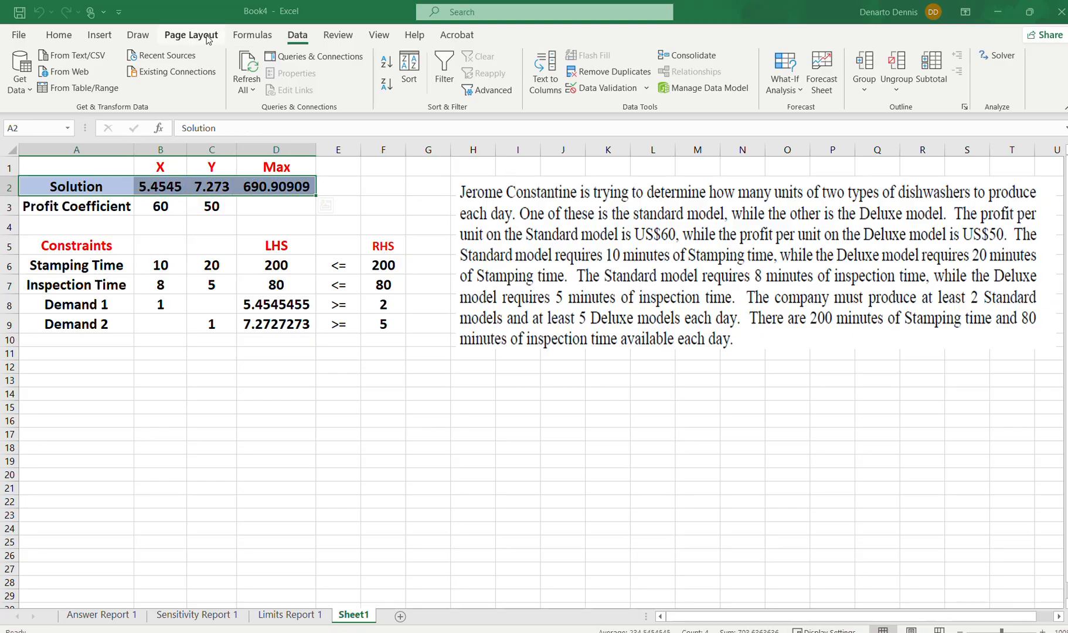
click(31, 35)
click(26, 37)
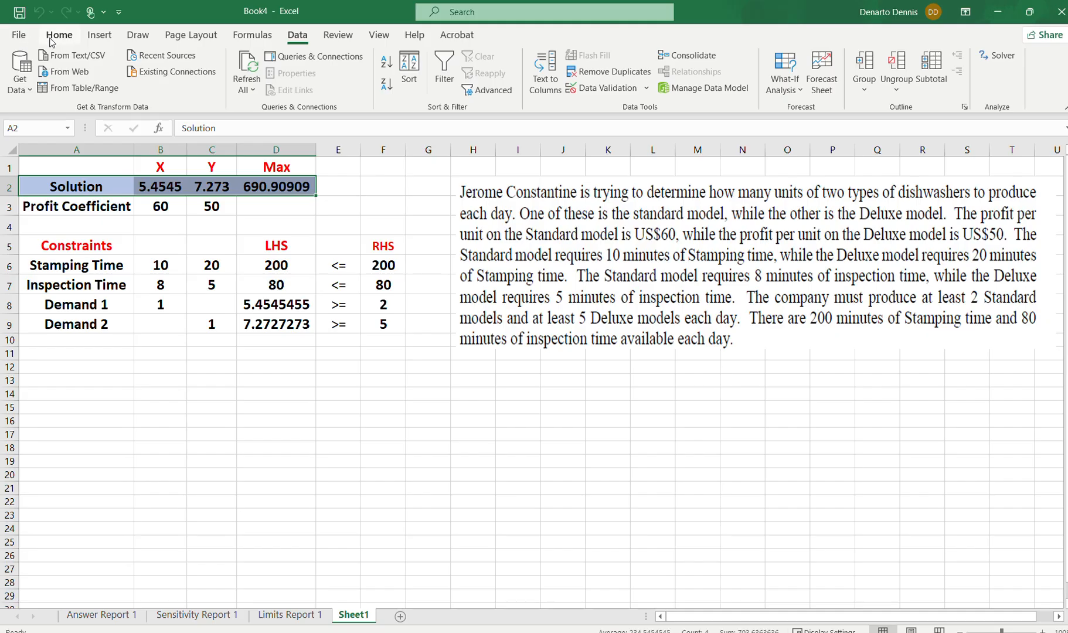
click(59, 35)
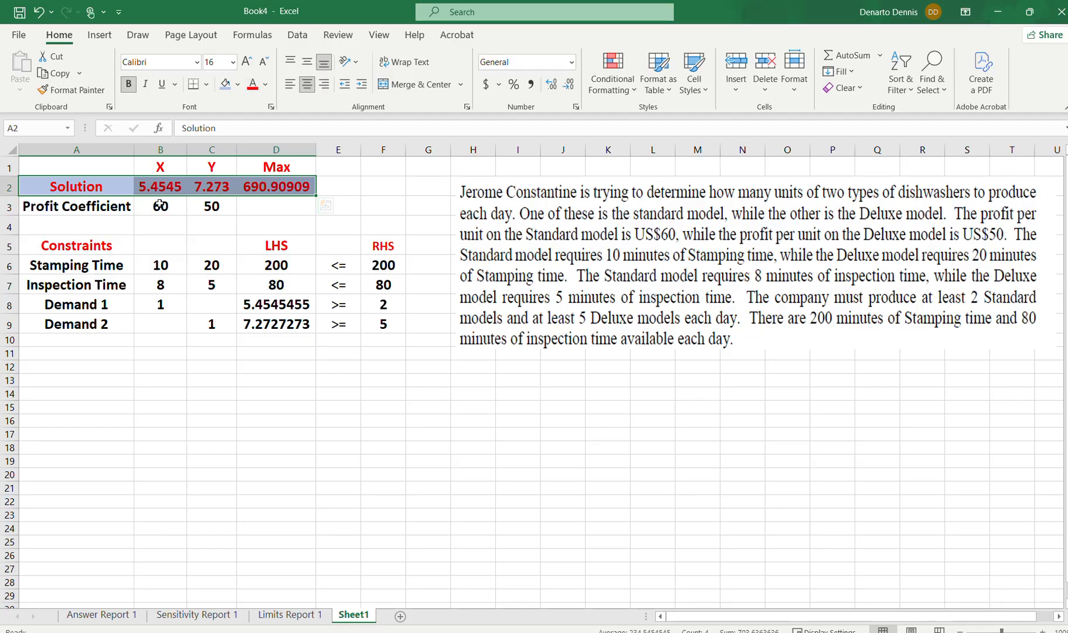
click(174, 225)
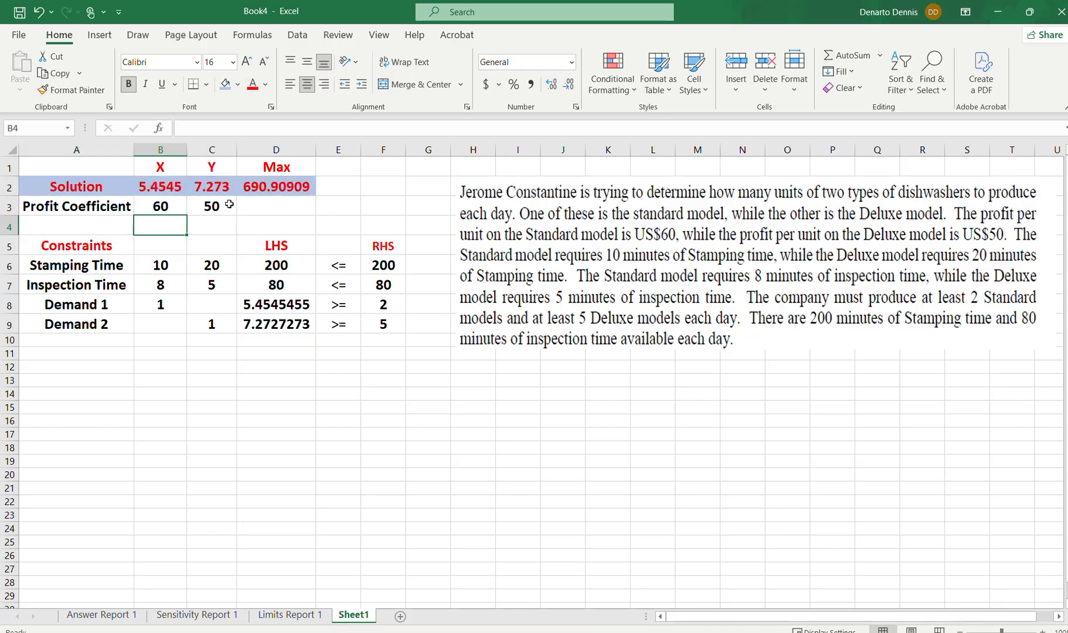
Format the maximum profit in D2 as a dollar amount in accounting format.
click(276, 186)
click(487, 85)
click(365, 220)
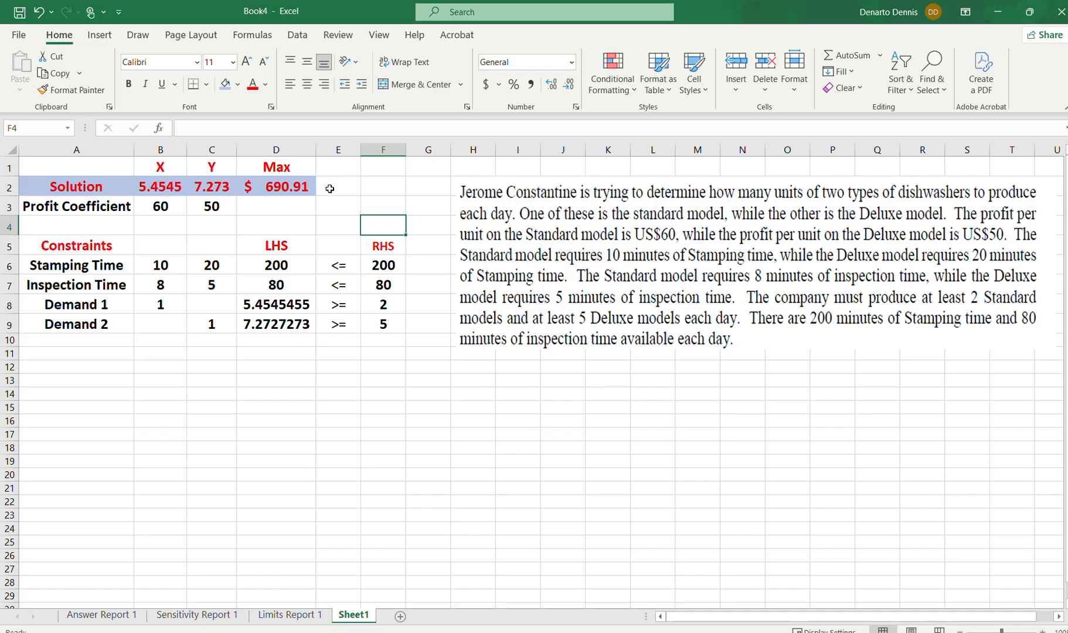
Compare the X and Y variable headings and their solution values in B2 and C2 with the problem statement.
click(178, 175)
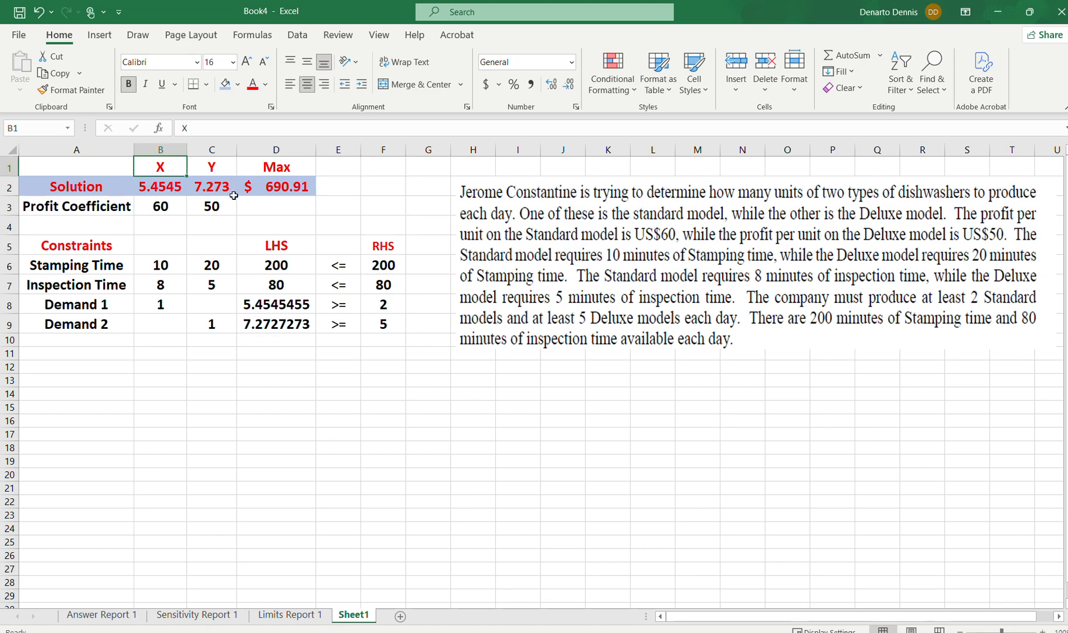
click(230, 171)
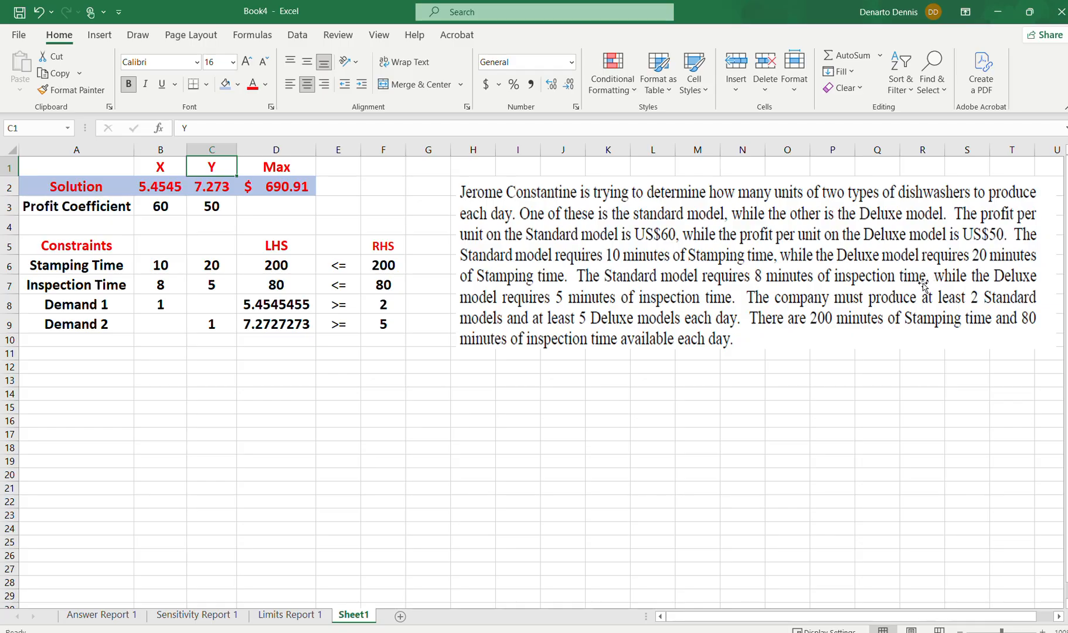
click(152, 192)
click(203, 191)
click(156, 192)
click(205, 188)
click(163, 191)
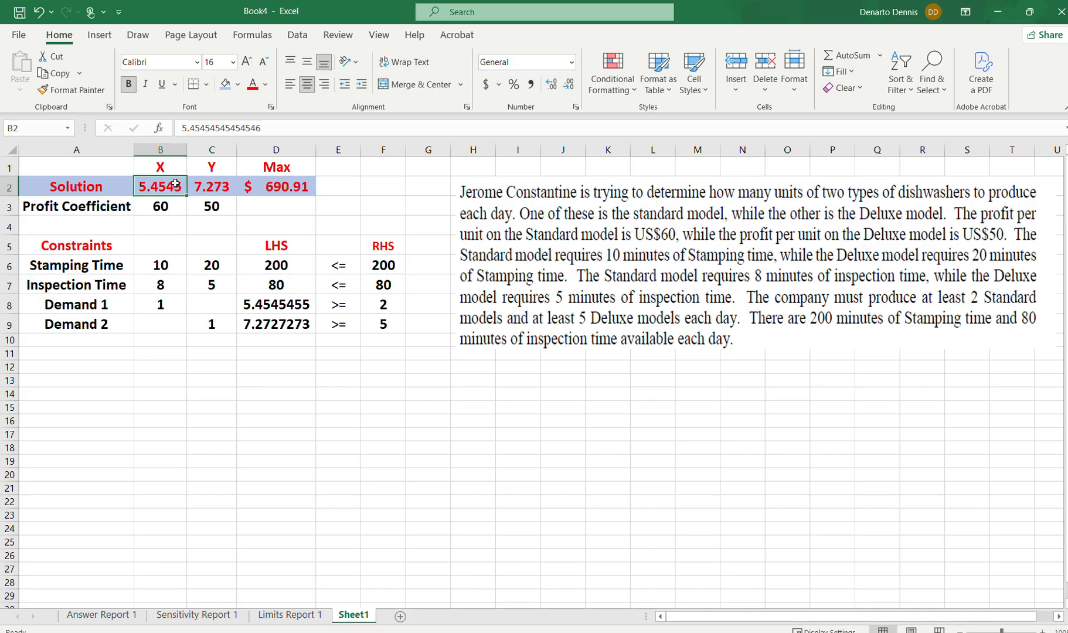